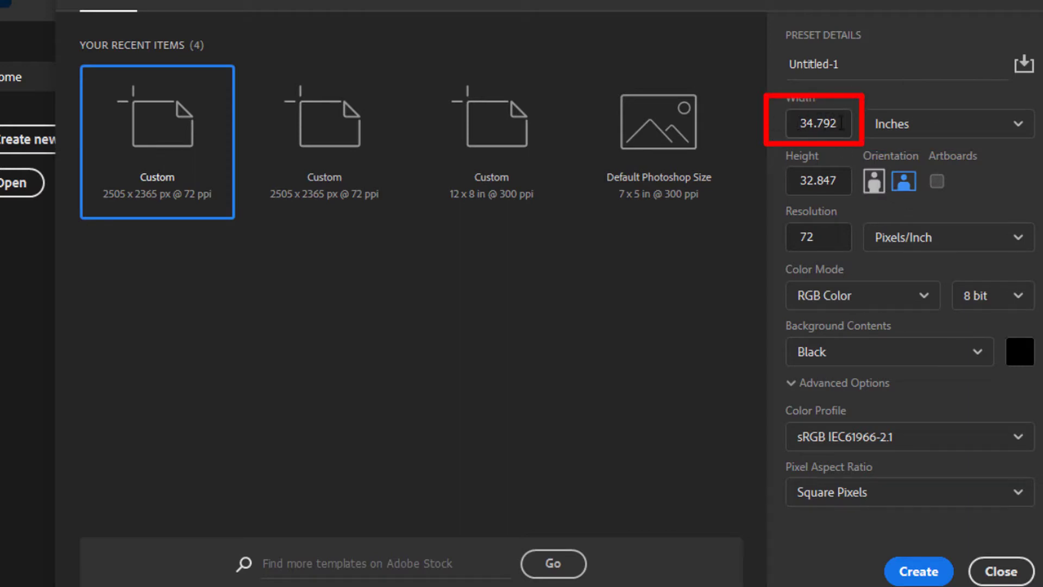
# - Set the new document to 12 by 8 inches at 300 pixels per inch
pyautogui.doubleClick(841, 122)
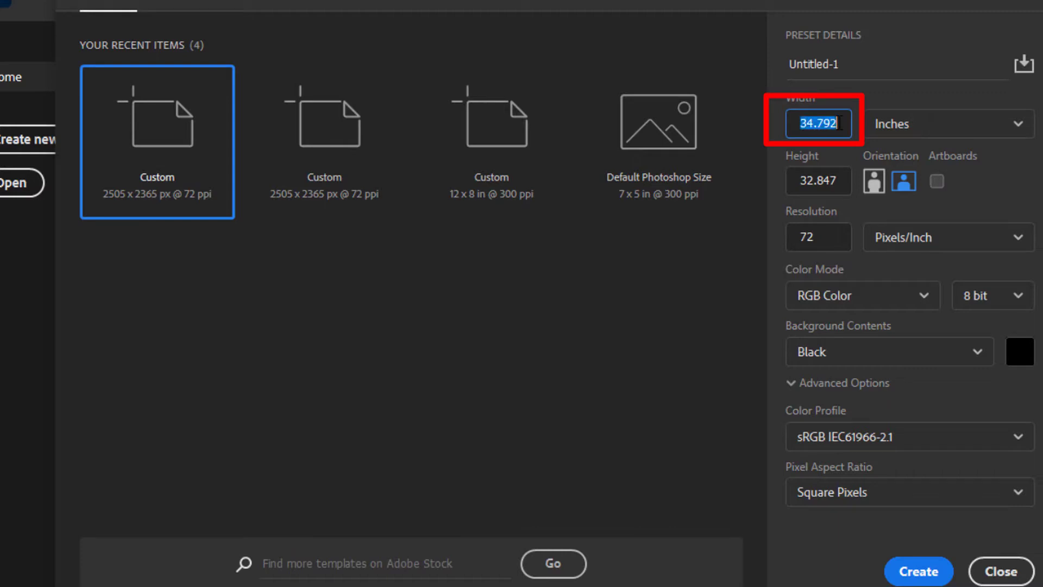
pyautogui.write('12')
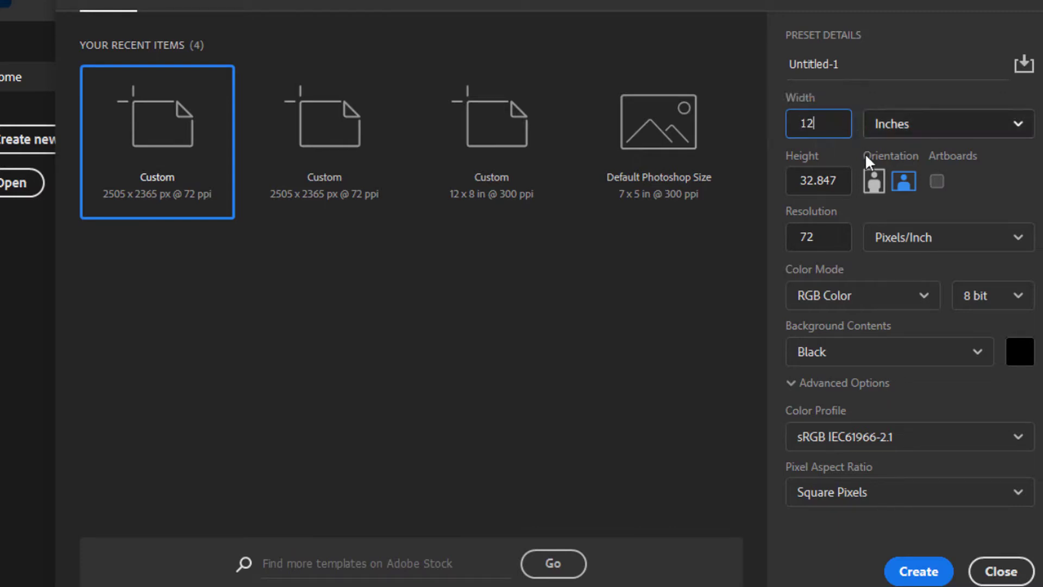
pyautogui.click(824, 180)
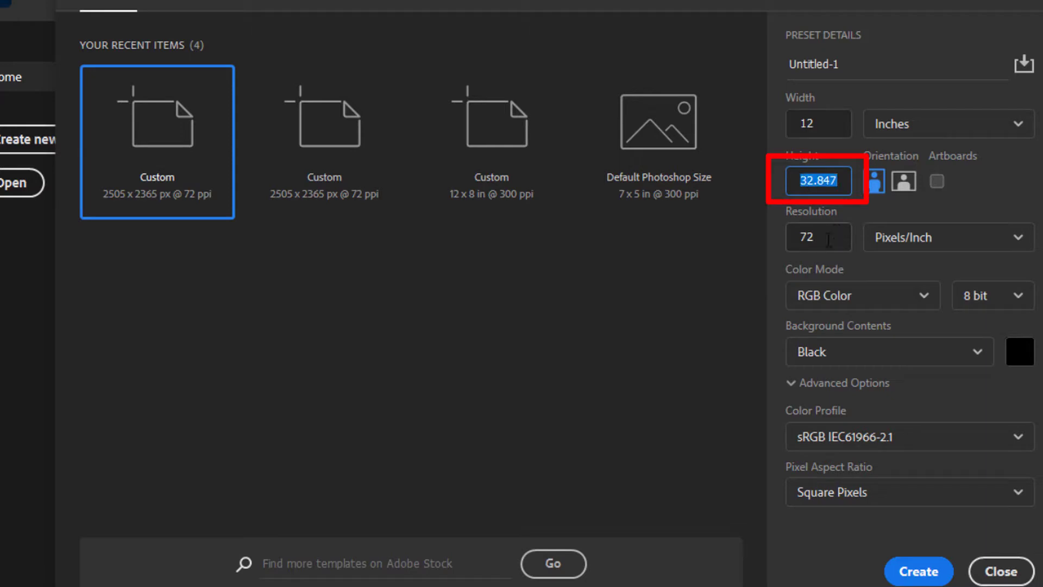
pyautogui.write('8')
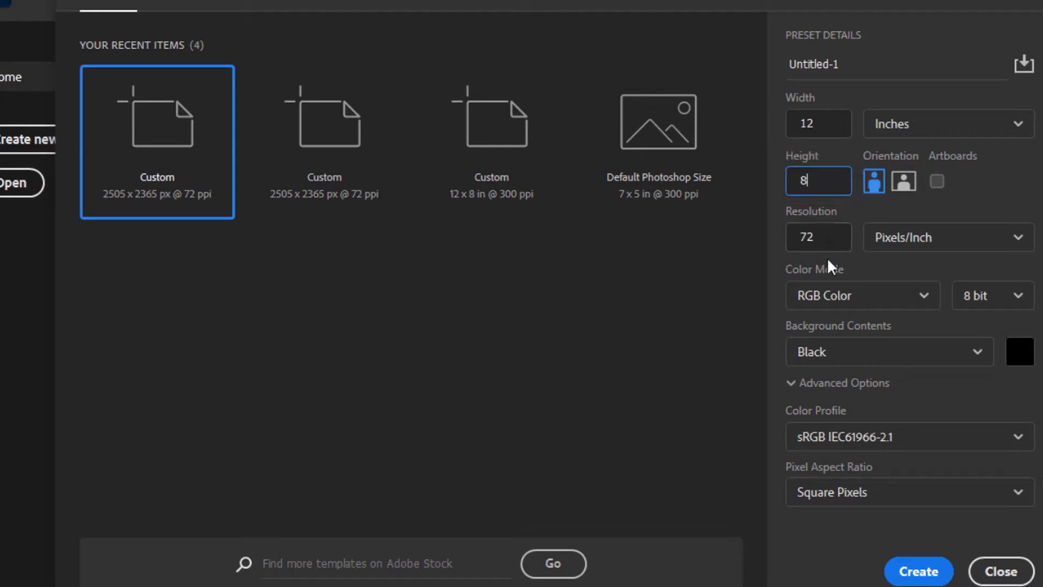
pyautogui.click(839, 241)
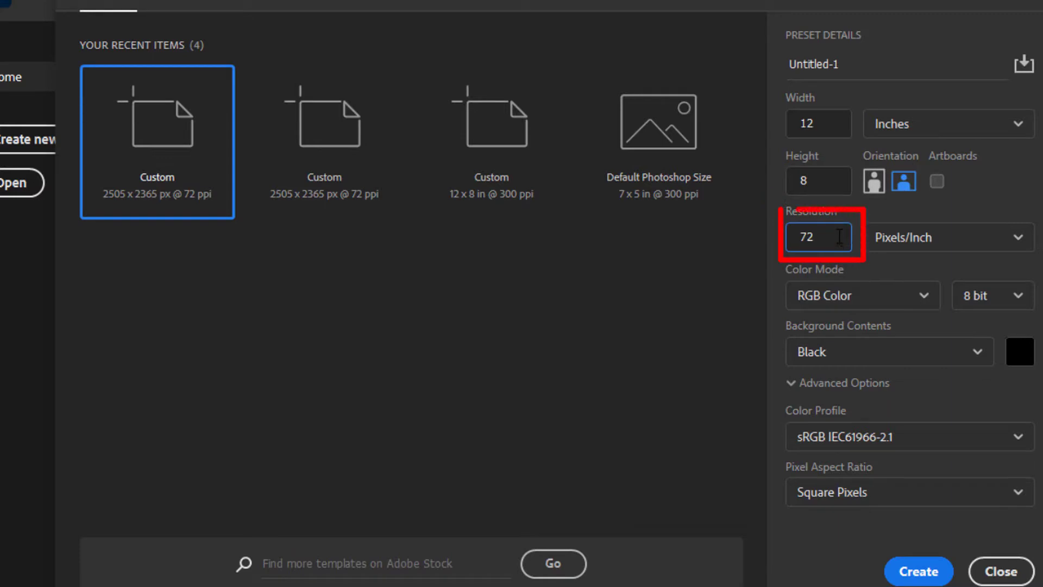
pyautogui.write('300')
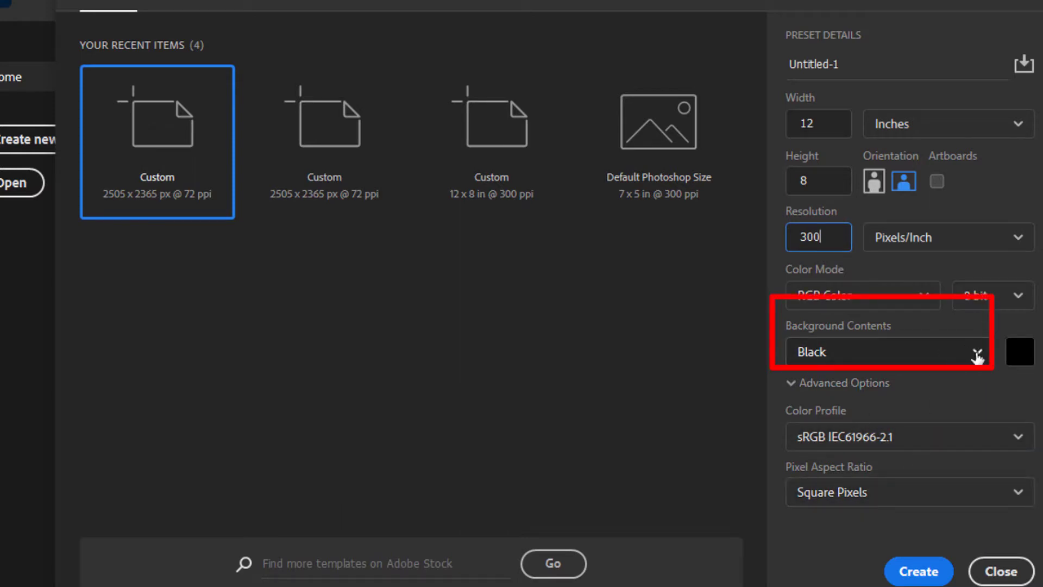
# - Choose Background Color as the background contents and create the document
pyautogui.click(913, 353)
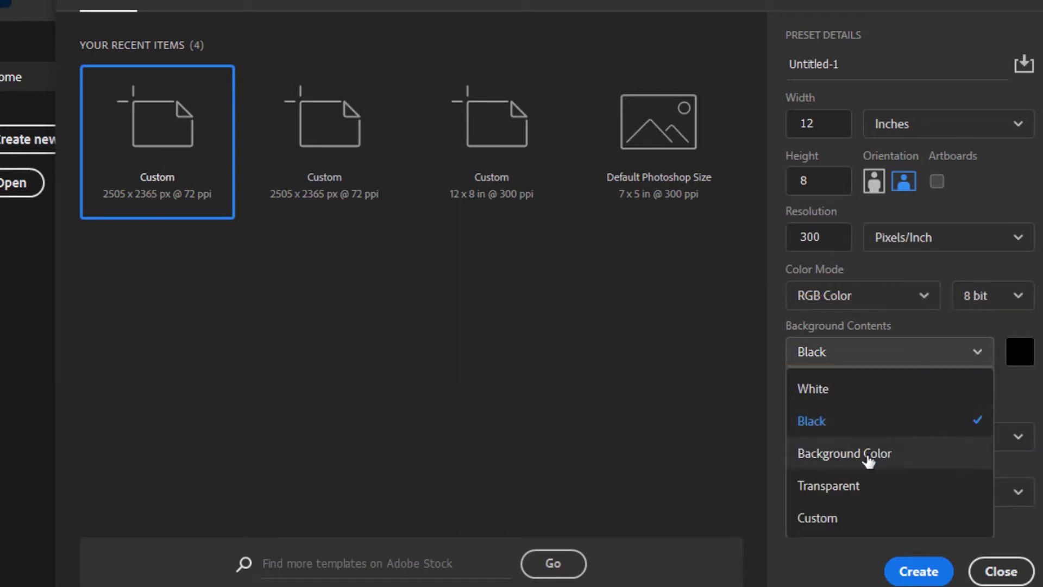
pyautogui.click(856, 432)
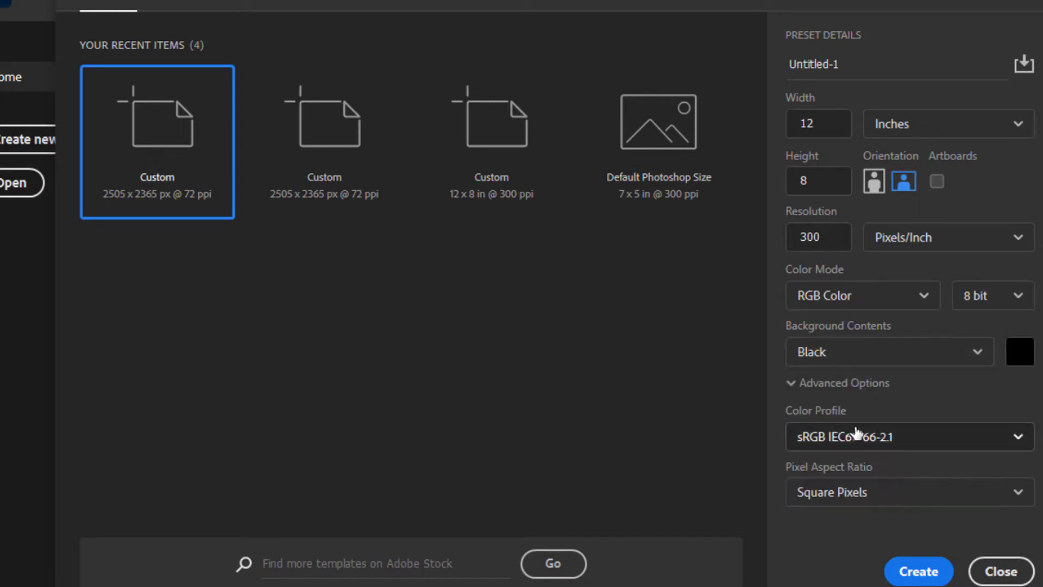
pyautogui.click(920, 573)
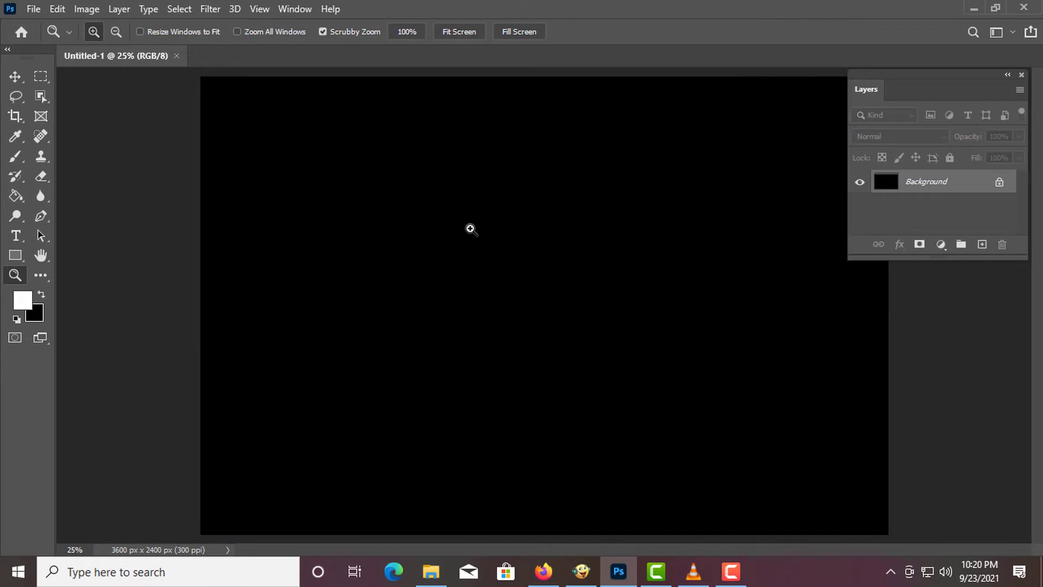
# - Add the text FARTHEEP with the Horizontal Type Tool and position it in the middle of the canvas
pyautogui.keyDown('alt'); pyautogui.click(500, 249); pyautogui.keyUp('alt')
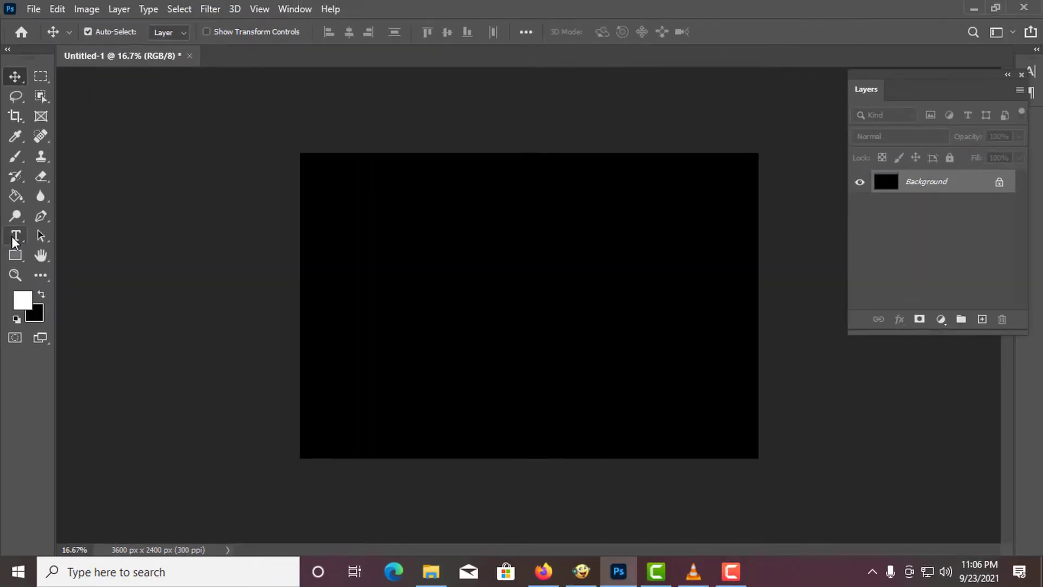
pyautogui.click(18, 239)
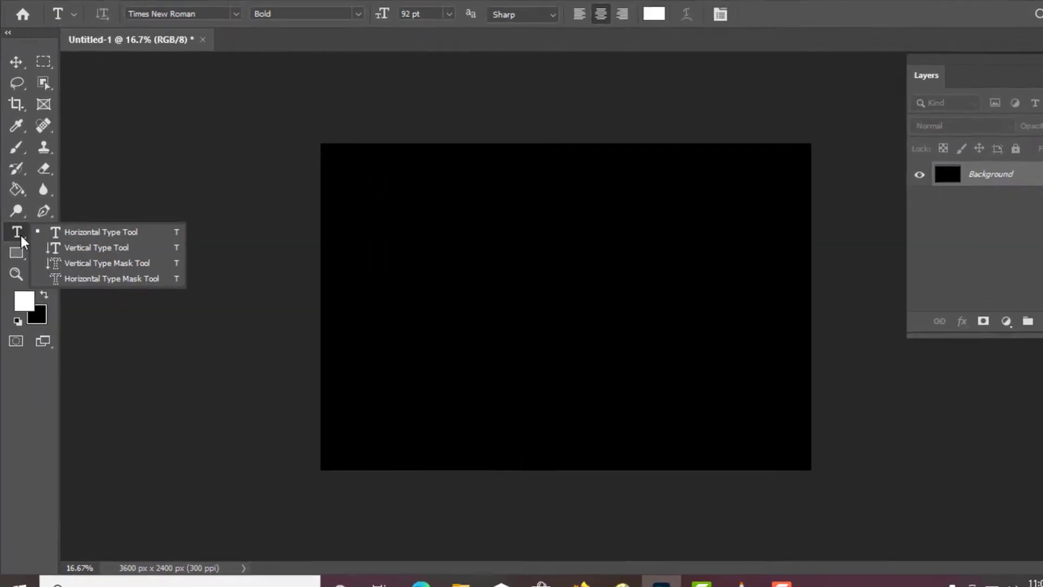
pyautogui.click(133, 233)
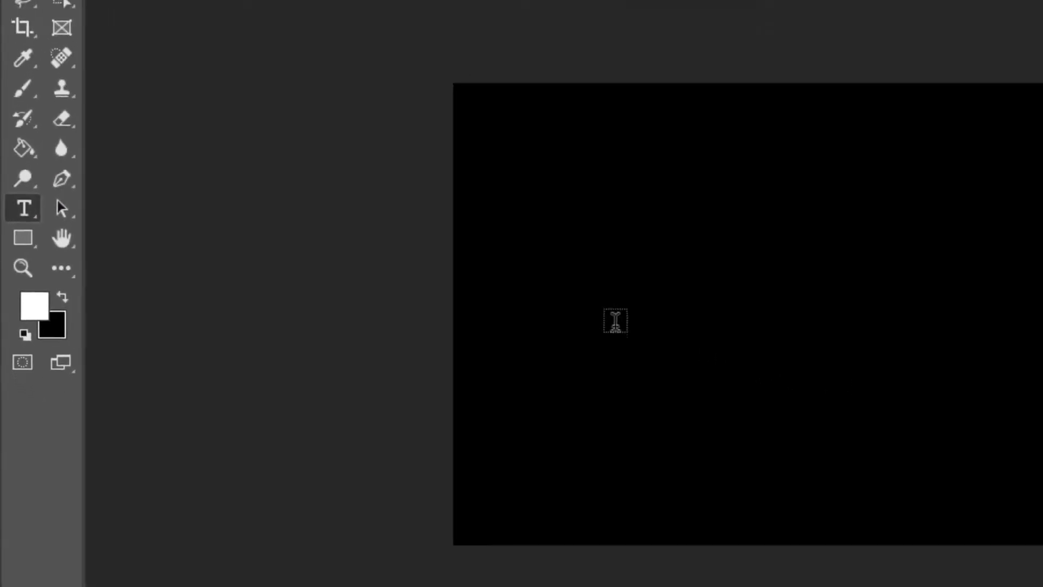
pyautogui.click(915, 337)
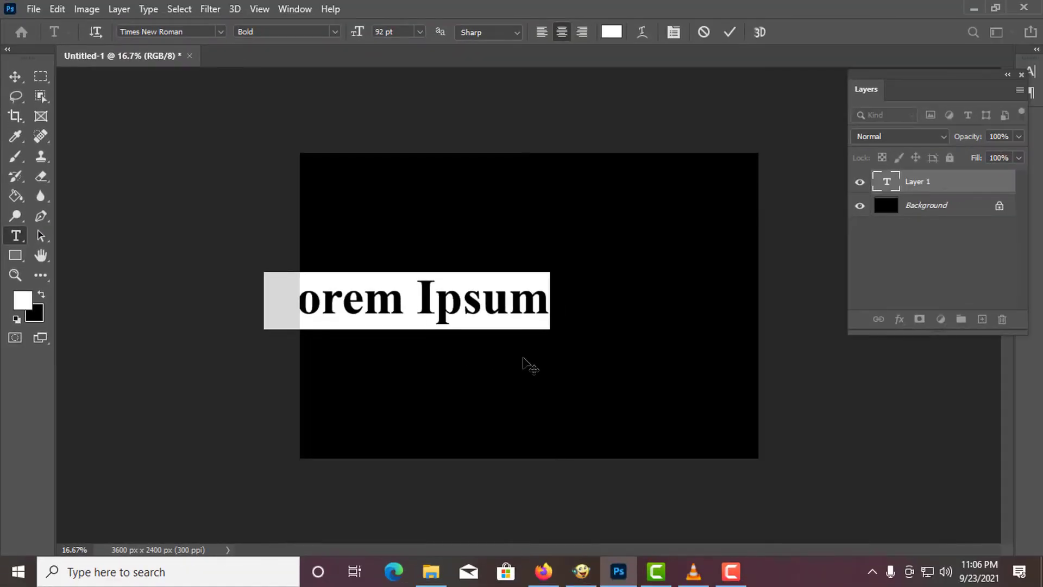
pyautogui.write('FAR')
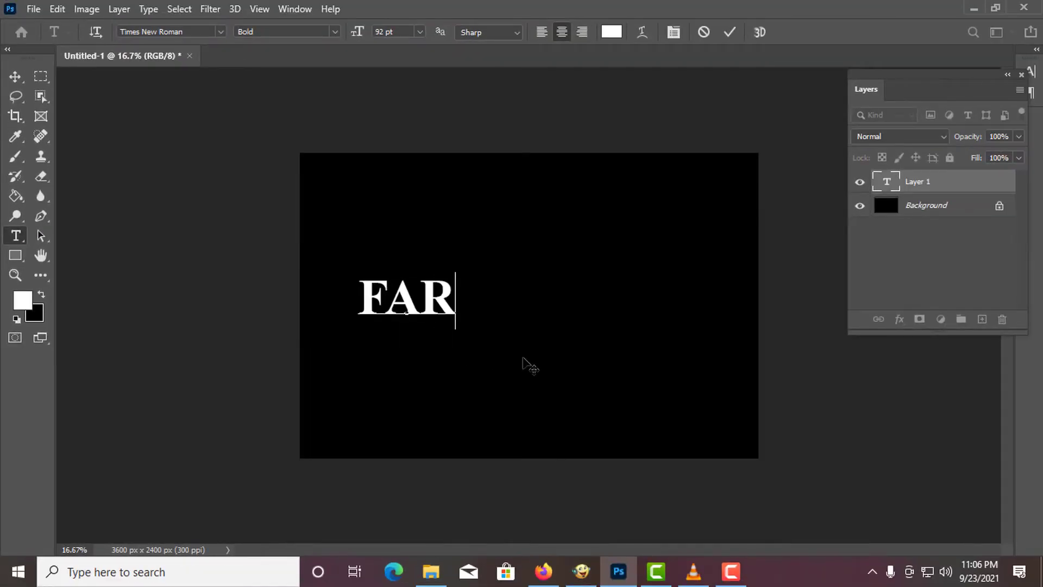
pyautogui.write('THEEP')
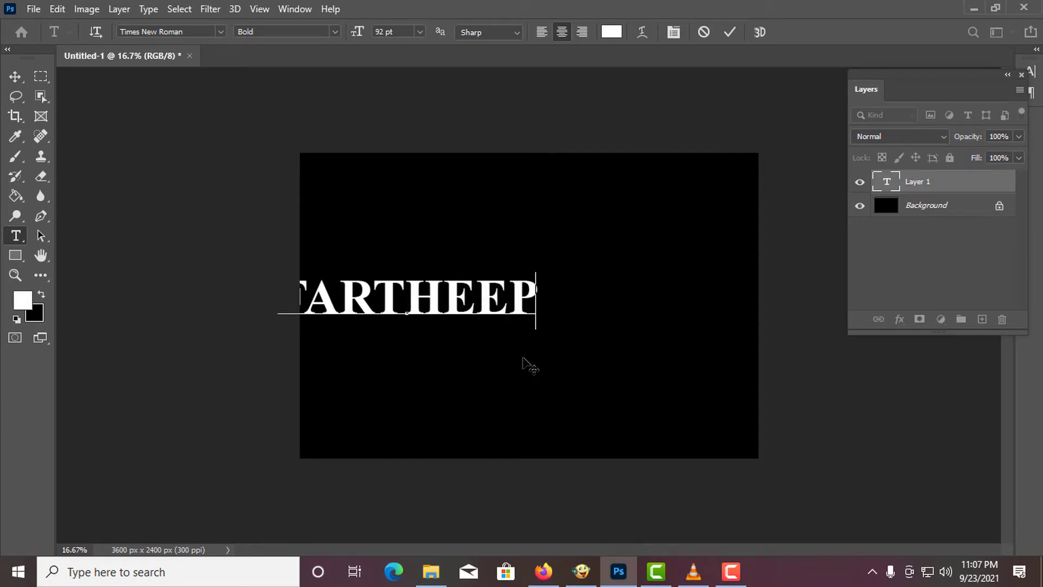
pyautogui.moveTo(436, 357); pyautogui.dragTo(558, 353)
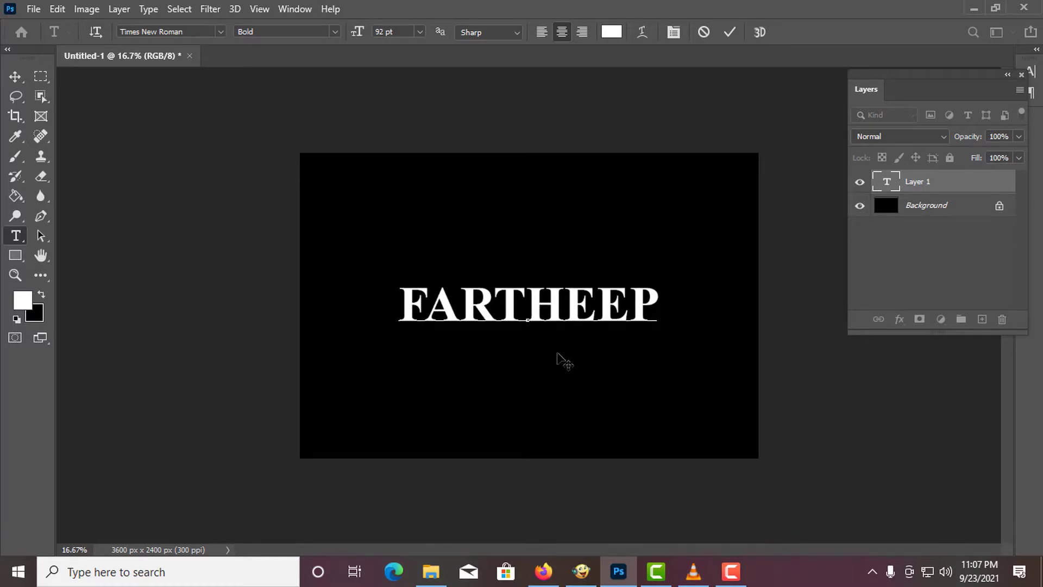
pyautogui.click(937, 206)
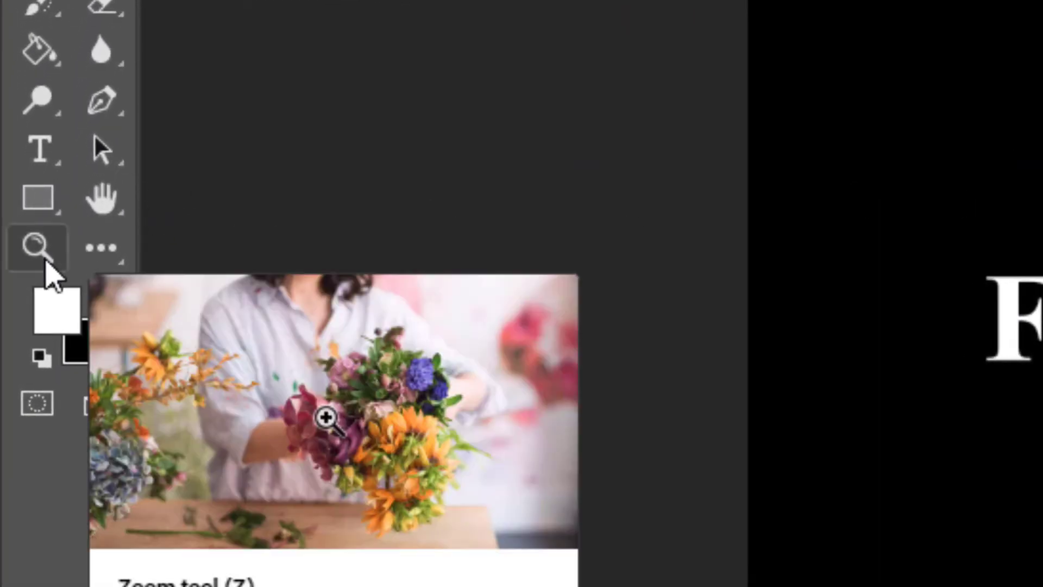
# - Zoom in with the Zoom tool to examine the letter edges closely
pyautogui.click(46, 258)
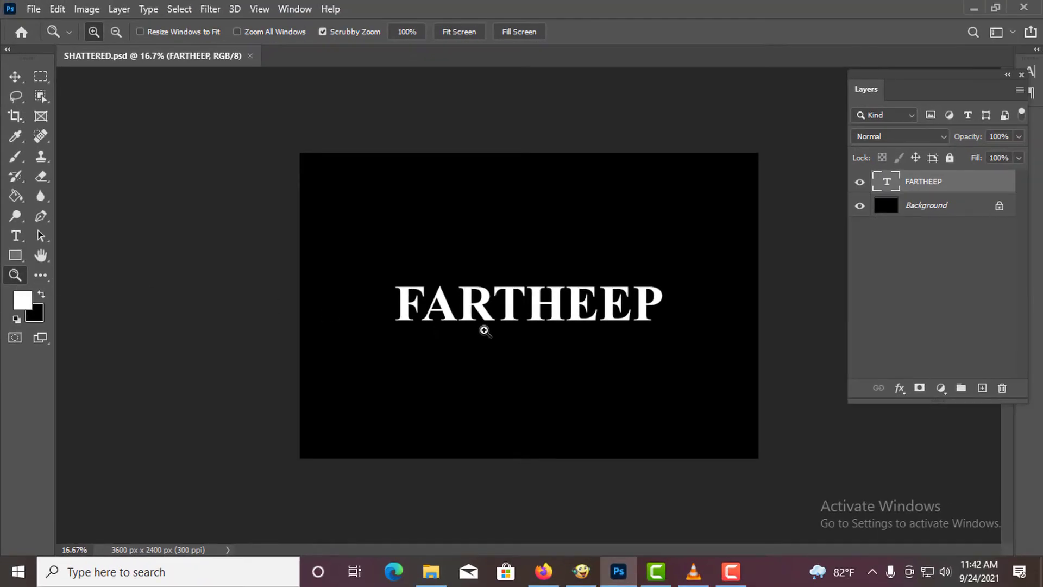
pyautogui.click(507, 330)
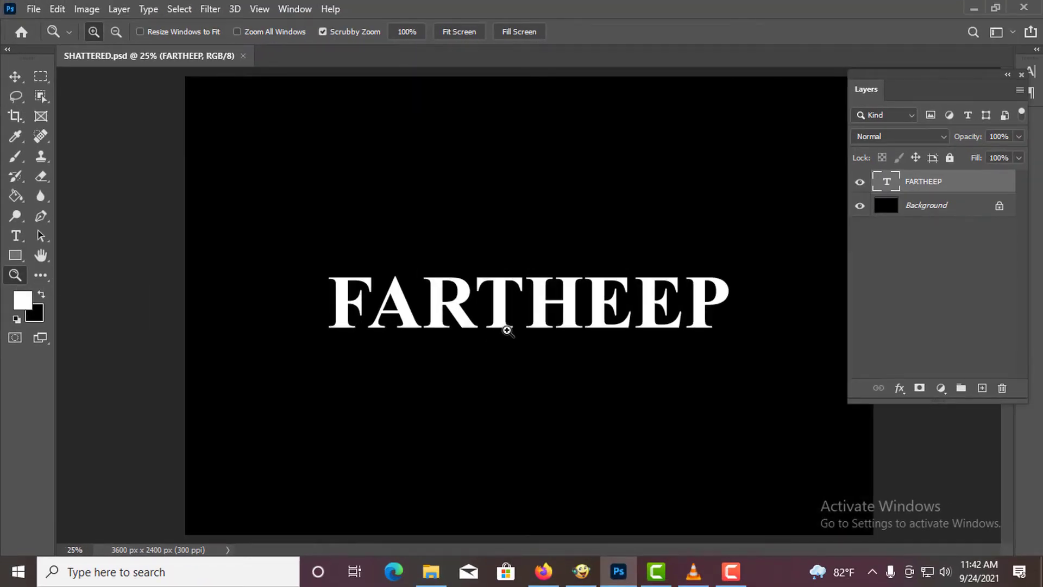
pyautogui.click(506, 330)
pyautogui.click(489, 326)
pyautogui.click(164, 282)
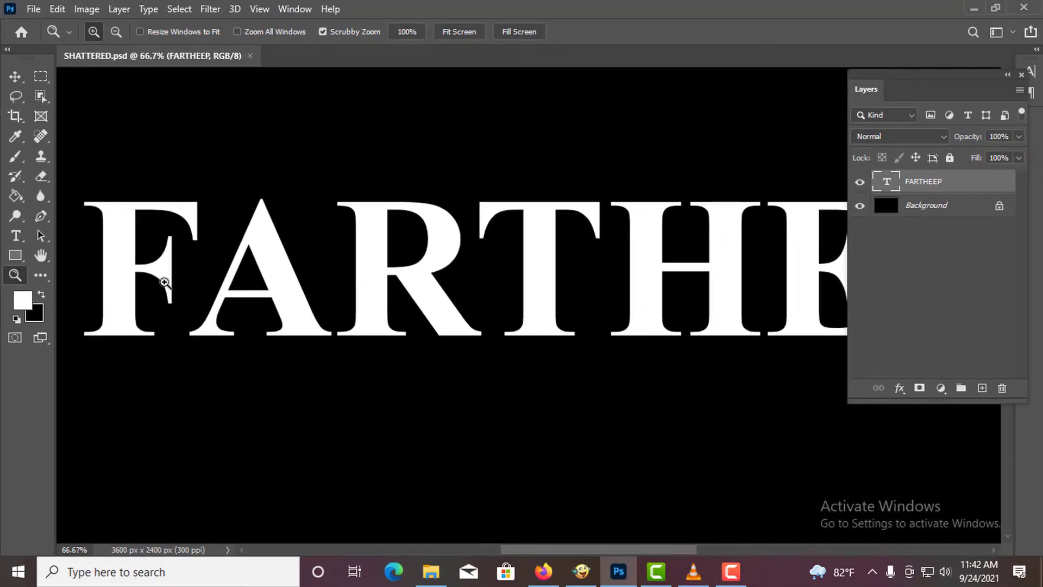
pyautogui.click(162, 282)
pyautogui.click(160, 270)
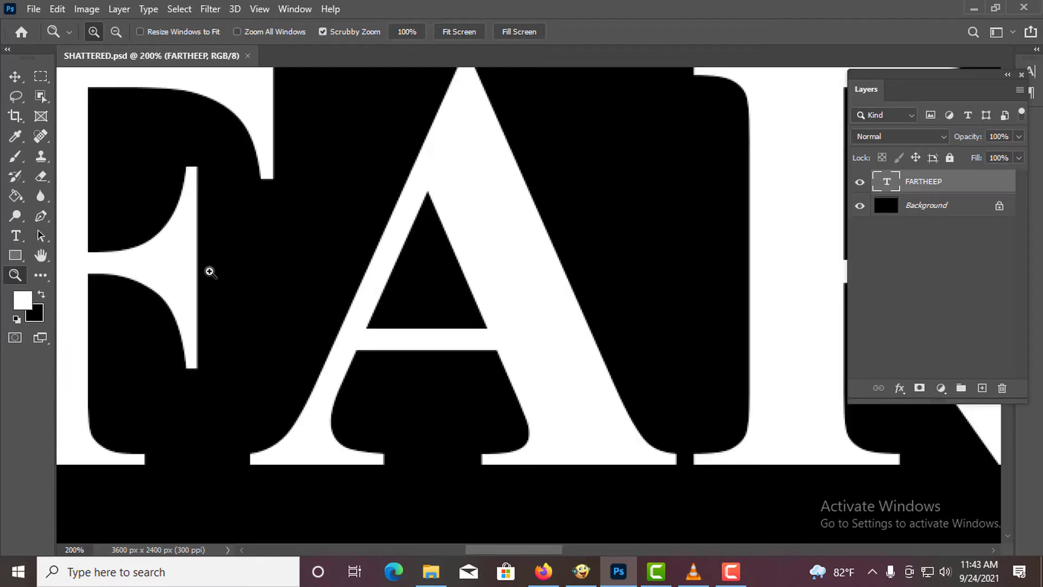
pyautogui.keyDown('alt'); pyautogui.click(268, 277); pyautogui.keyUp('alt')
pyautogui.moveTo(326, 272); pyautogui.dragTo(342, 301)
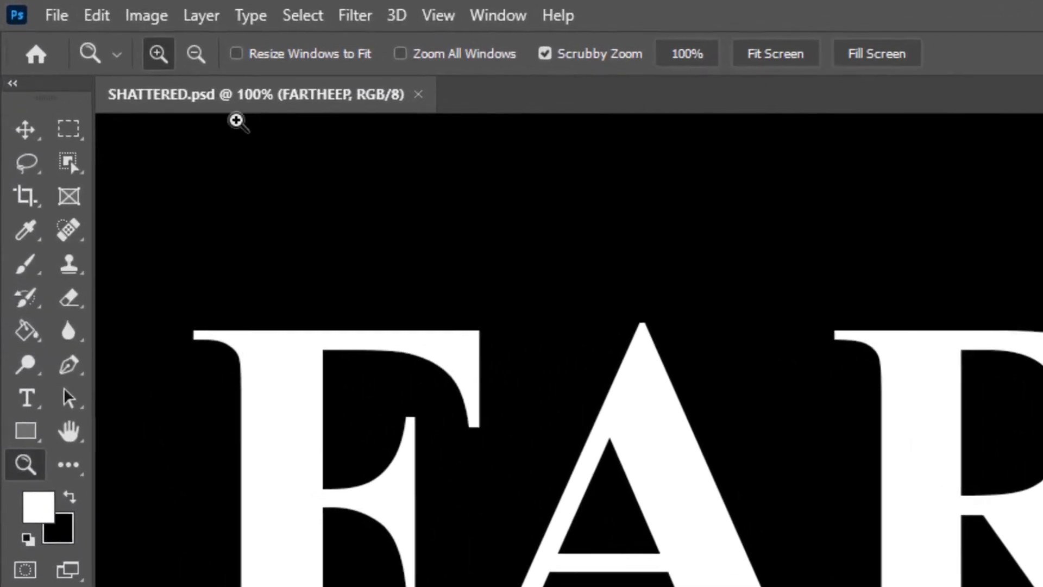
# - Open the text layer's Layer Style blending options and enable Bevel & Emboss
pyautogui.click(212, 25)
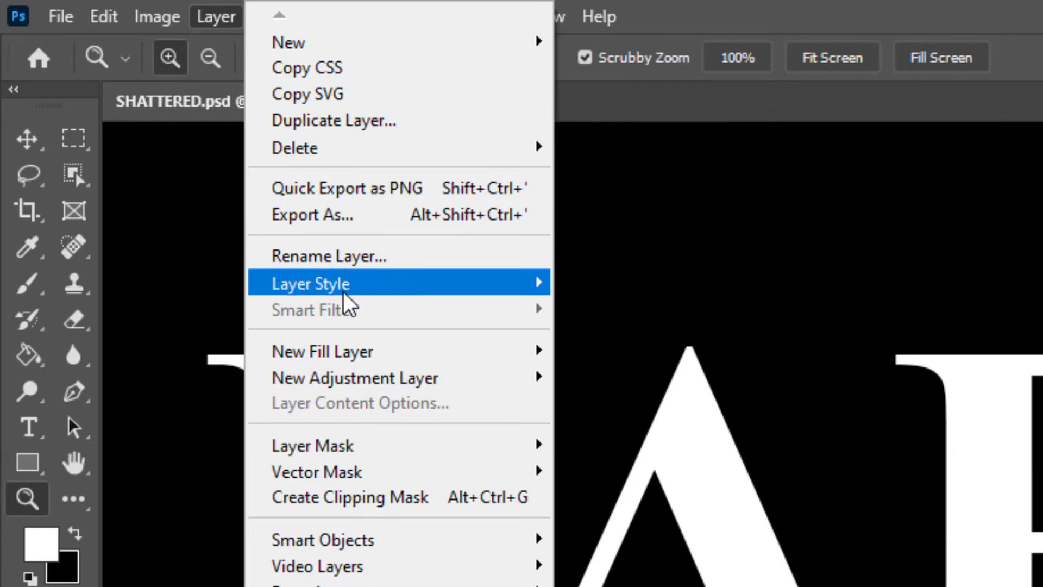
pyautogui.moveTo(343, 293)
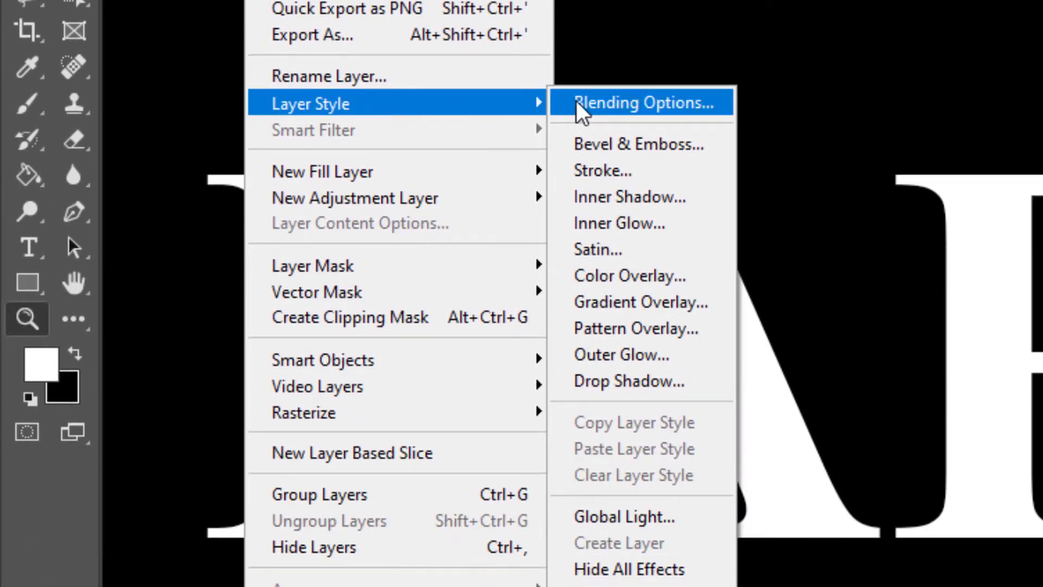
pyautogui.click(644, 103)
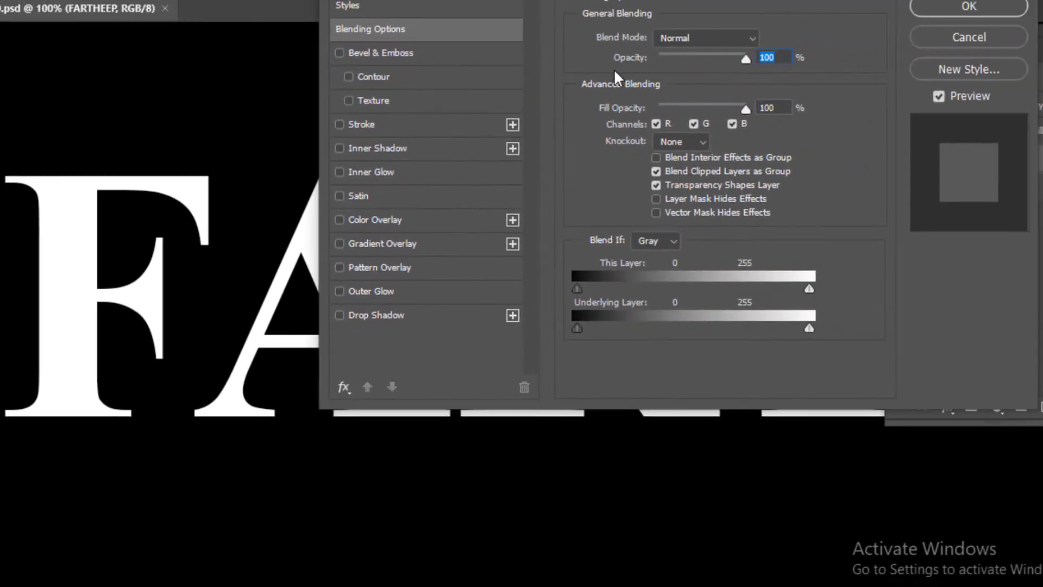
pyautogui.click(402, 54)
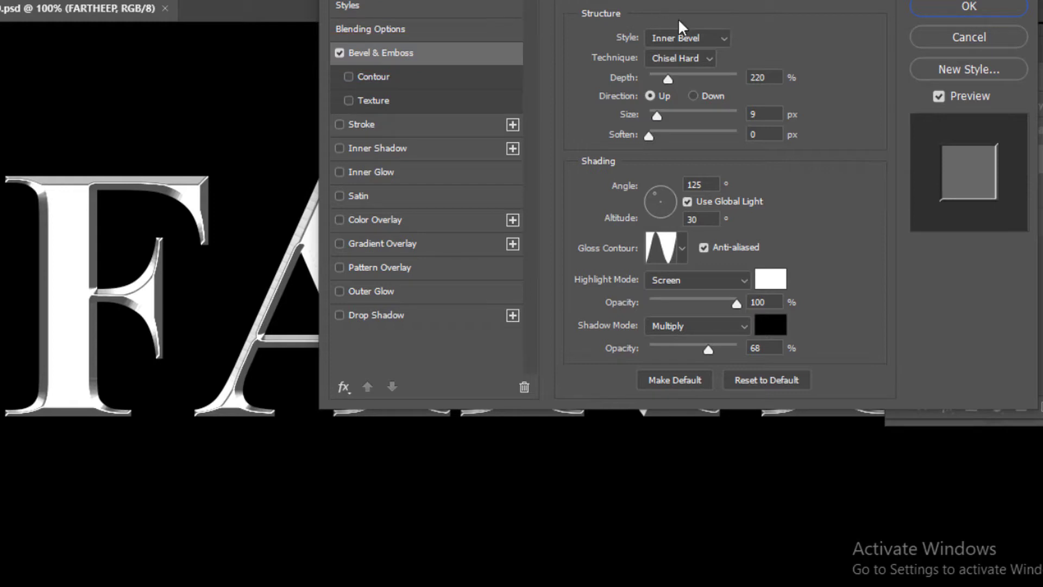
# - Set the bevel style to Inner Bevel and the technique to Chisel Hard
pyautogui.click(686, 34)
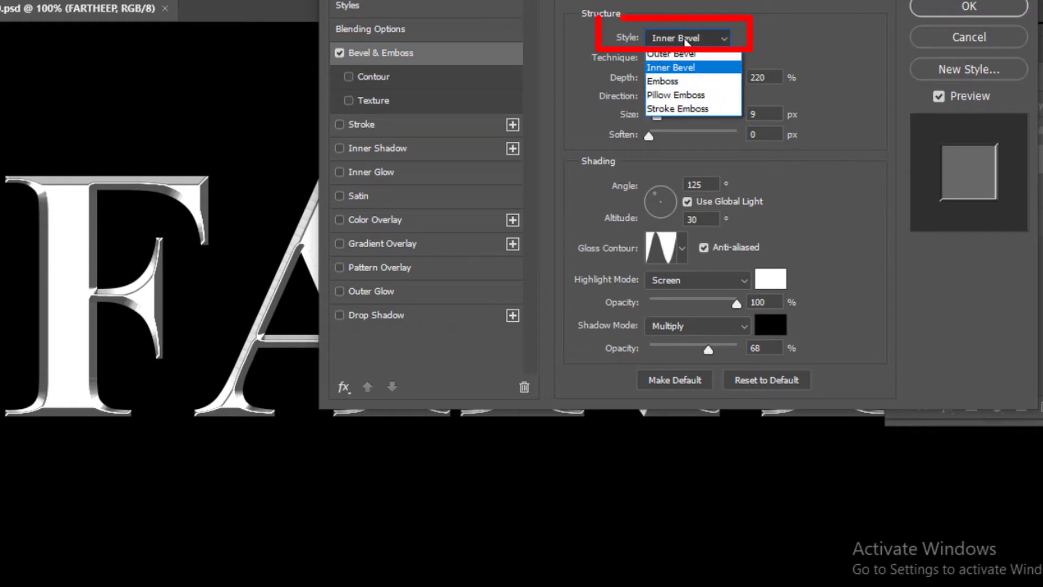
pyautogui.click(677, 67)
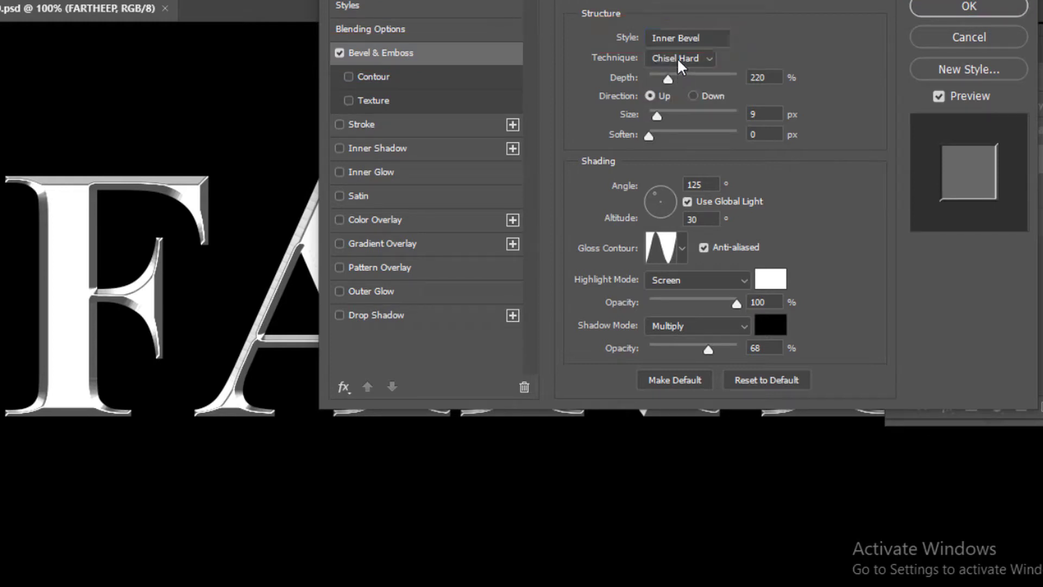
pyautogui.click(677, 58)
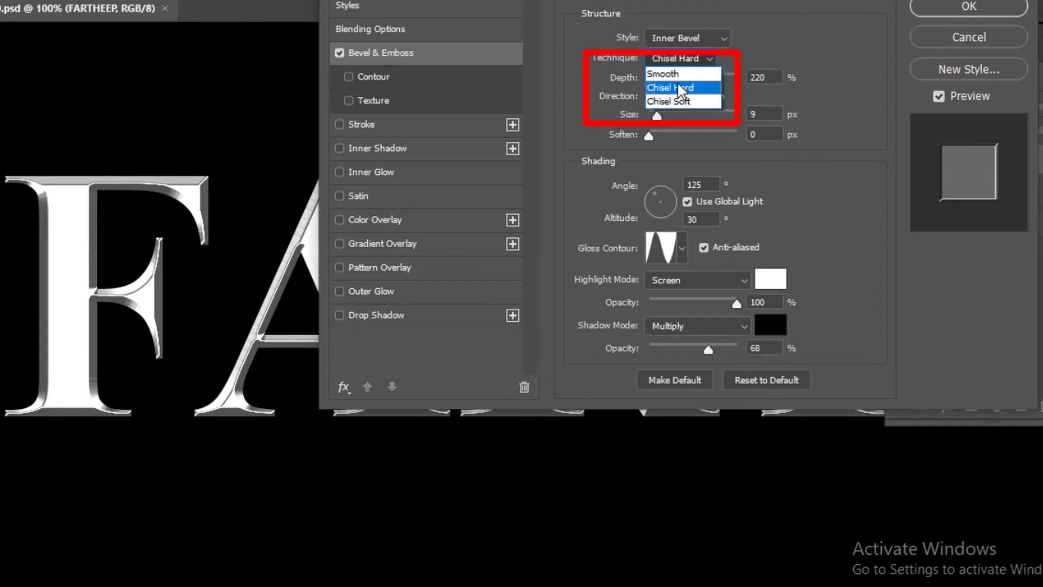
pyautogui.click(677, 82)
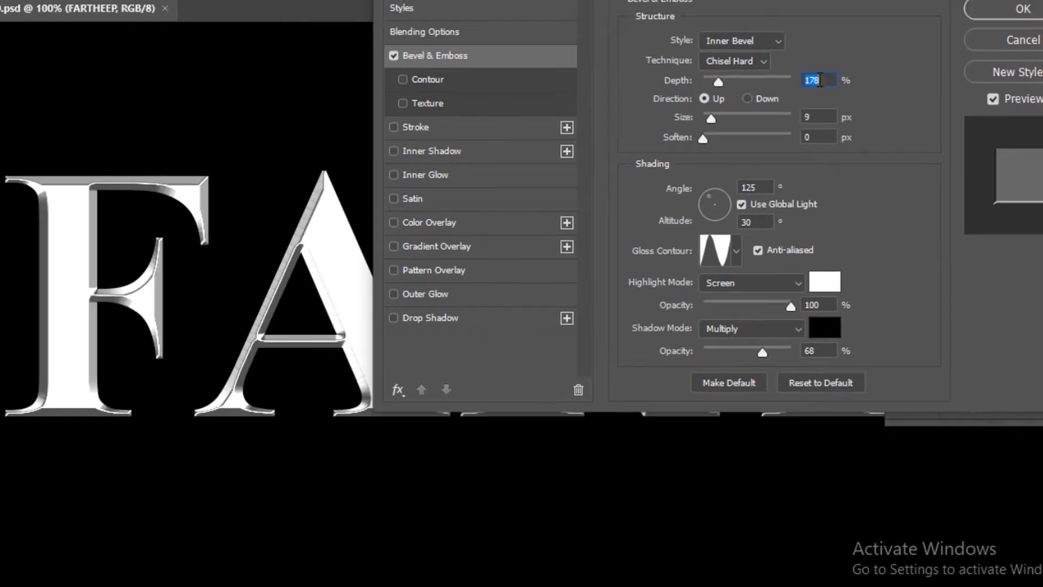
# - Set the bevel depth to 225%
pyautogui.write('225')
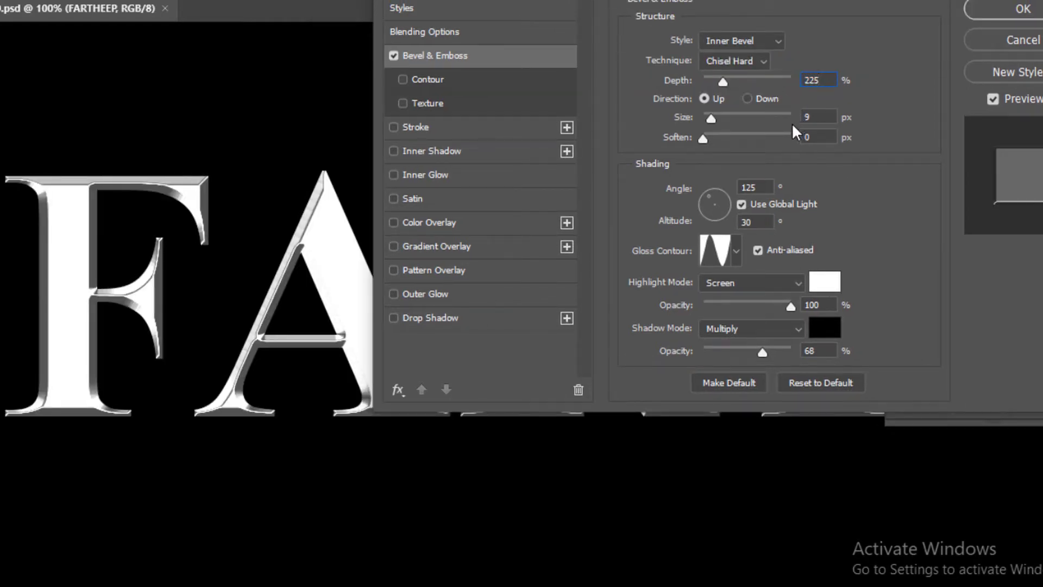
pyautogui.click(712, 118)
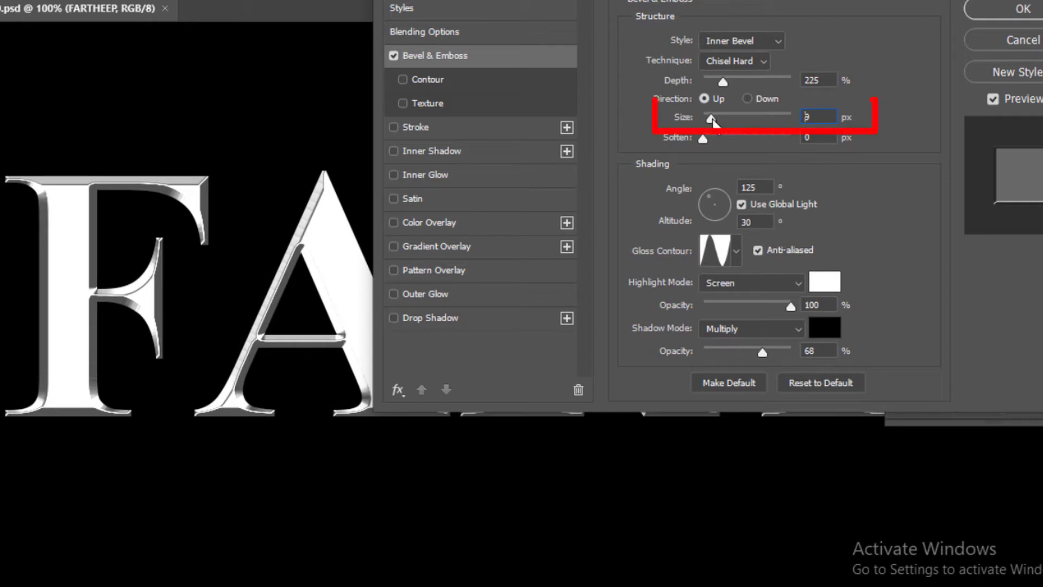
pyautogui.moveTo(624, 0); pyautogui.dragTo(532, 39)
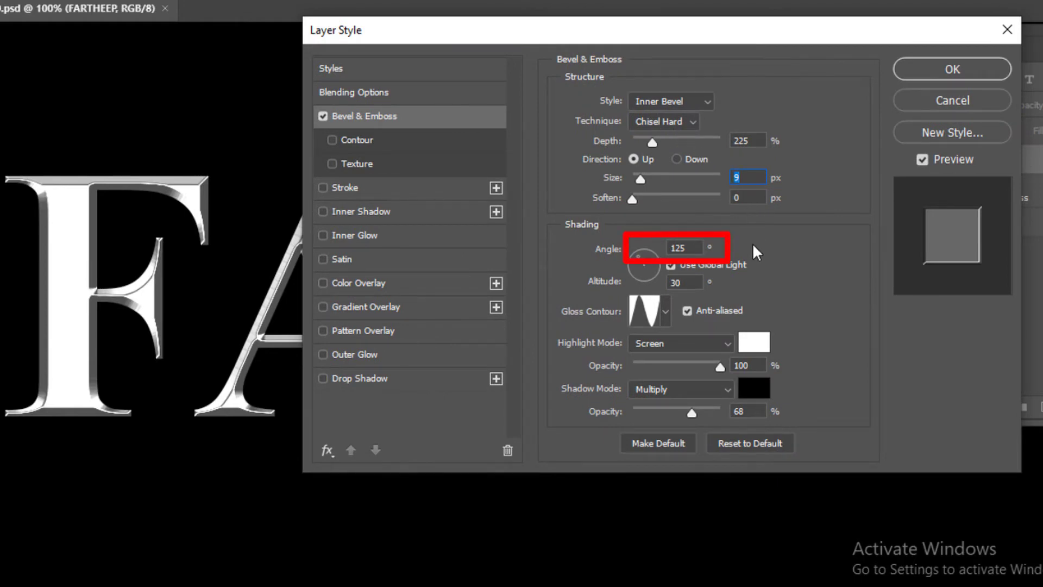
pyautogui.moveTo(695, 249); pyautogui.dragTo(651, 247)
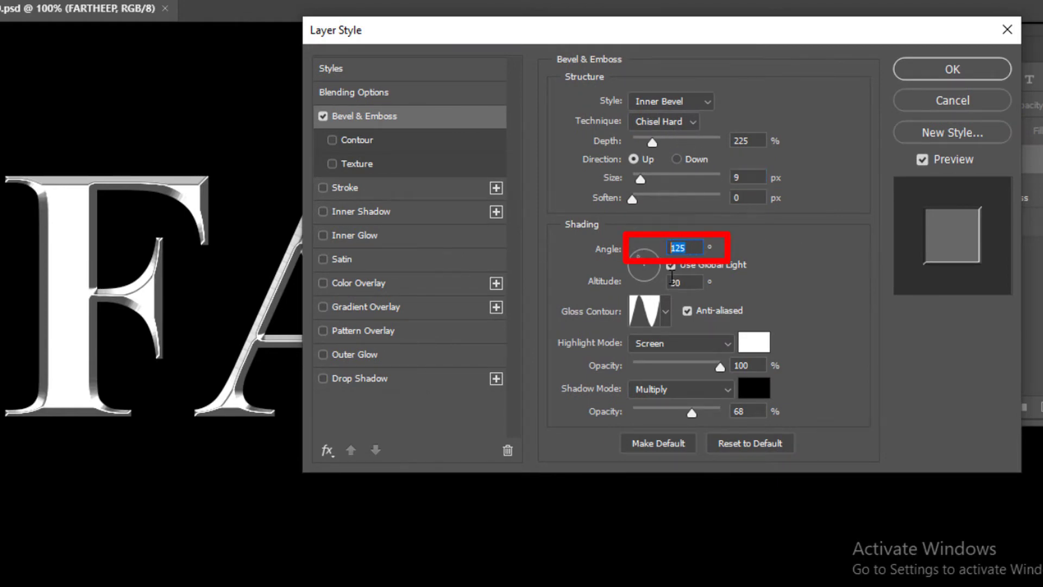
pyautogui.moveTo(688, 282); pyautogui.dragTo(650, 286)
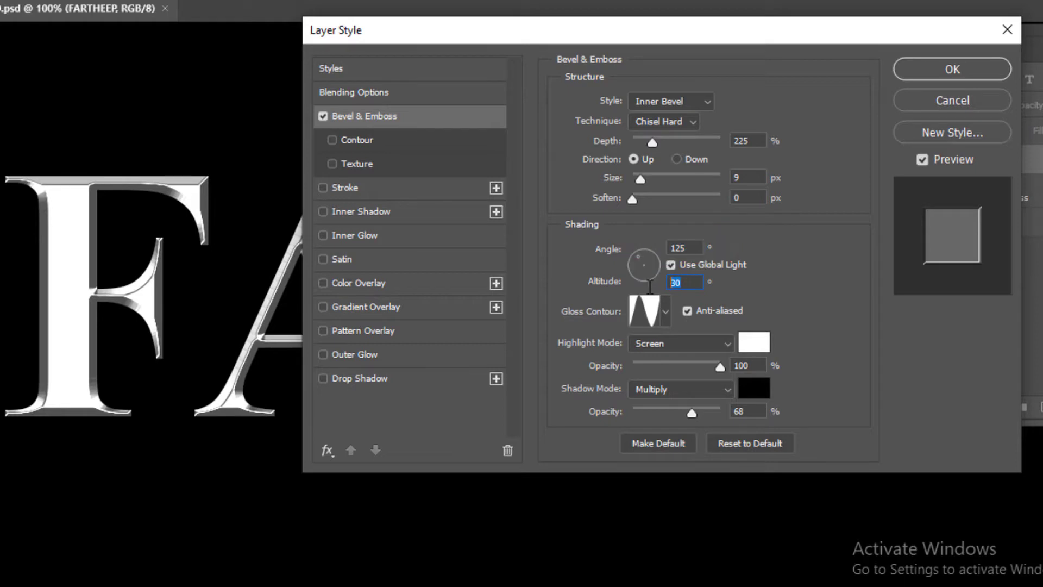
# - Pick the Cone preset as the bevel's gloss contour
pyautogui.click(664, 313)
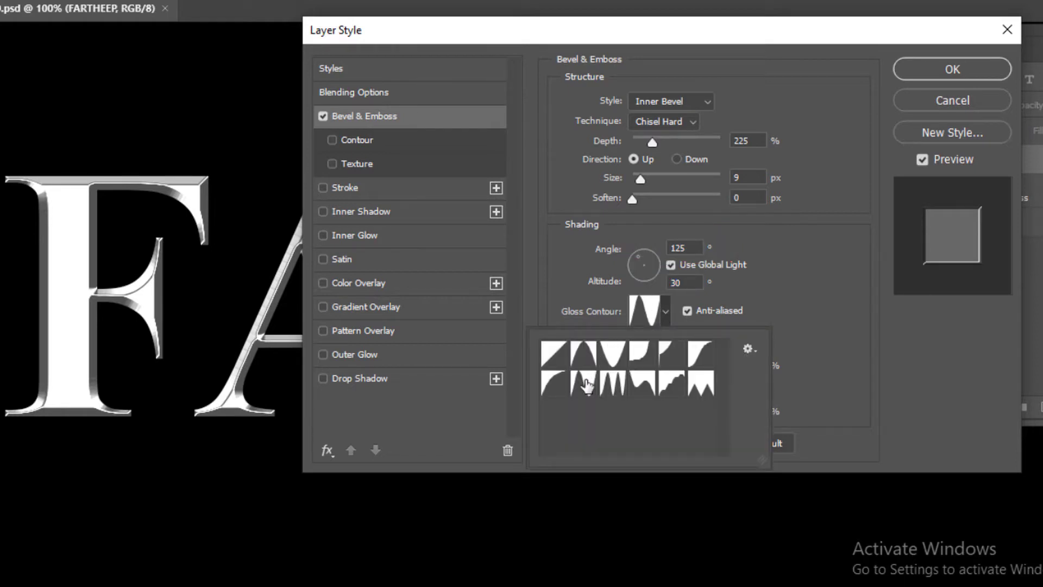
pyautogui.click(585, 384)
pyautogui.click(582, 355)
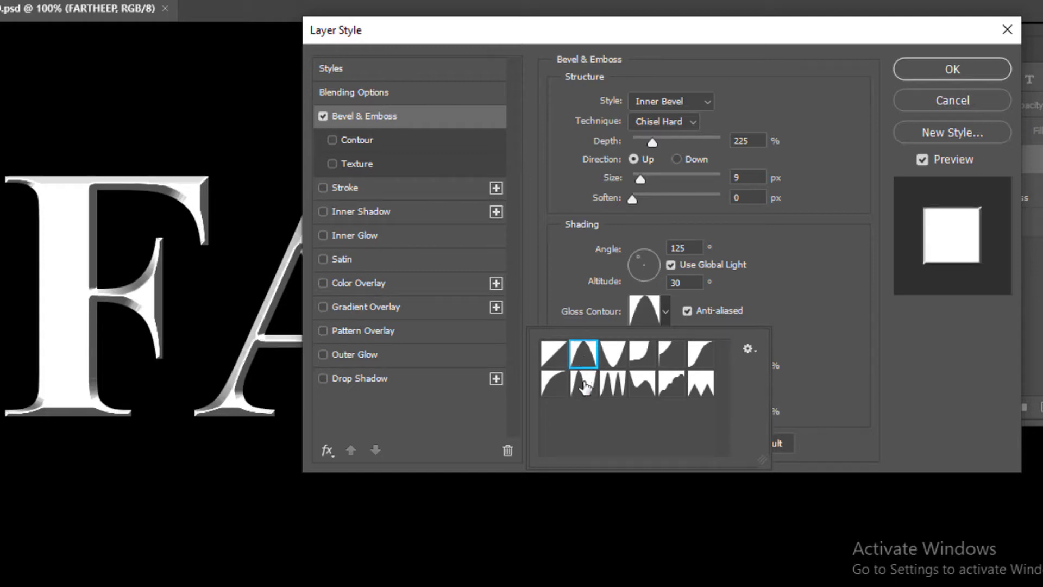
# - Switch the gloss contour to the Ring preset and lower the shadow opacity to 64%
pyautogui.click(585, 384)
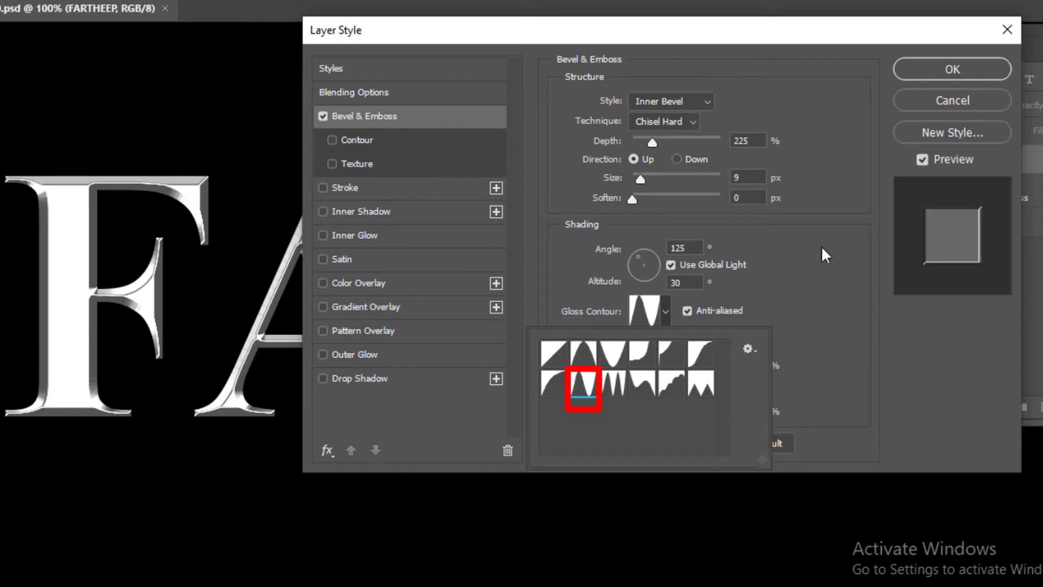
pyautogui.click(798, 300)
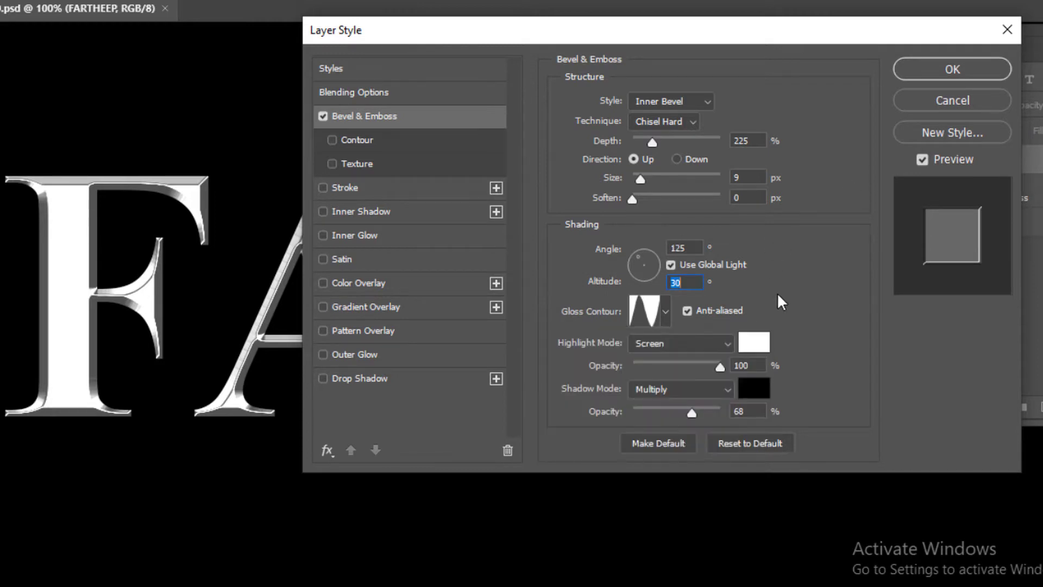
pyautogui.click(740, 365)
pyautogui.moveTo(691, 416)
pyautogui.mouseDown()
pyautogui.moveTo(653, 417)
pyautogui.moveTo(688, 415)
pyautogui.mouseUp()
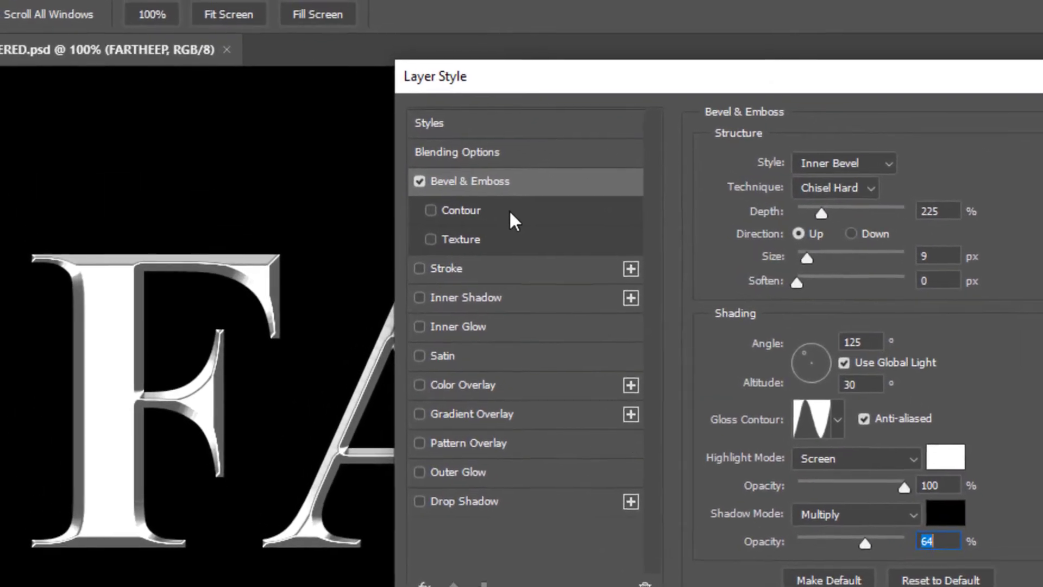
# - Enable the bevel's Contour option and set its range to 41%
pyautogui.click(509, 210)
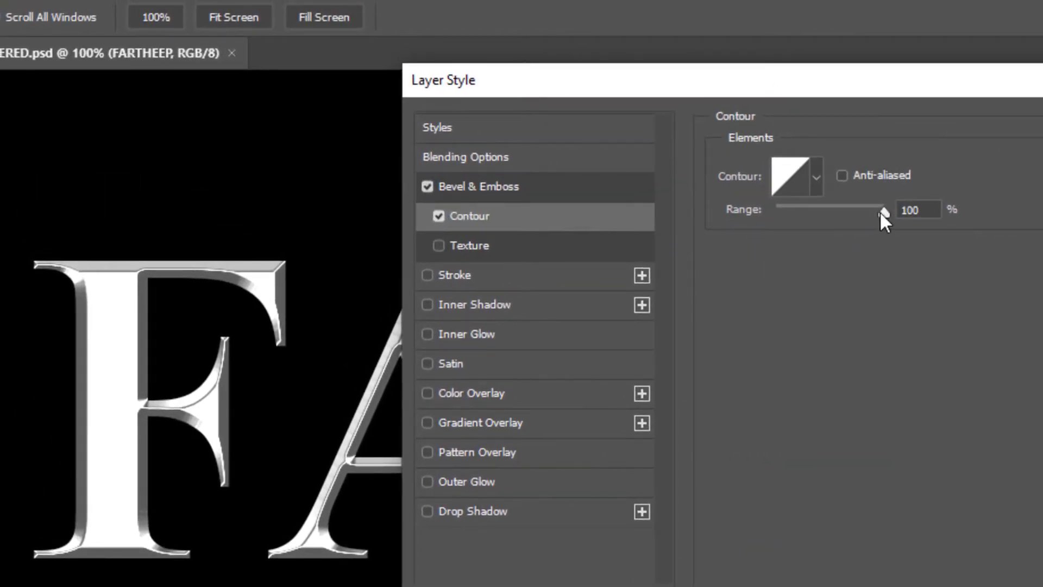
pyautogui.moveTo(881, 212)
pyautogui.mouseDown()
pyautogui.moveTo(745, 210)
pyautogui.moveTo(819, 215)
pyautogui.mouseUp()
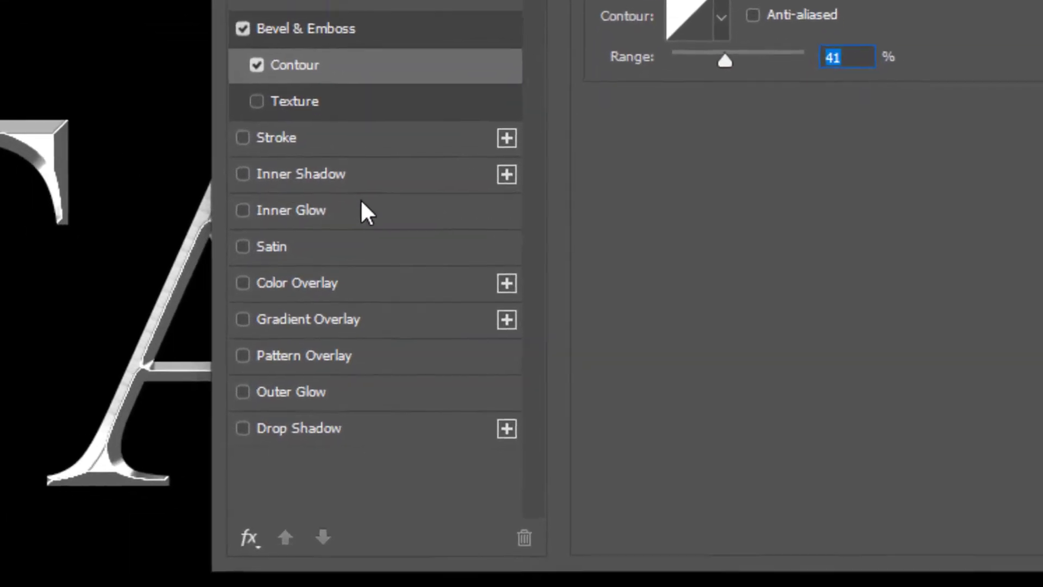
# - Add a Color Overlay effect, keeping white as the overlay color
pyautogui.click(311, 256)
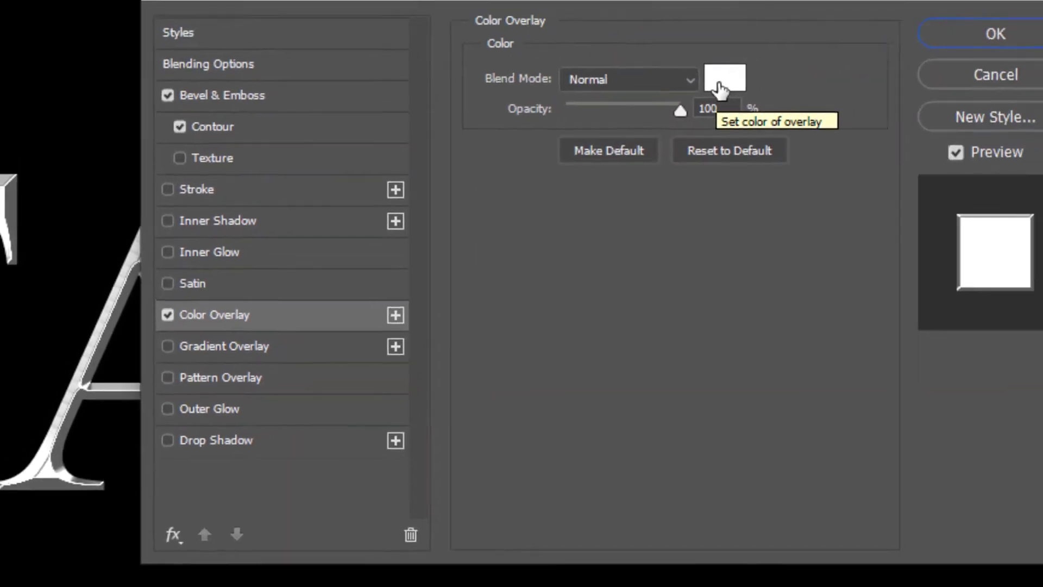
pyautogui.click(723, 80)
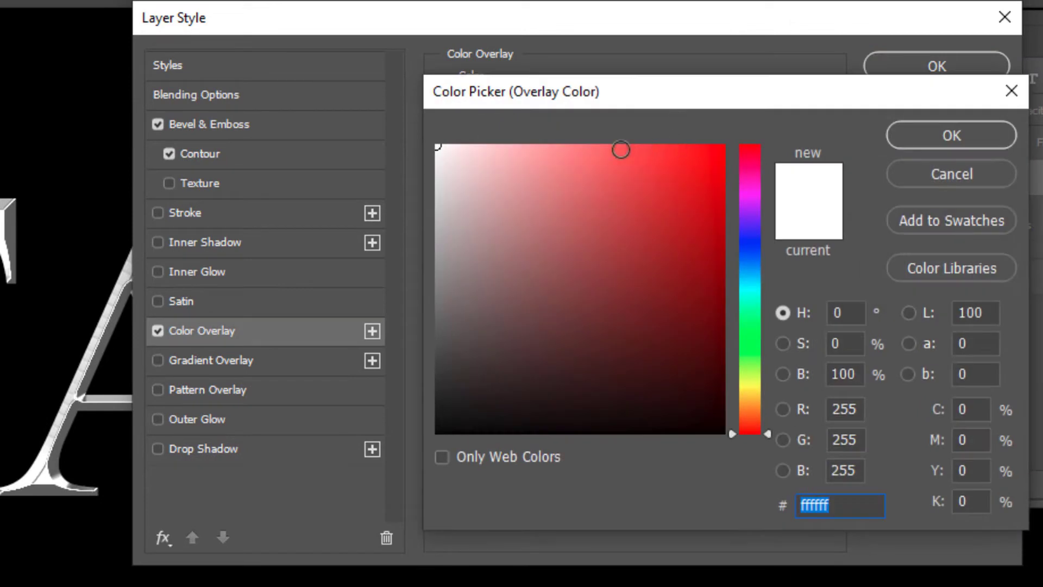
pyautogui.moveTo(505, 170); pyautogui.dragTo(491, 144)
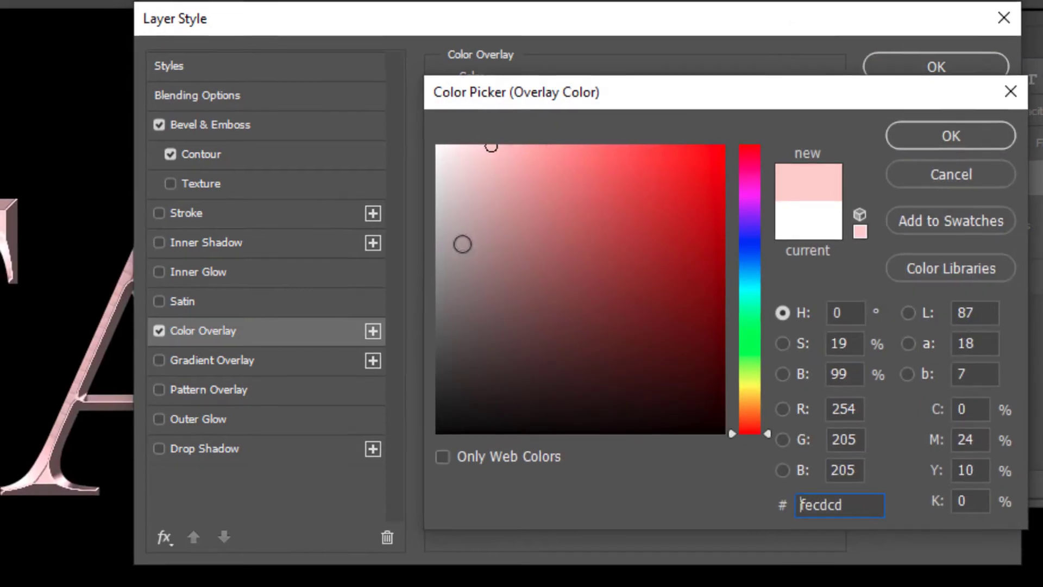
pyautogui.moveTo(461, 242); pyautogui.dragTo(640, 286)
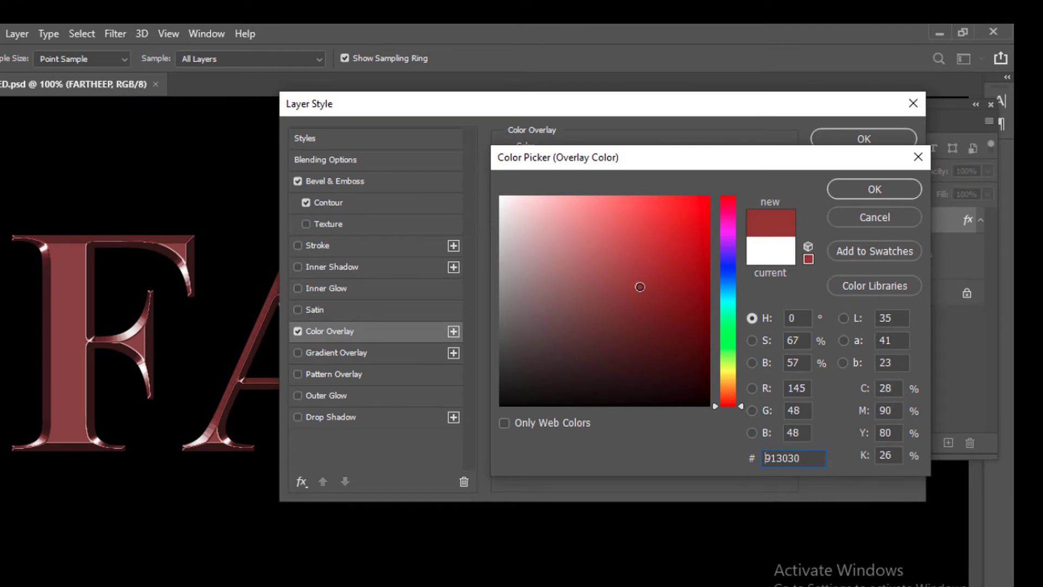
pyautogui.click(772, 251)
pyautogui.click(876, 188)
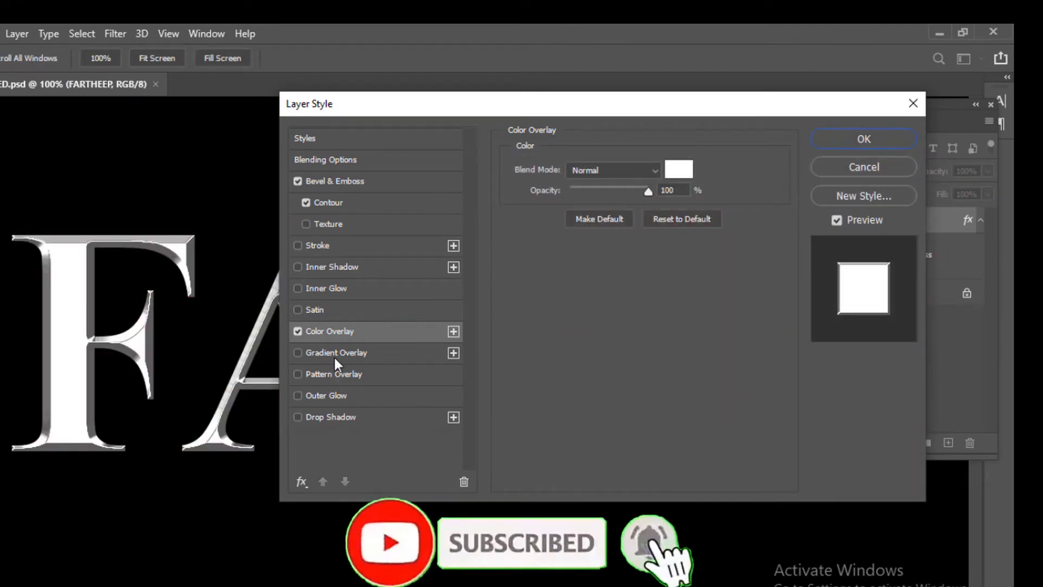
# - Add a Drop Shadow with a distance of 5 px and apply the layer style
pyautogui.click(346, 417)
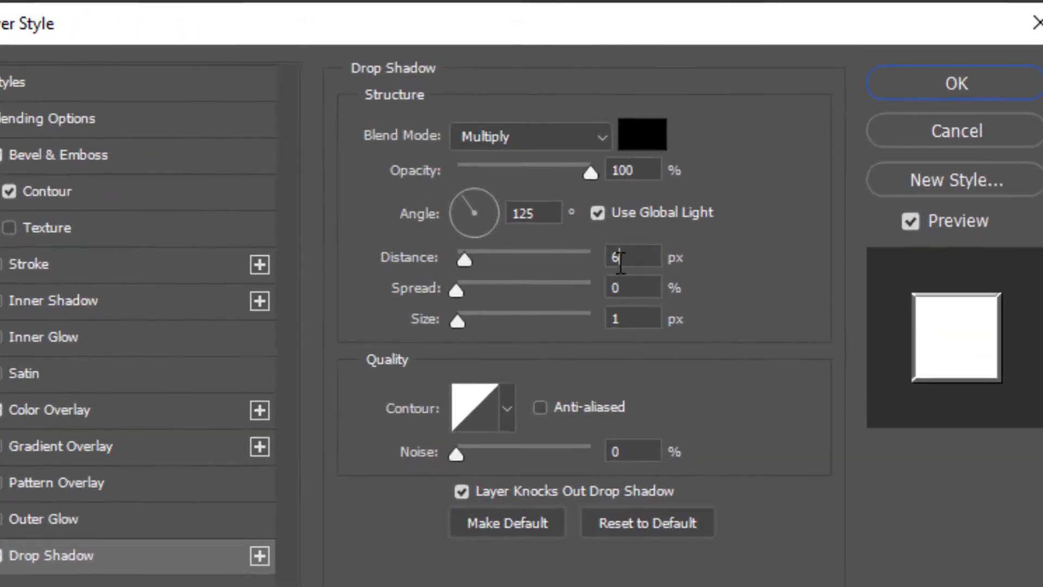
pyautogui.click(771, 178)
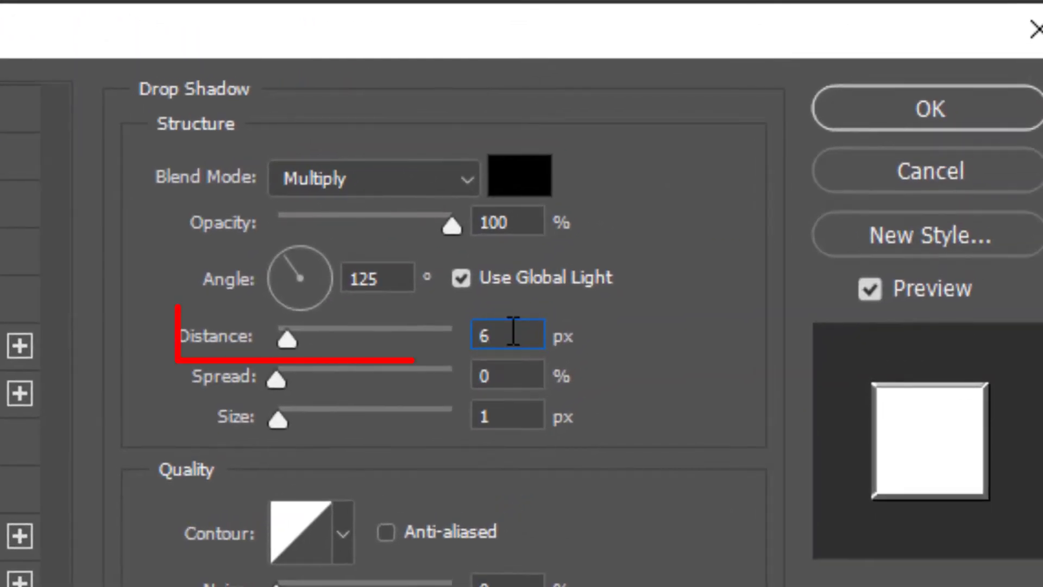
pyautogui.doubleClick(513, 333)
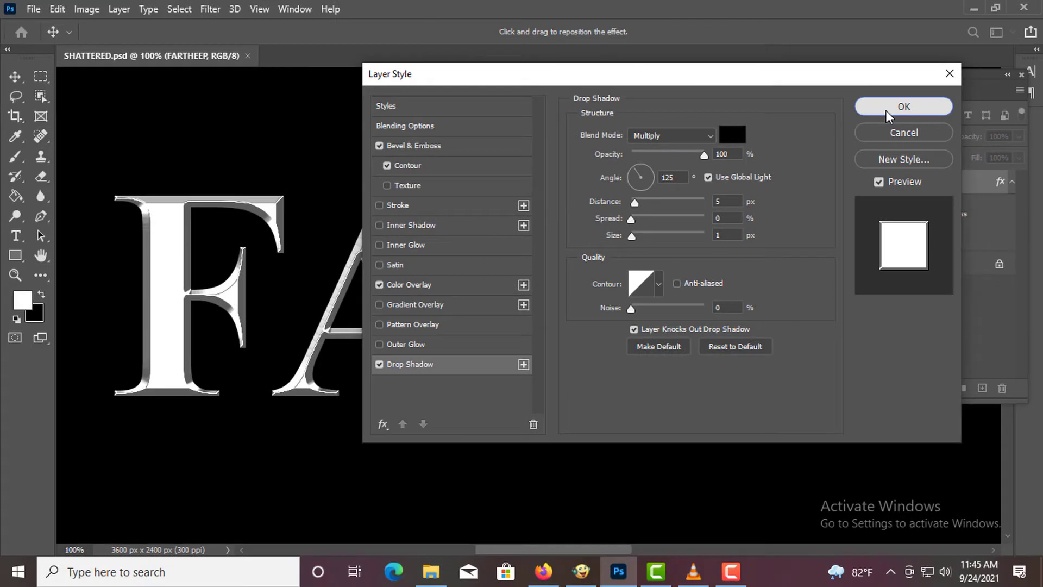
pyautogui.click(886, 110)
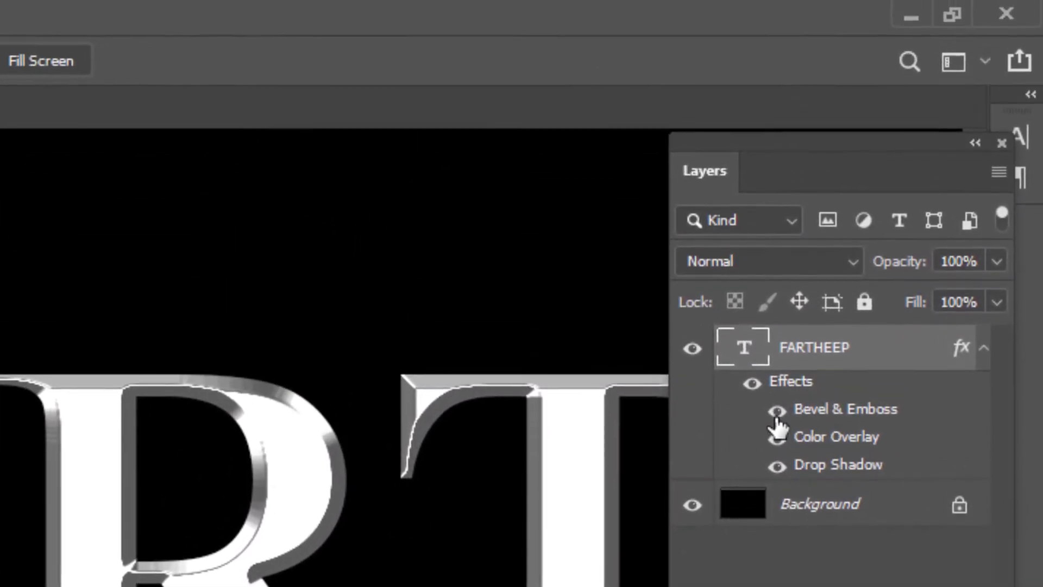
# - Hide the Background layer so only the styled text is visible
pyautogui.click(777, 402)
pyautogui.click(777, 413)
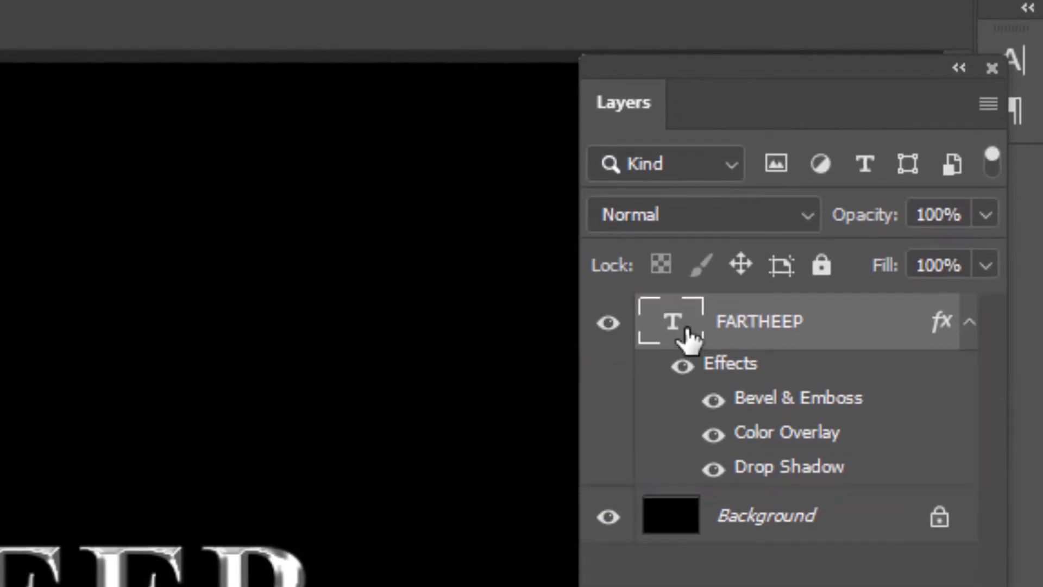
pyautogui.click(608, 517)
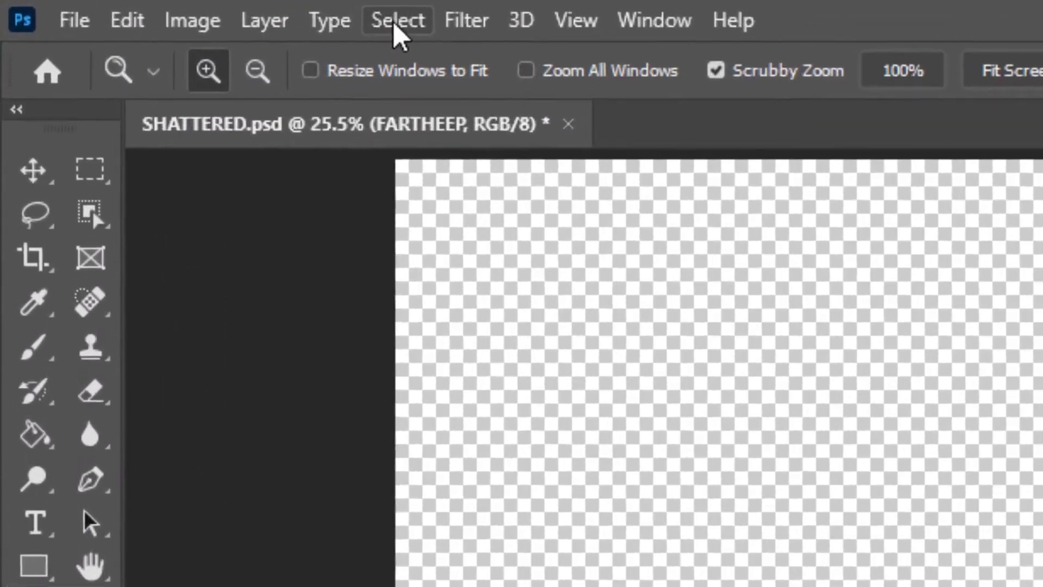
# - Select the entire canvas and copy the merged visible layers
pyautogui.click(397, 25)
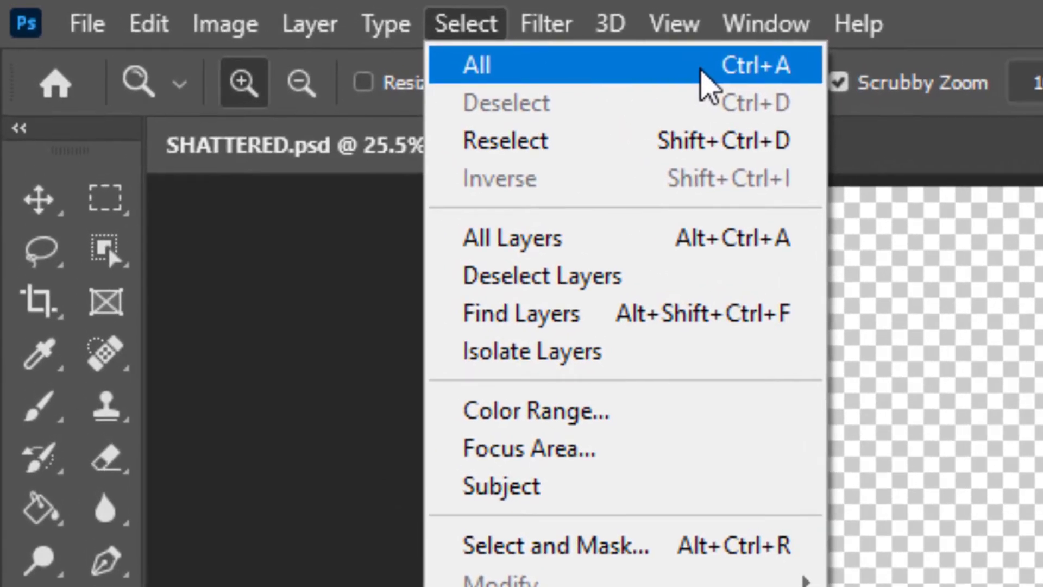
pyautogui.click(702, 70)
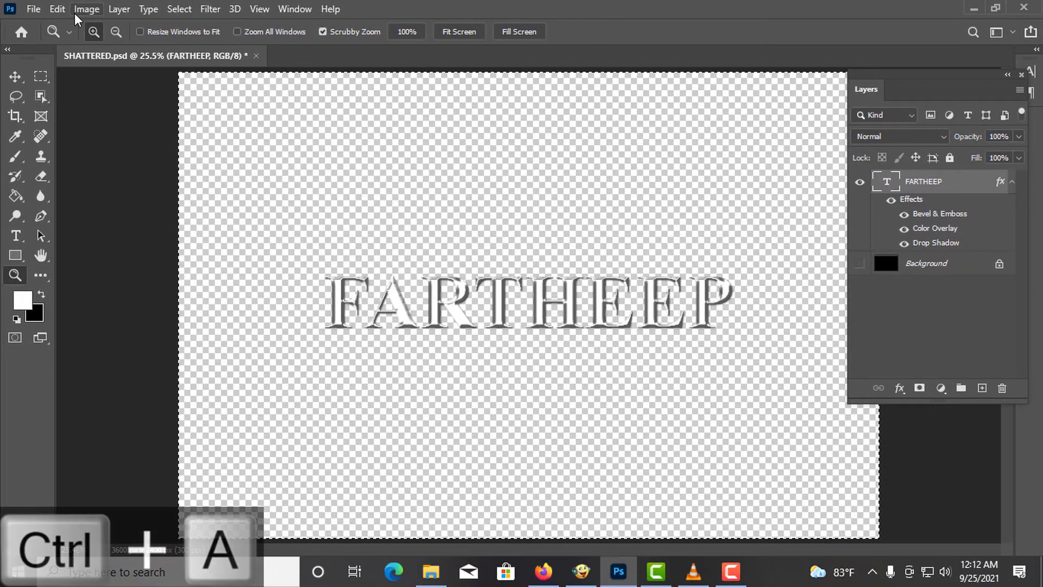
pyautogui.click(57, 9)
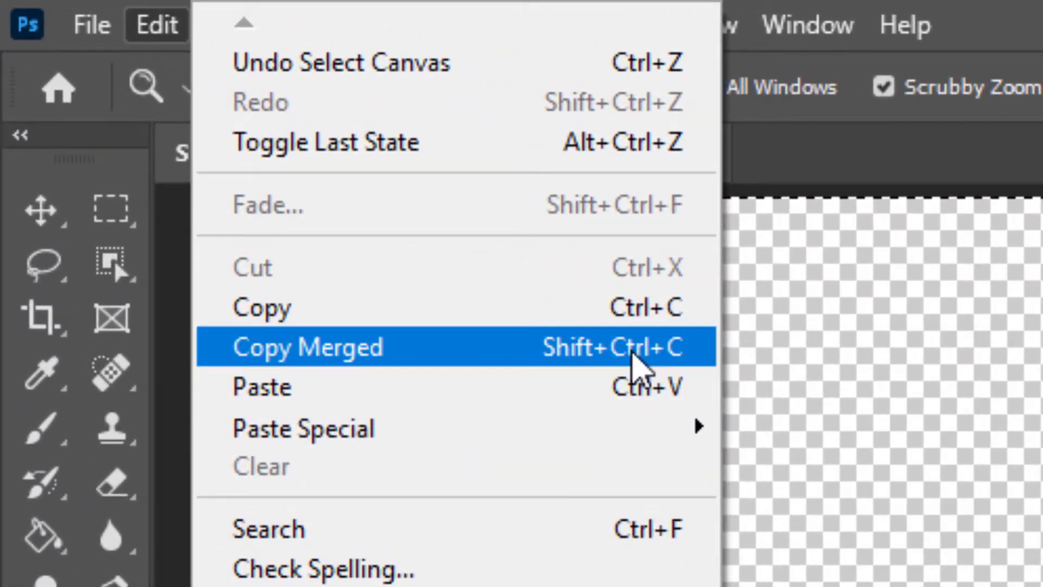
pyautogui.click(632, 353)
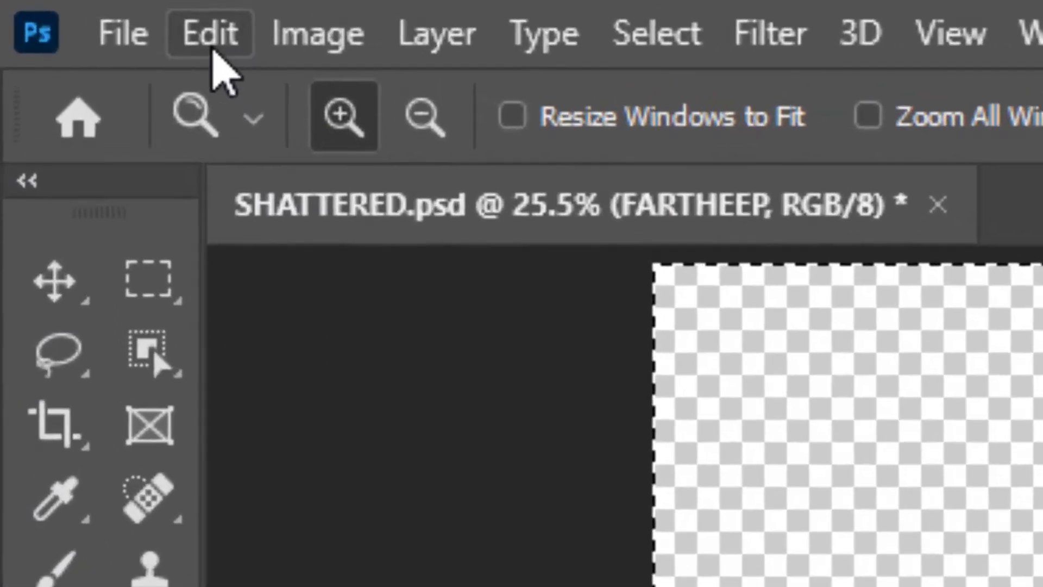
# - Paste the merged copy in place as a new layer
pyautogui.click(213, 50)
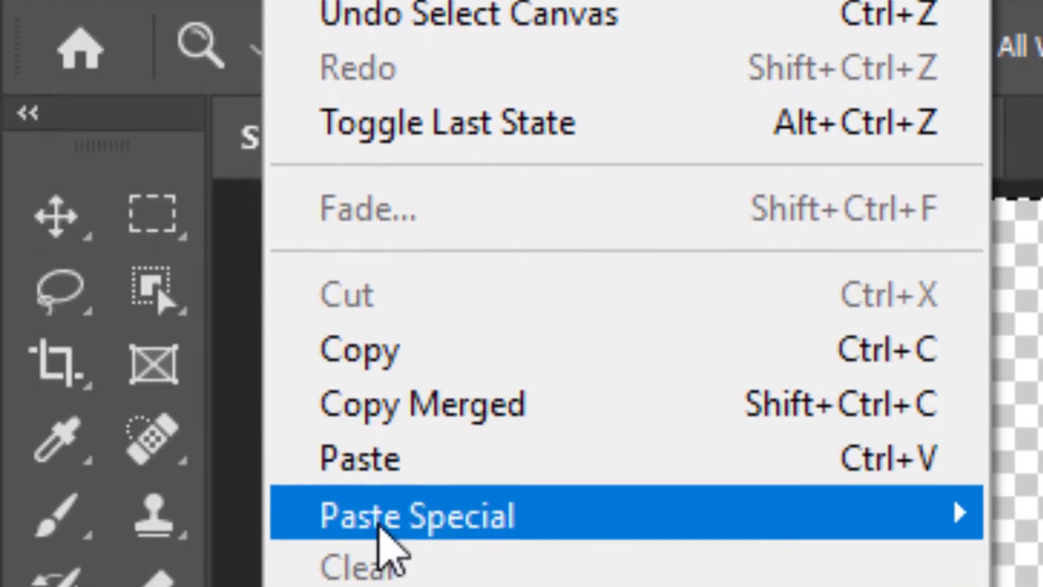
pyautogui.moveTo(379, 519)
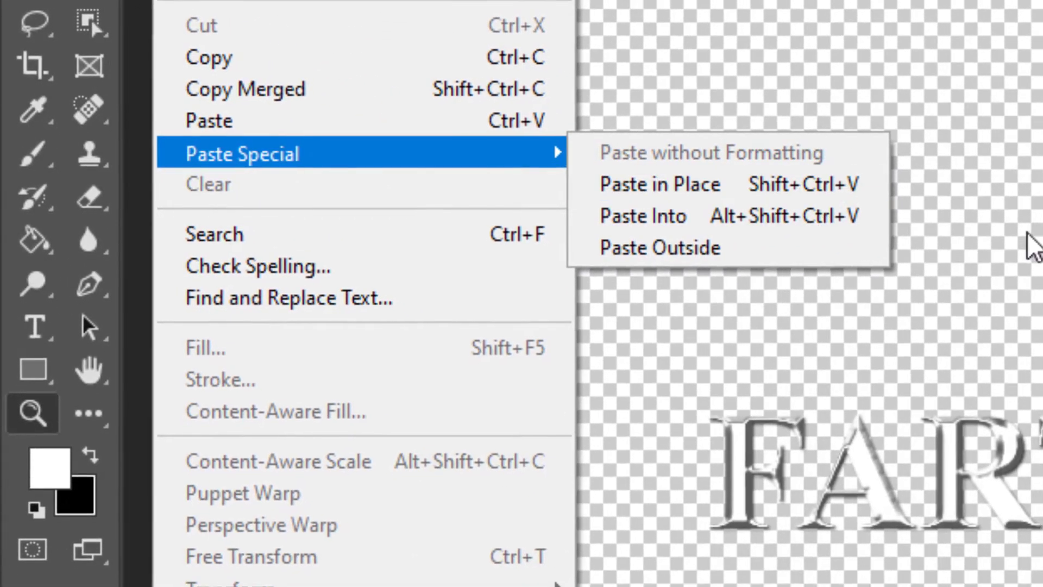
pyautogui.click(1007, 251)
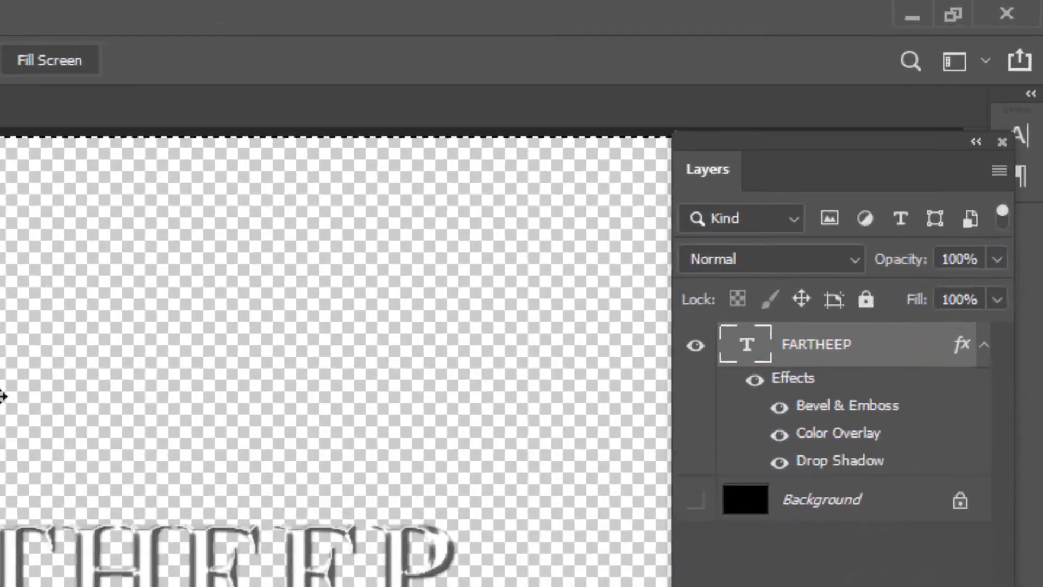
pyautogui.hotkey('ctrl', 'shift', 'v')
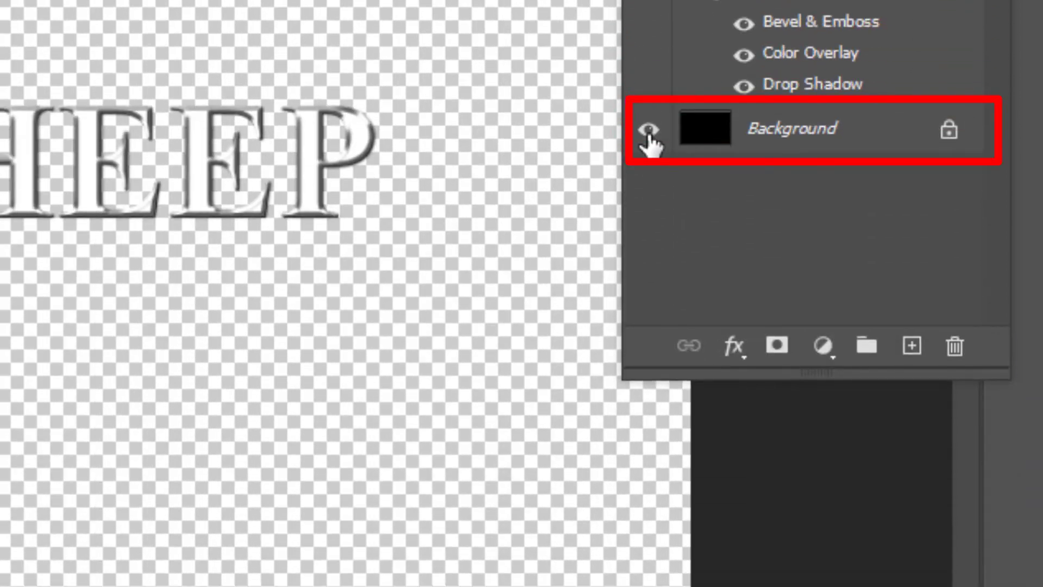
# - Compare the merged copy with the original text by toggling layer visibility and zooming in and out
pyautogui.click(648, 132)
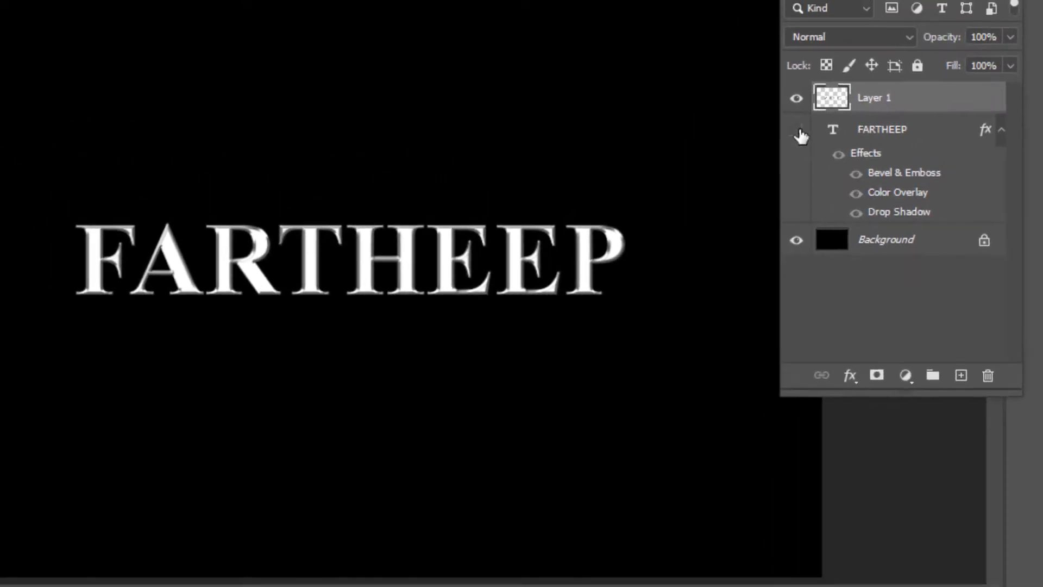
pyautogui.click(191, 250)
pyautogui.click(191, 251)
pyautogui.click(191, 251)
pyautogui.click(191, 251)
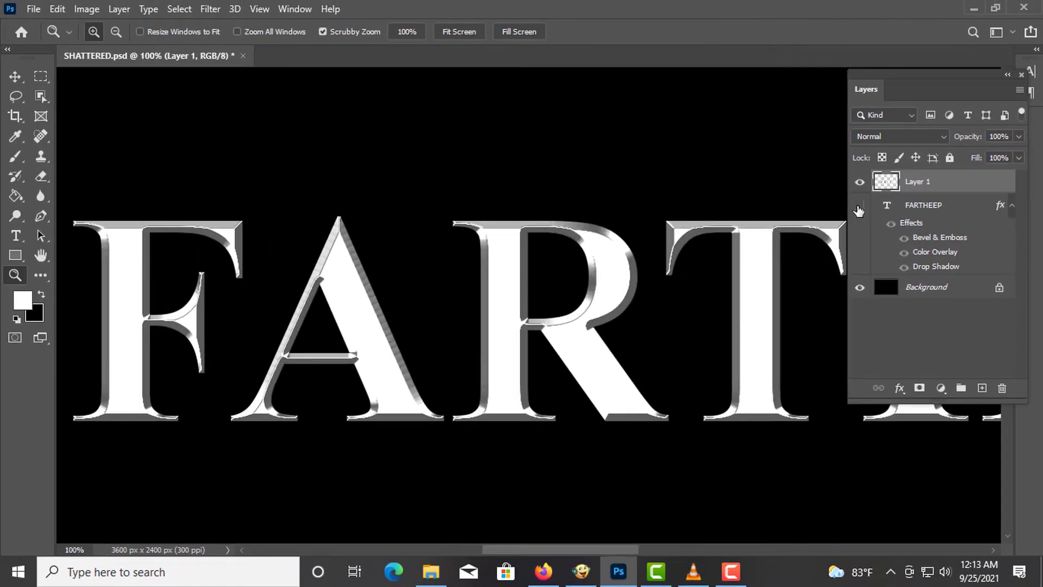
pyautogui.click(858, 206)
pyautogui.click(858, 183)
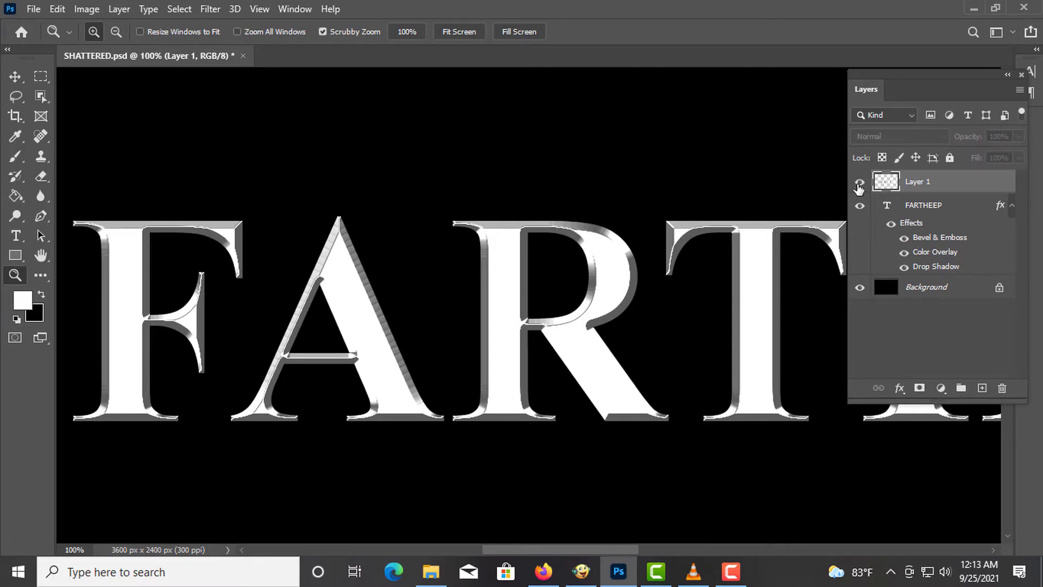
pyautogui.click(858, 183)
pyautogui.click(859, 205)
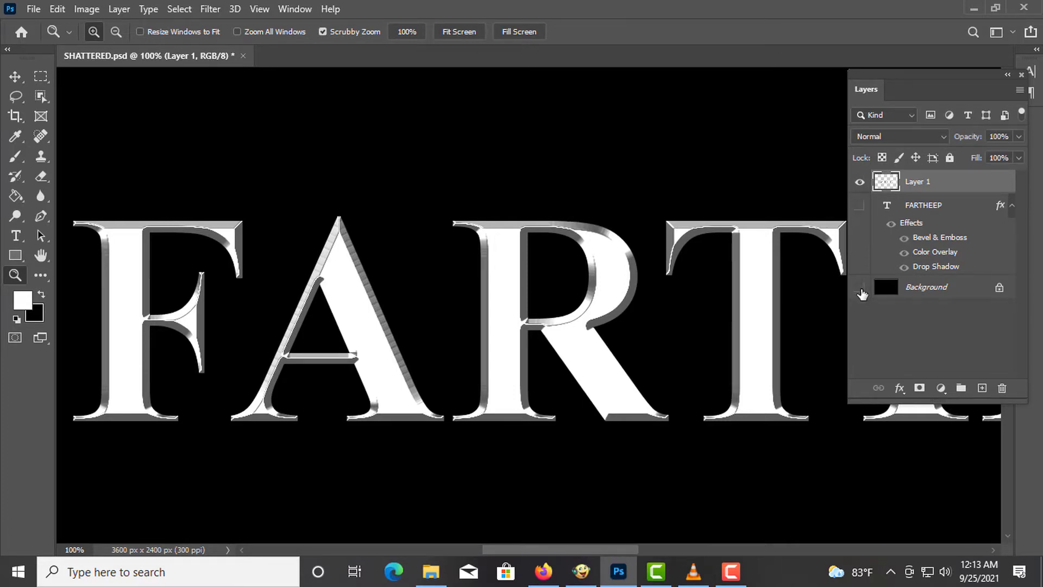
pyautogui.click(861, 289)
pyautogui.rightClick(593, 233)
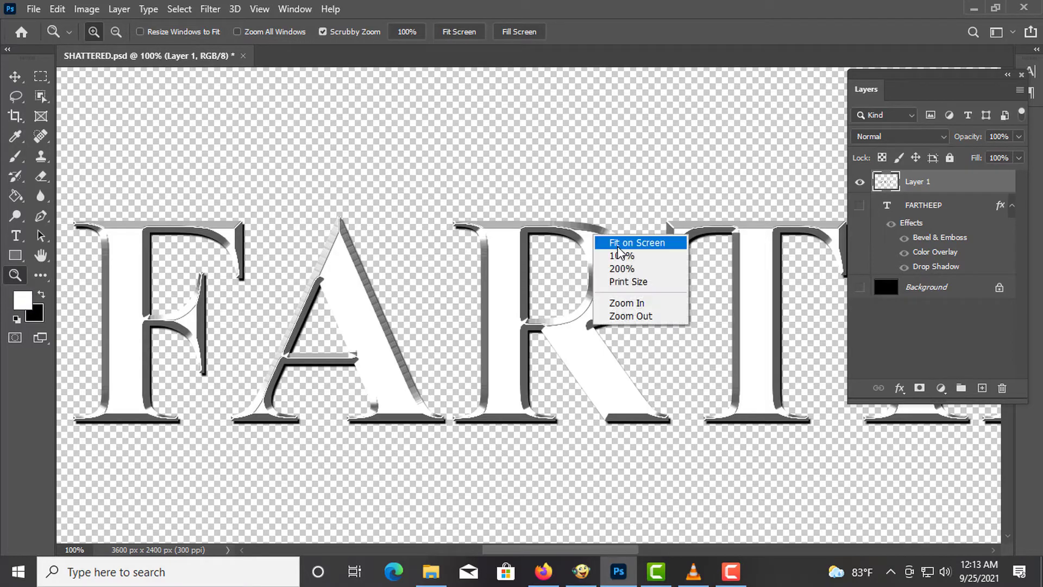
pyautogui.click(630, 233)
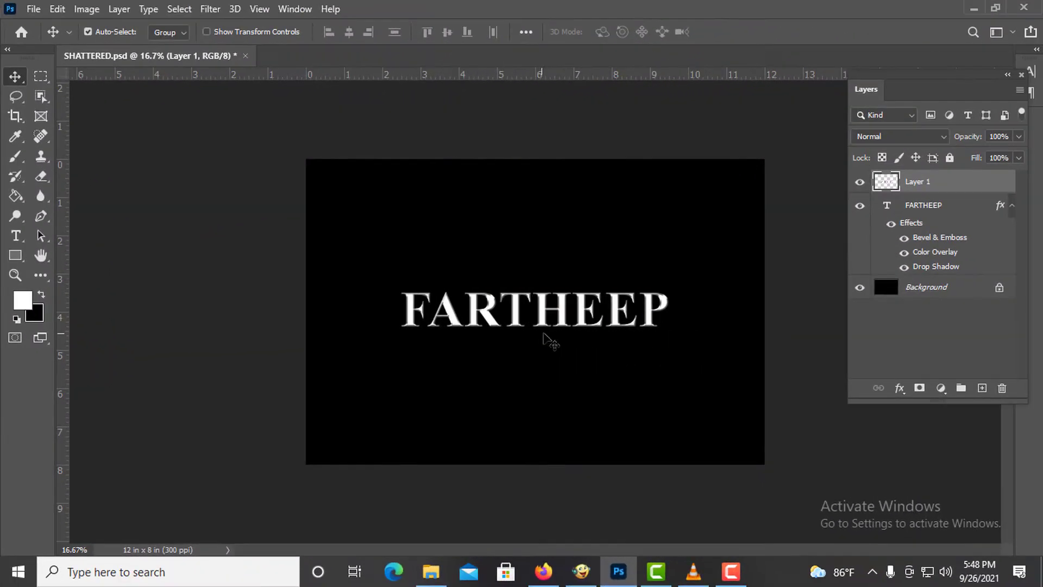
# - Select the text and merged layers, select all, and align them to the canvas center
pyautogui.click(917, 210)
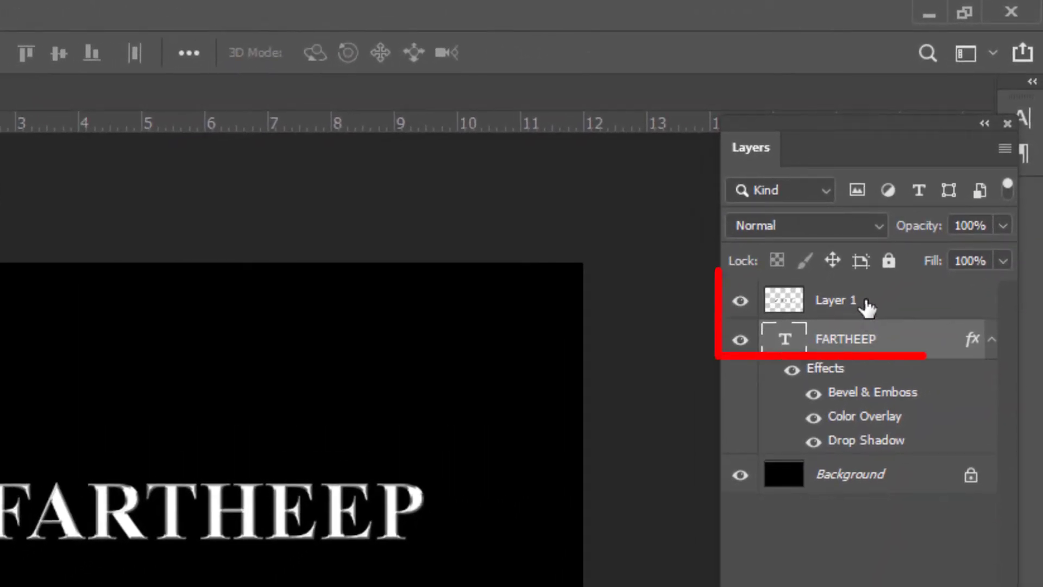
pyautogui.keyDown('shift'); pyautogui.click(866, 306); pyautogui.keyUp('shift')
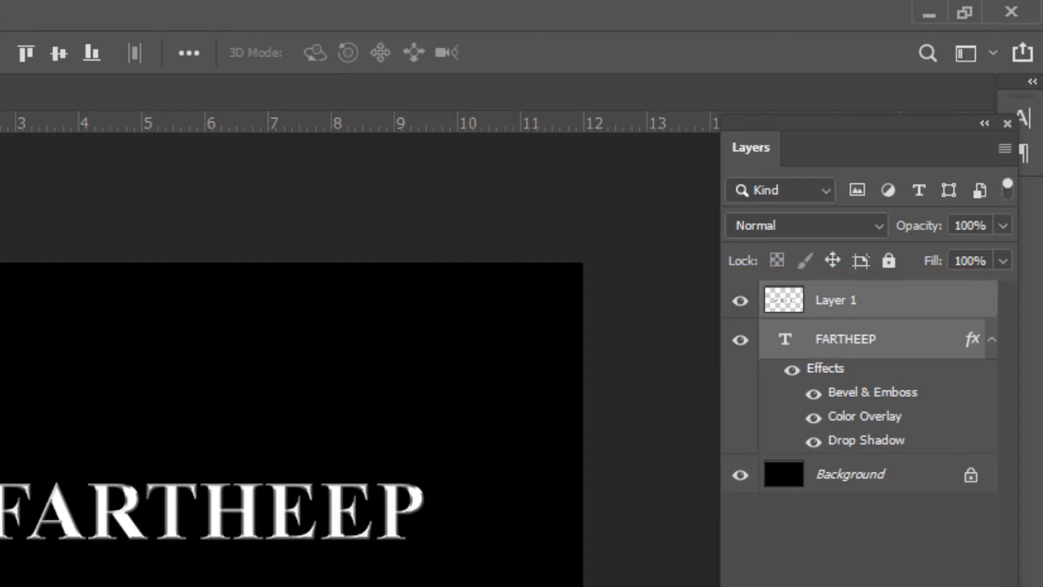
pyautogui.click(50, 12)
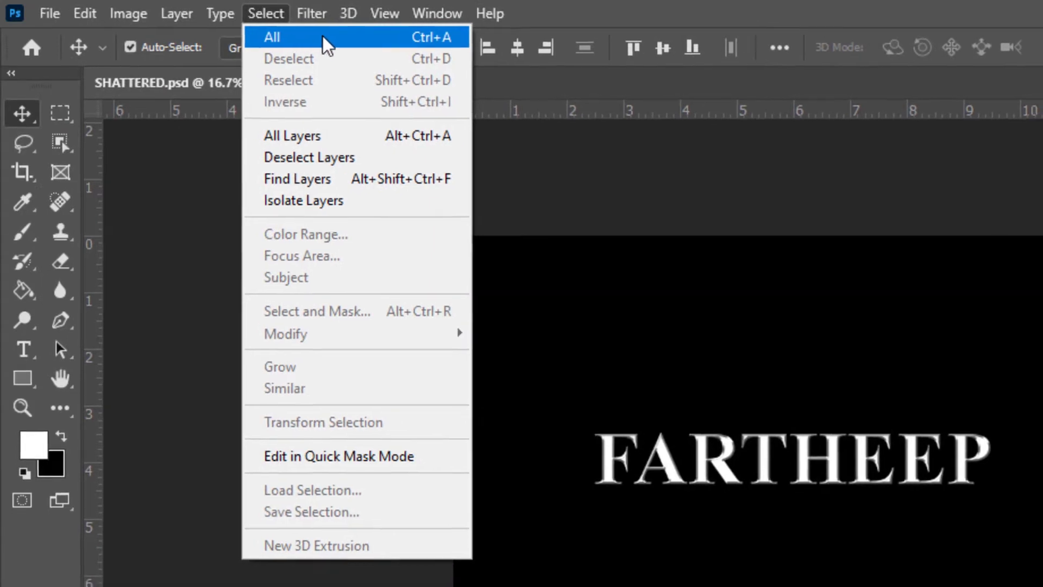
pyautogui.click(327, 37)
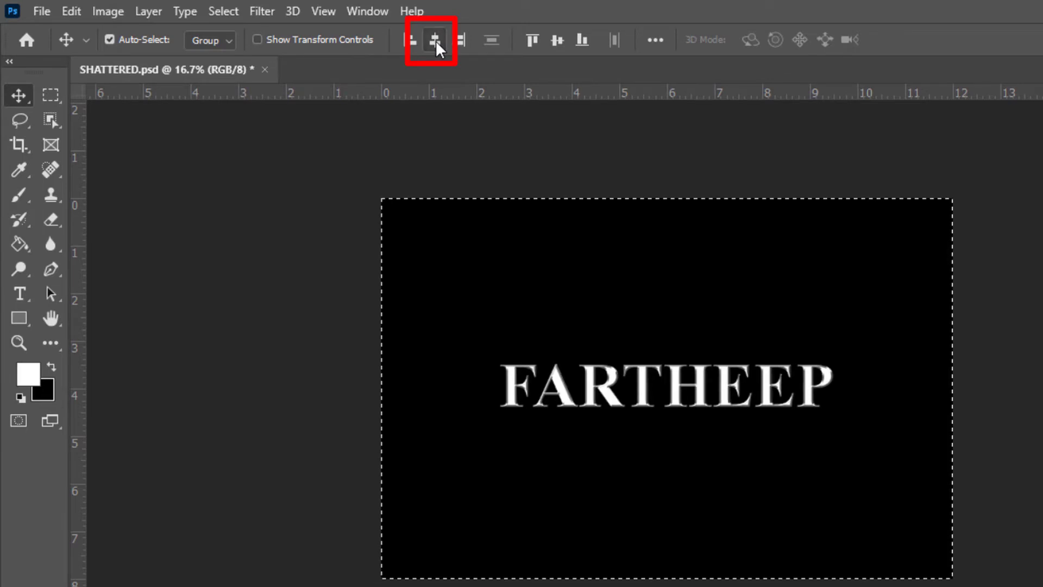
pyautogui.click(556, 38)
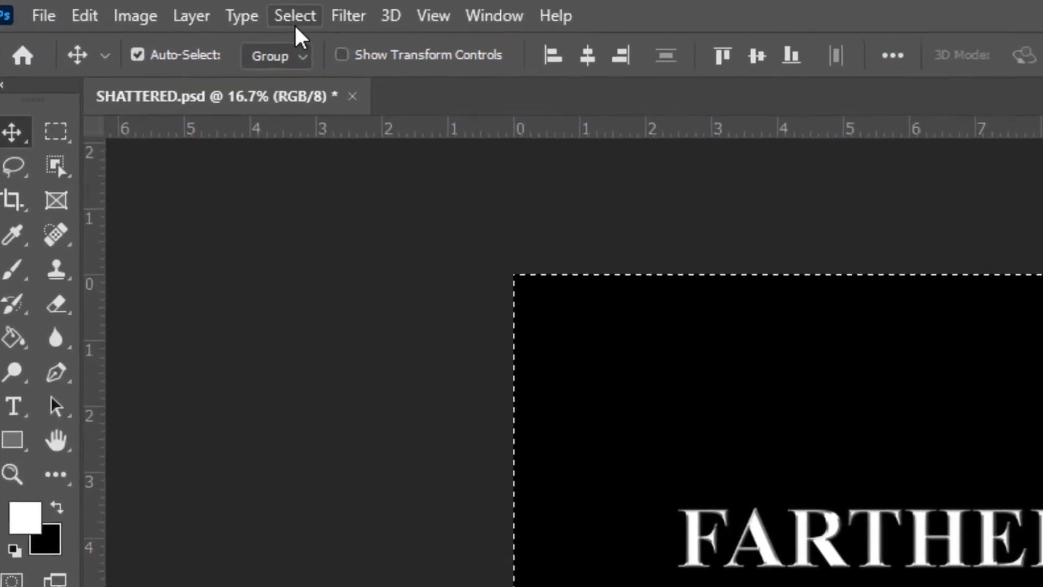
# - Deselect the canvas selection and zoom the view to fit the text
pyautogui.click(371, 23)
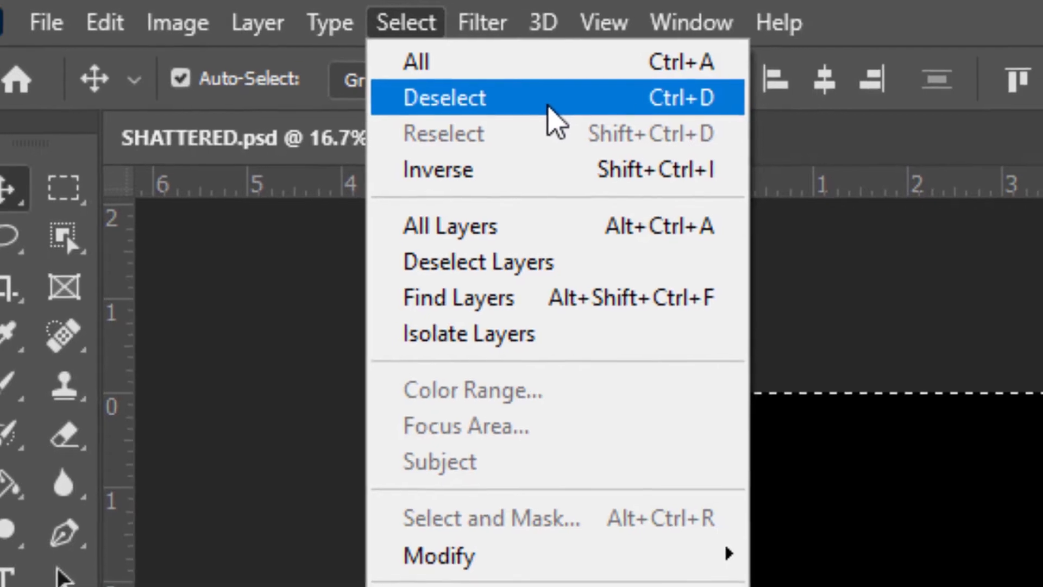
pyautogui.click(549, 109)
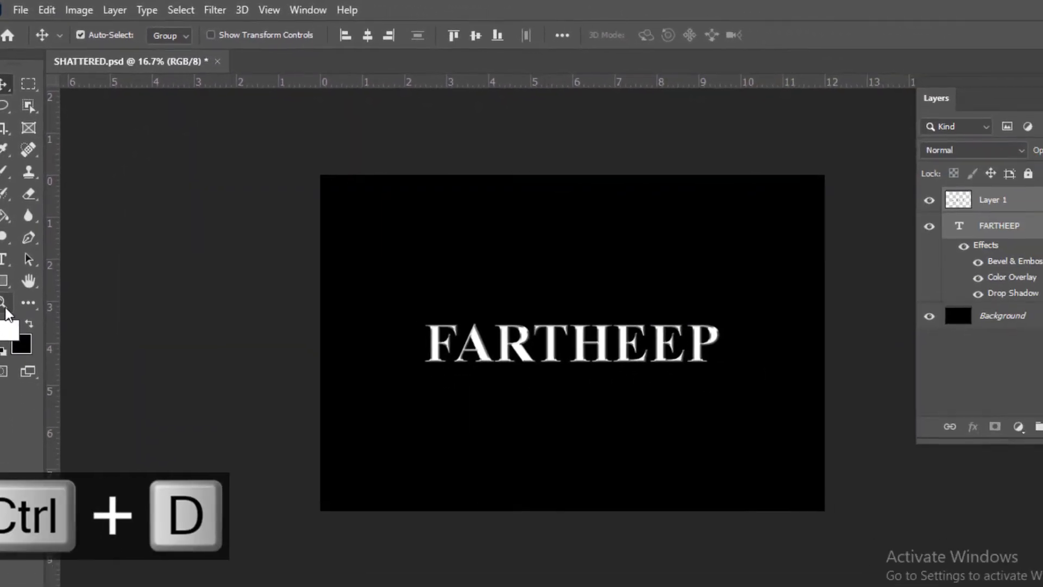
pyautogui.click(7, 568)
pyautogui.click(615, 342)
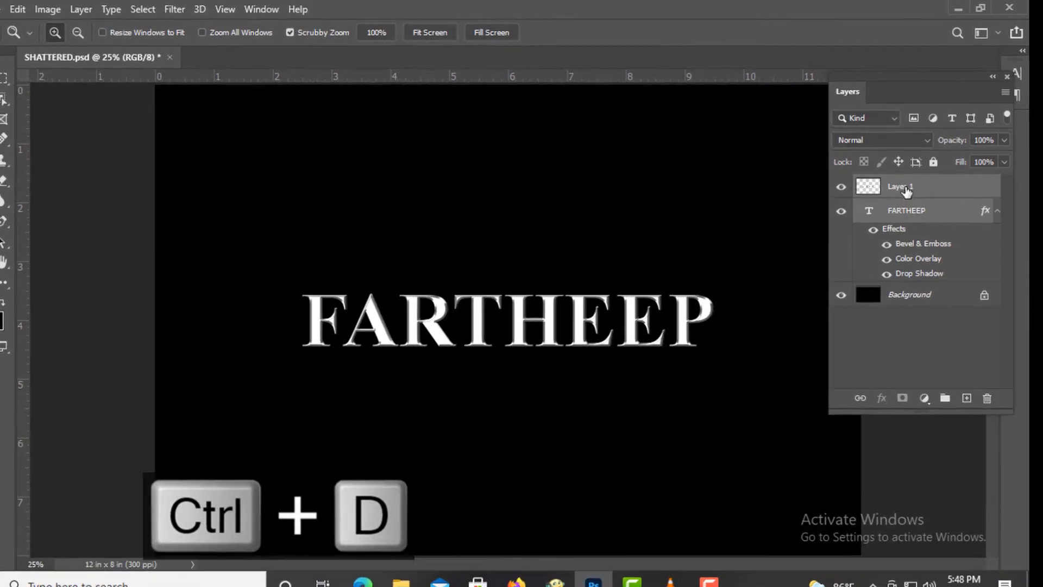
# - Make Layer 1 the active layer and hide the FARTHEEP text layer
pyautogui.click(905, 188)
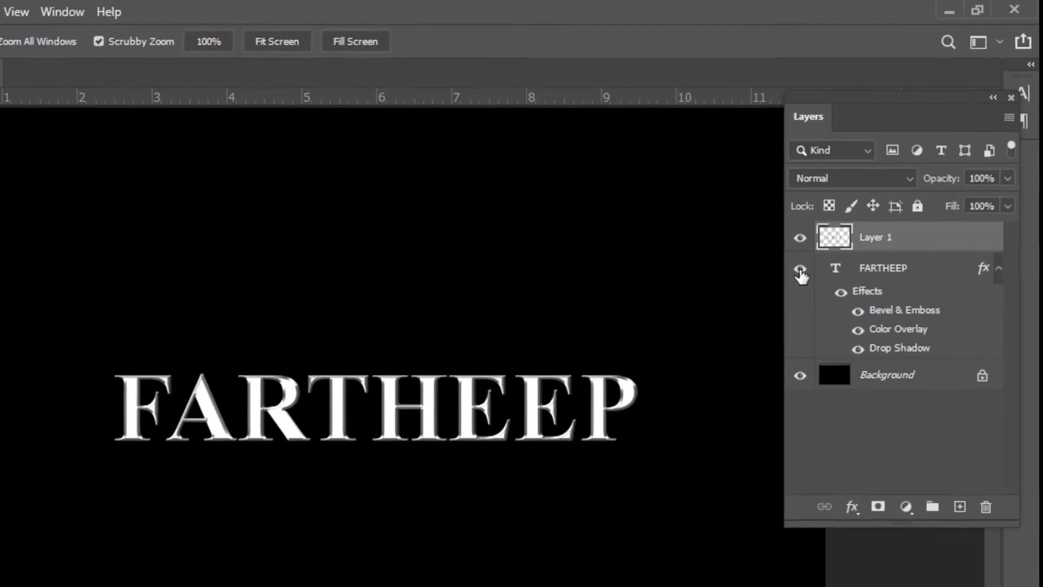
pyautogui.click(800, 271)
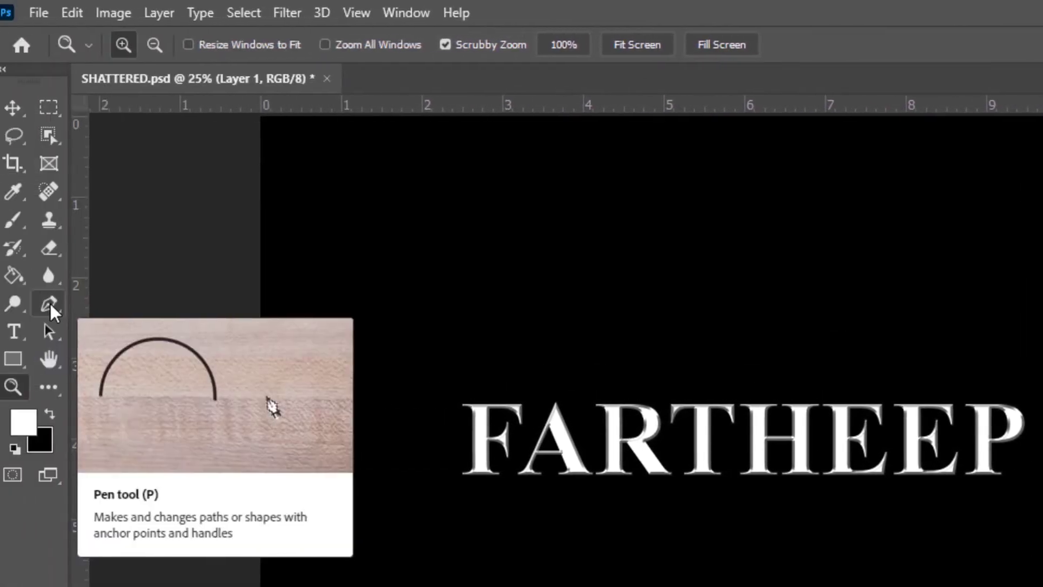
# - With the Pen tool, draw a triangular path over the upper half of the text and make a selection from it with 0 pixel feather
pyautogui.click(59, 306)
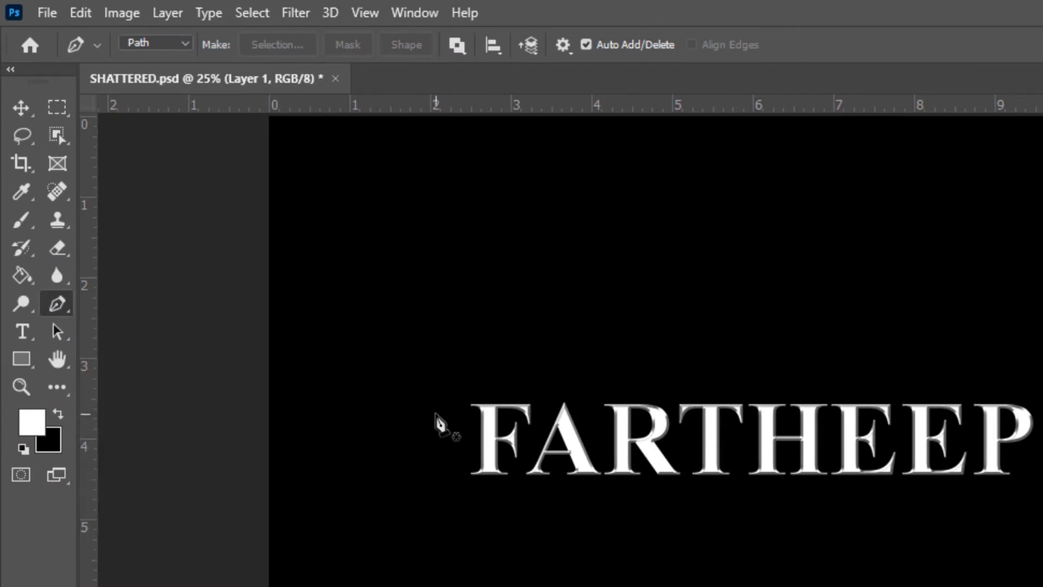
pyautogui.click(427, 404)
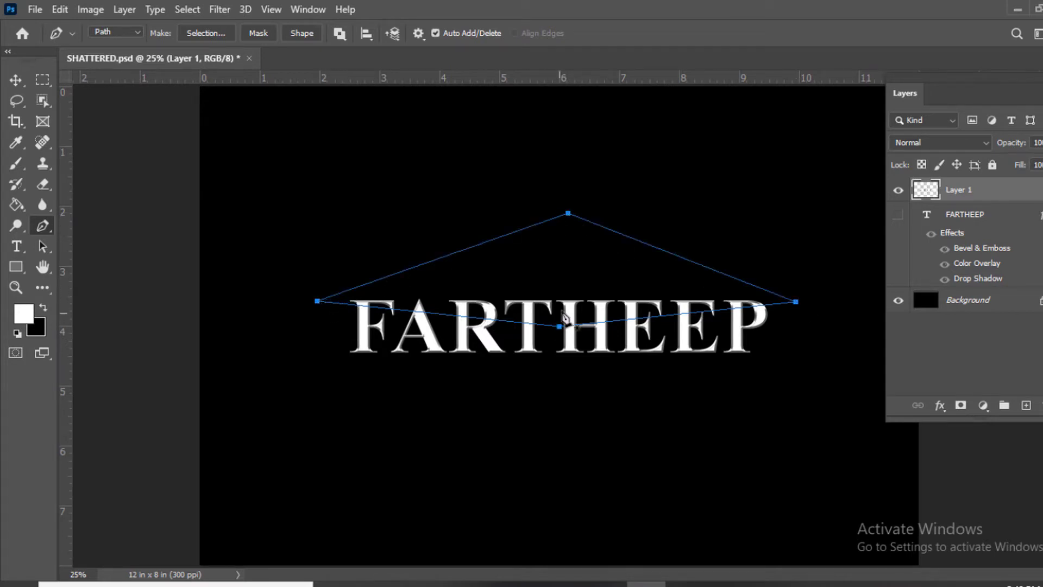
pyautogui.rightClick(558, 266)
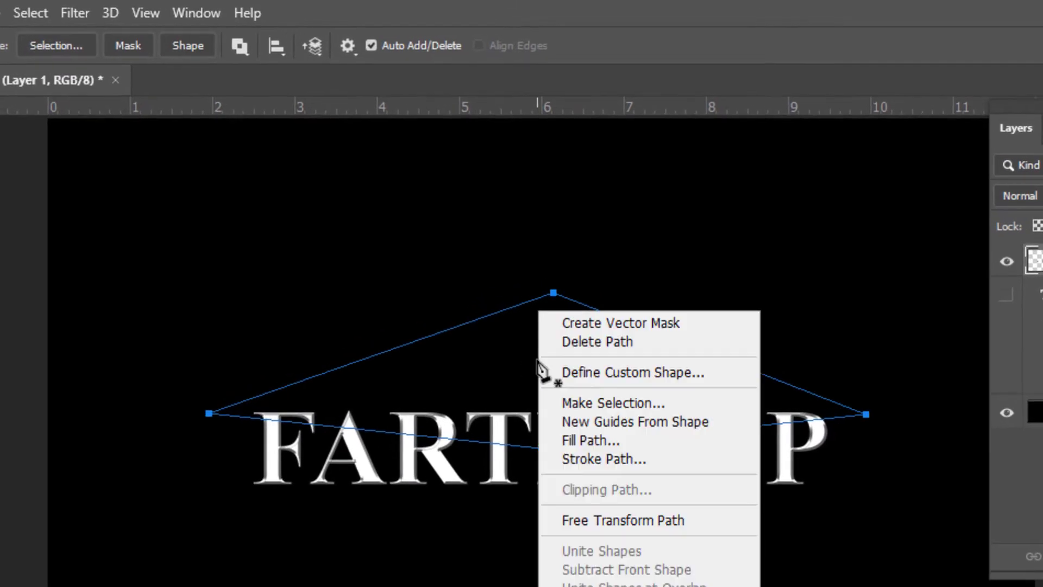
pyautogui.click(591, 402)
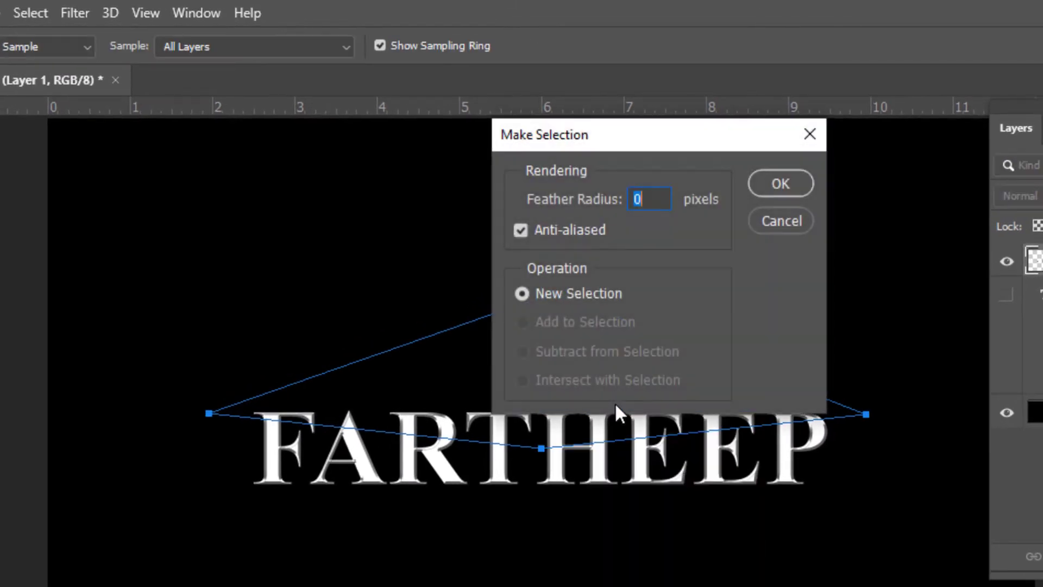
pyautogui.click(776, 185)
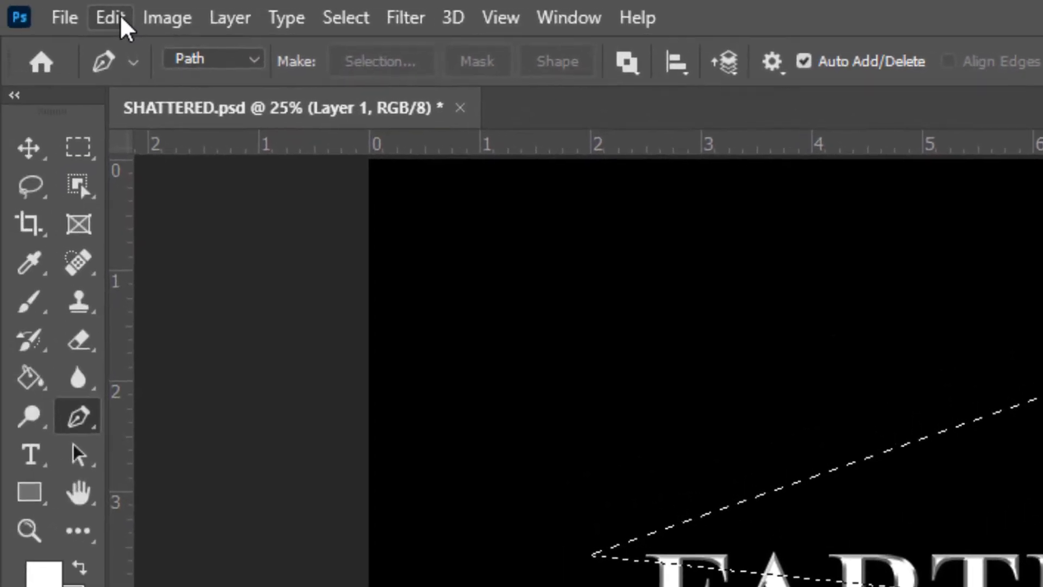
# - Cut the selected upper part of the text and paste it in place as a new layer
pyautogui.click(31, 14)
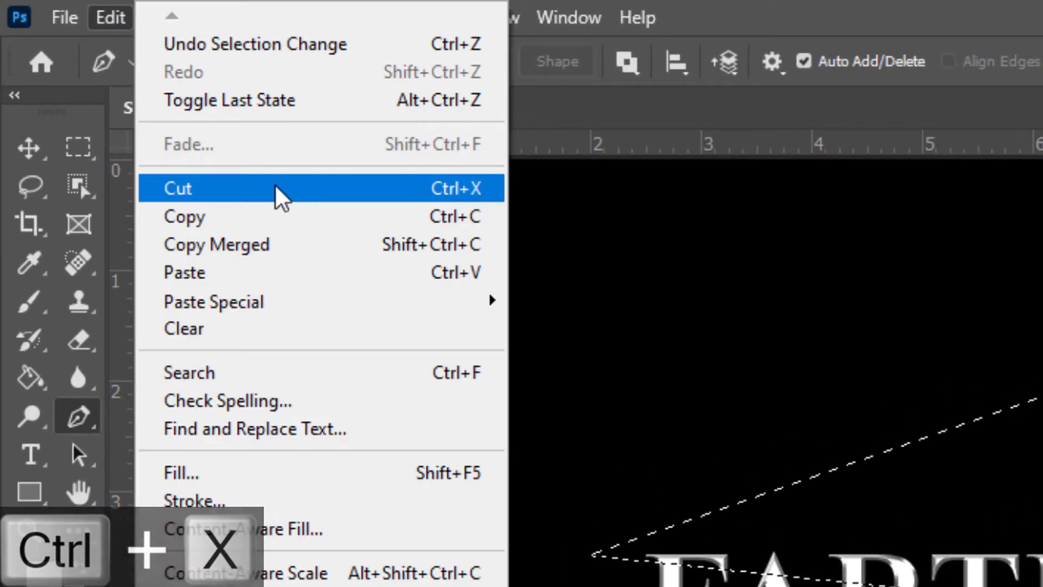
pyautogui.click(403, 188)
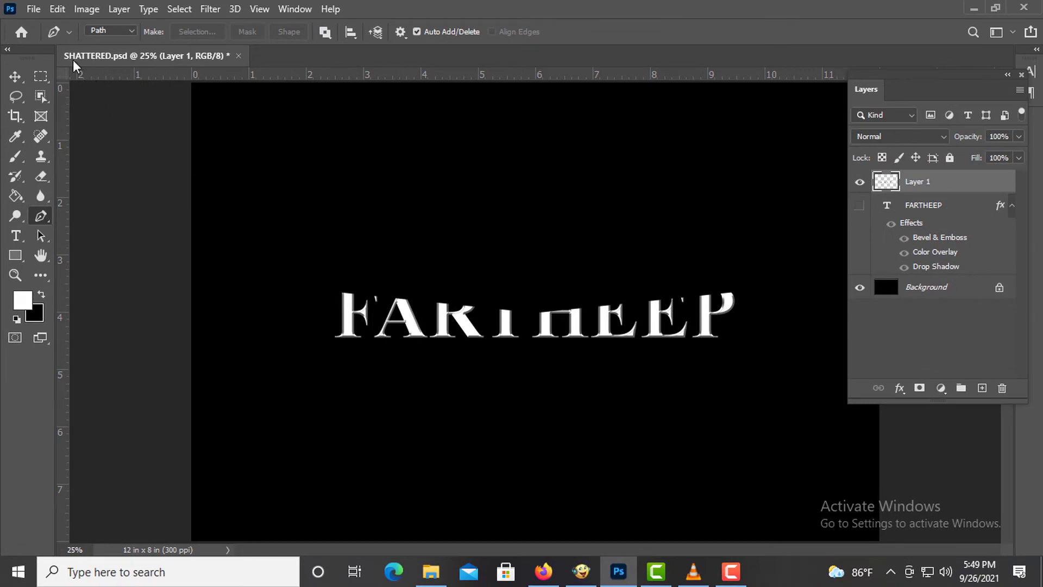
pyautogui.click(57, 9)
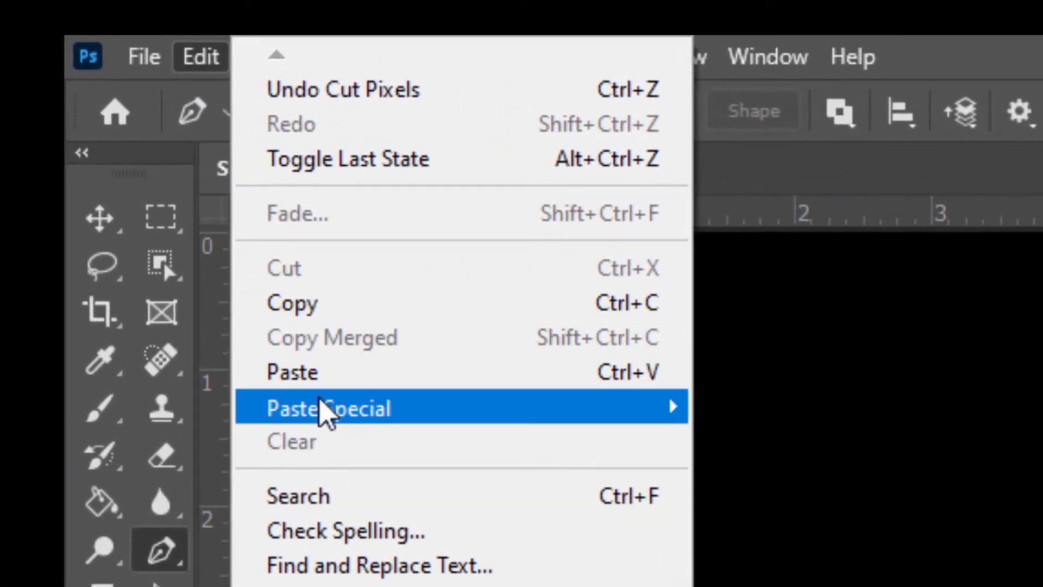
pyautogui.moveTo(384, 412)
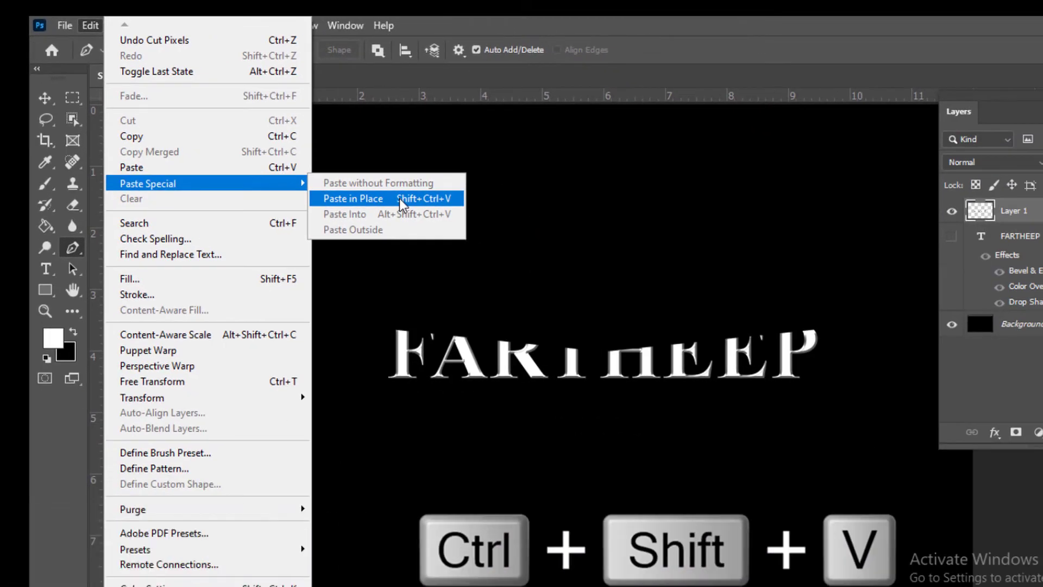
pyautogui.click(399, 198)
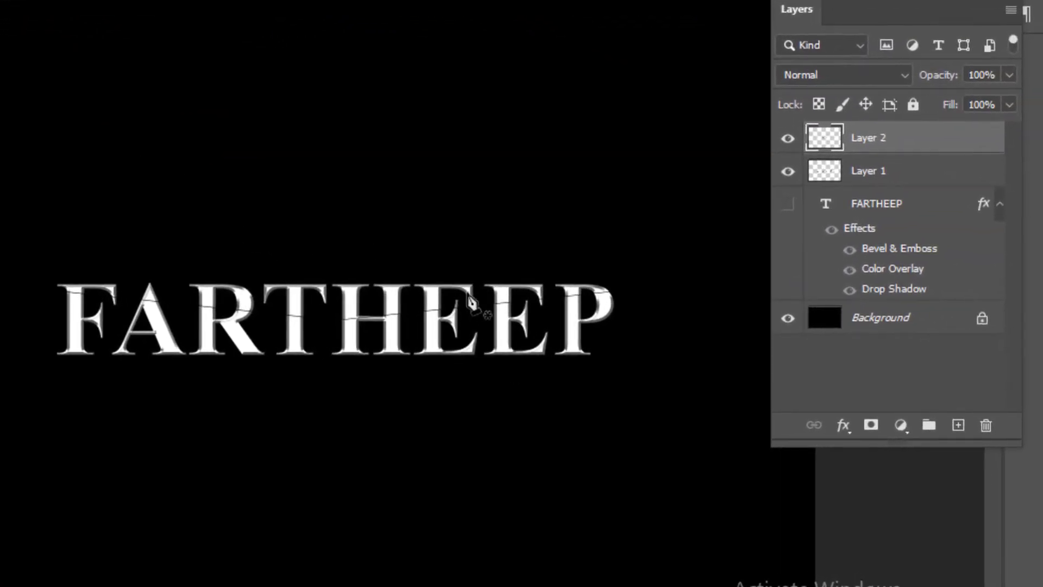
# - Rename the new layer TOP
pyautogui.doubleClick(862, 139)
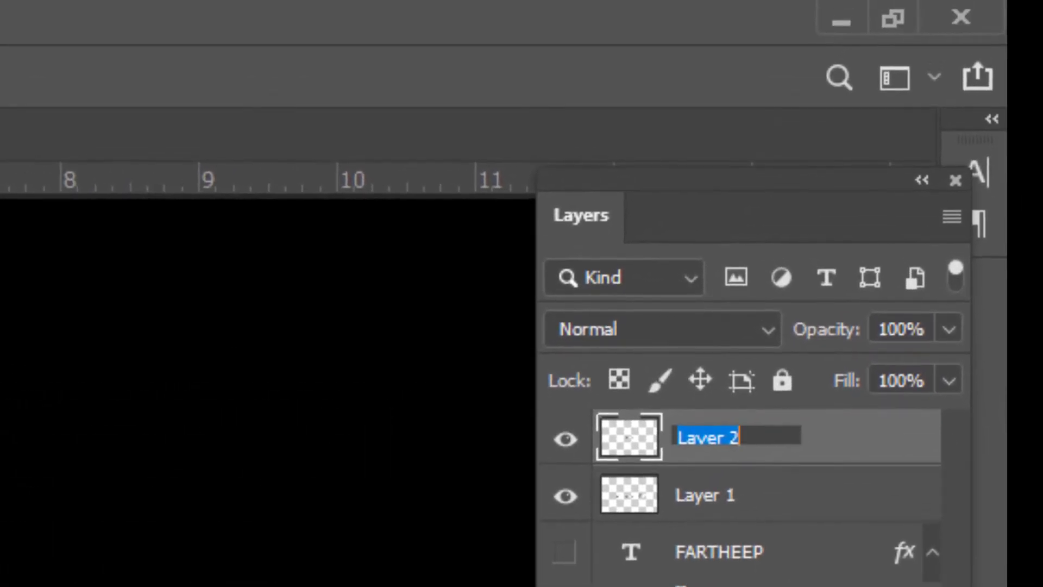
pyautogui.write('TOP')
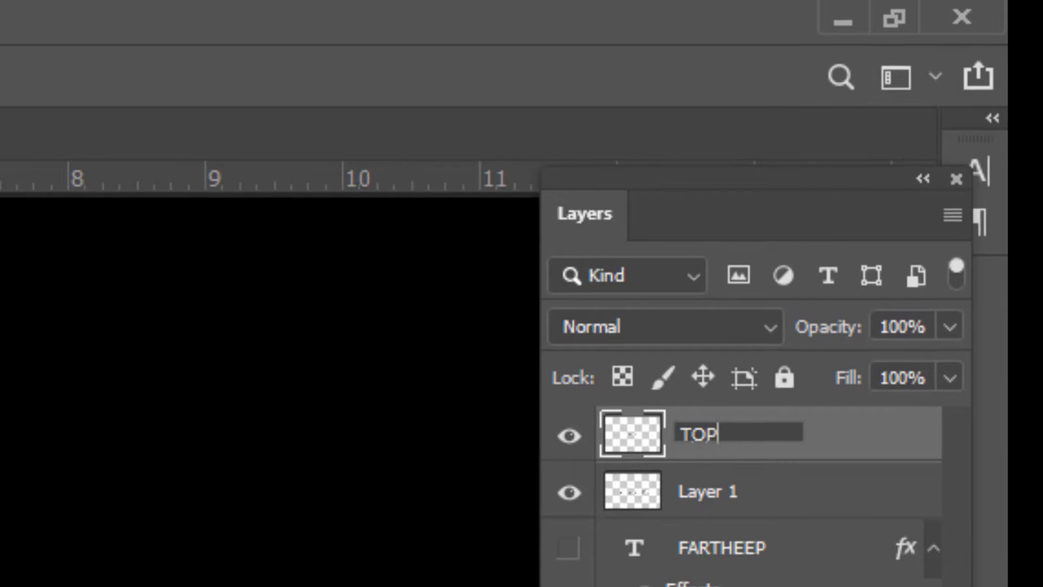
pyautogui.press('Return')
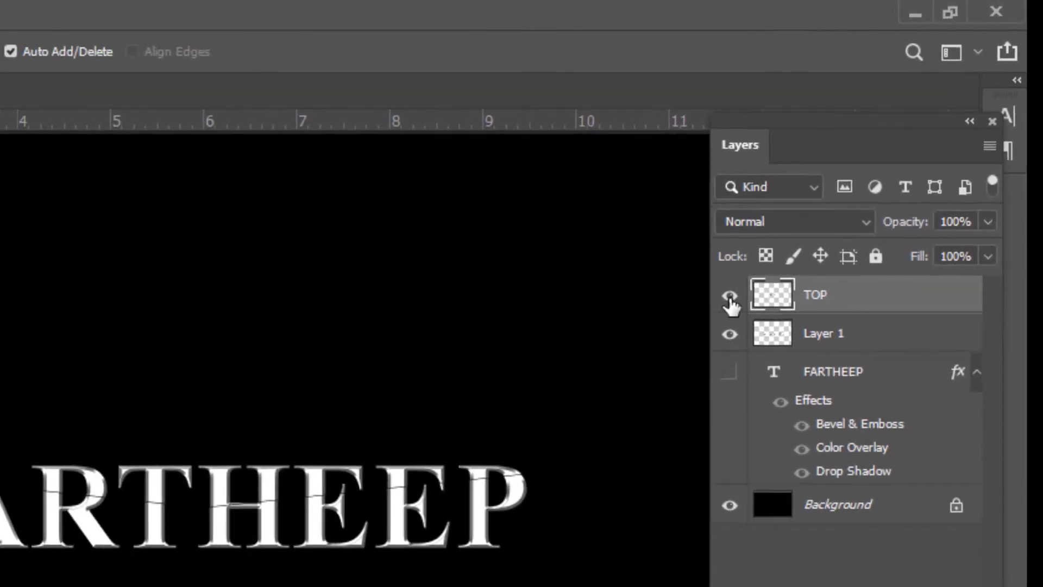
# - Hide the TOP layer and, on Layer 1, draw a closed downward-pointing triangular pen path through the middle of the text
pyautogui.click(730, 296)
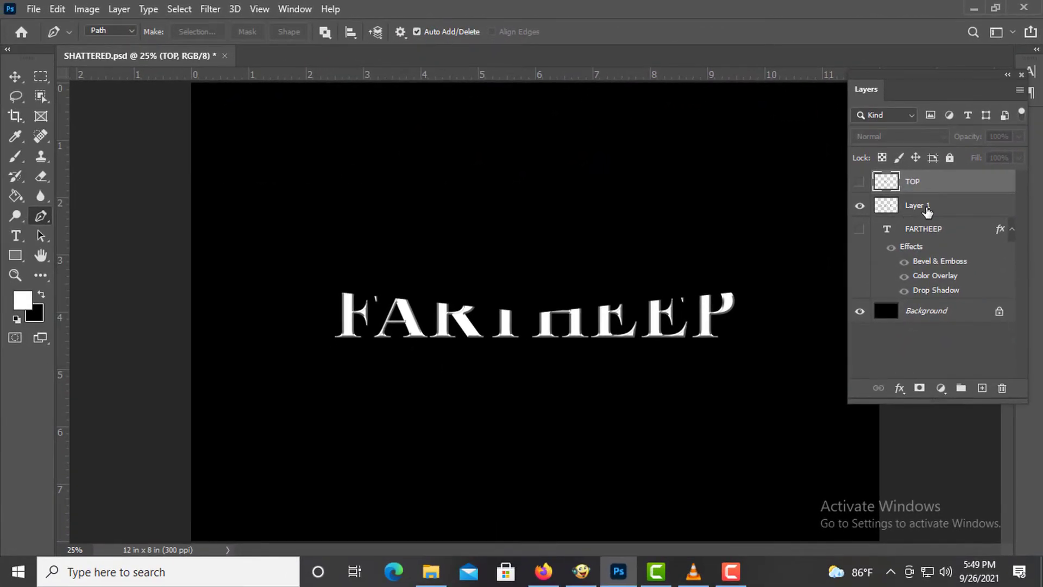
pyautogui.click(927, 211)
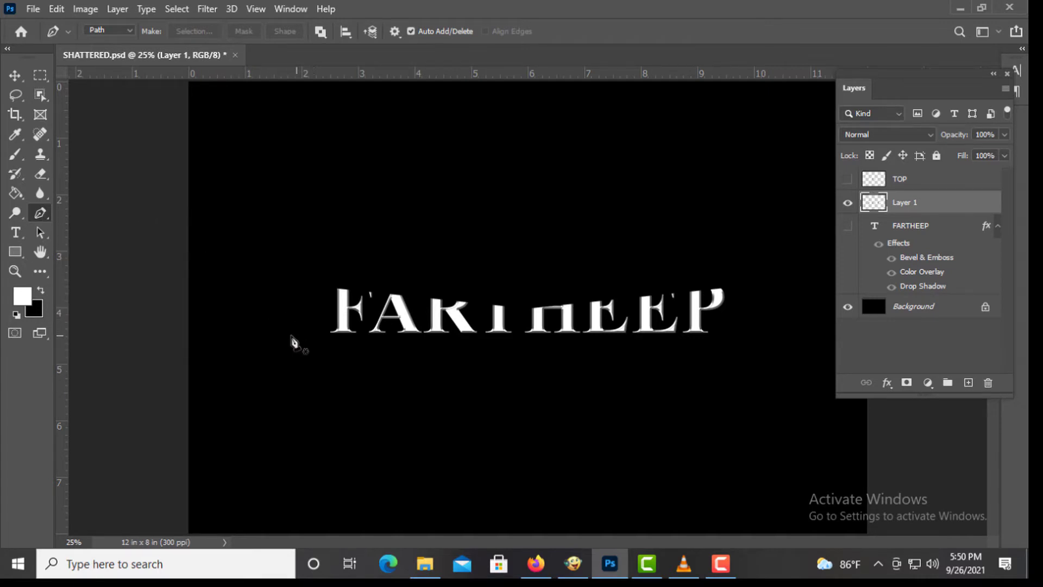
pyautogui.click(273, 330)
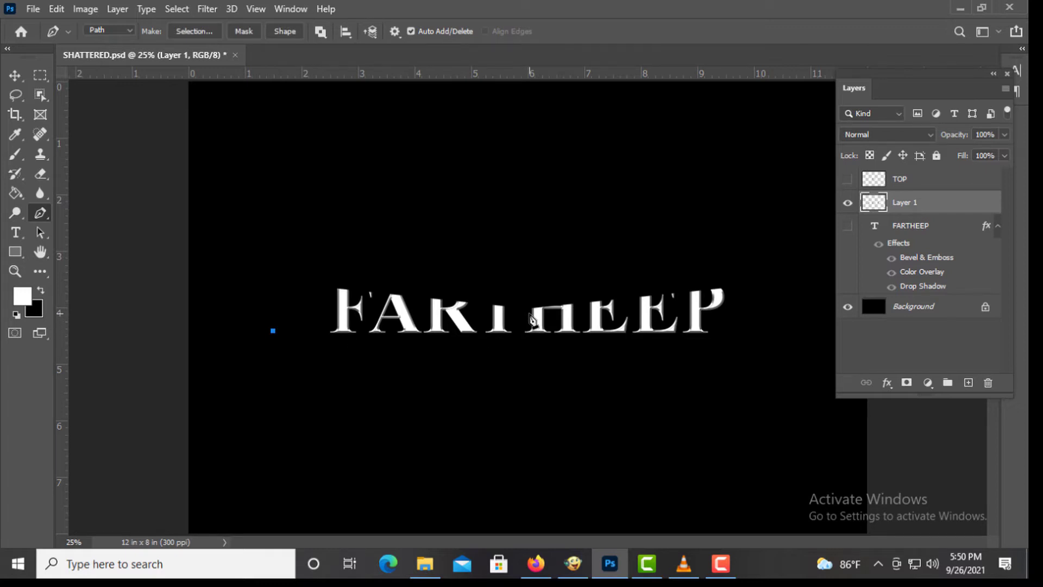
pyautogui.click(529, 314)
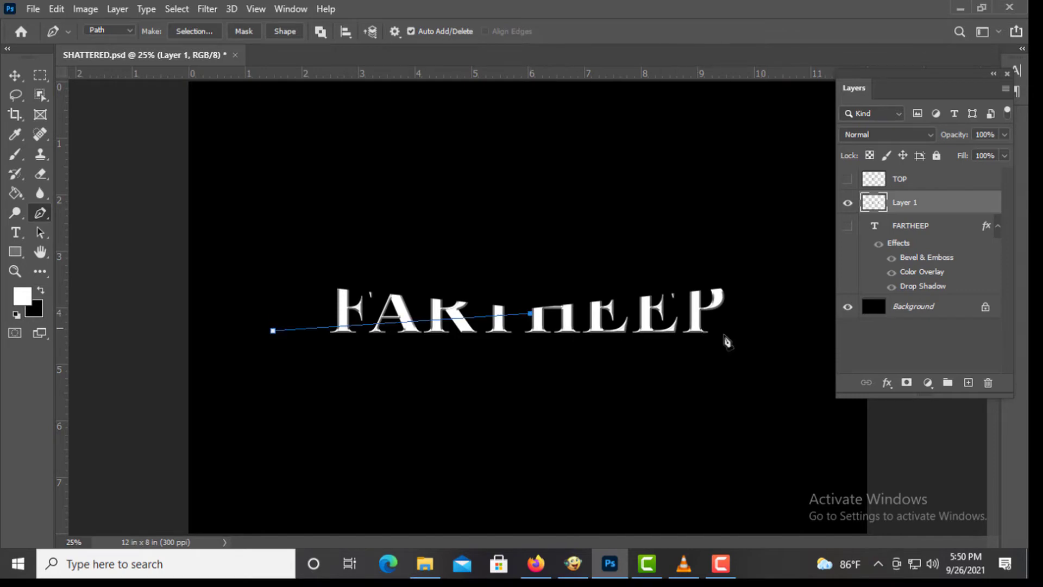
pyautogui.click(778, 330)
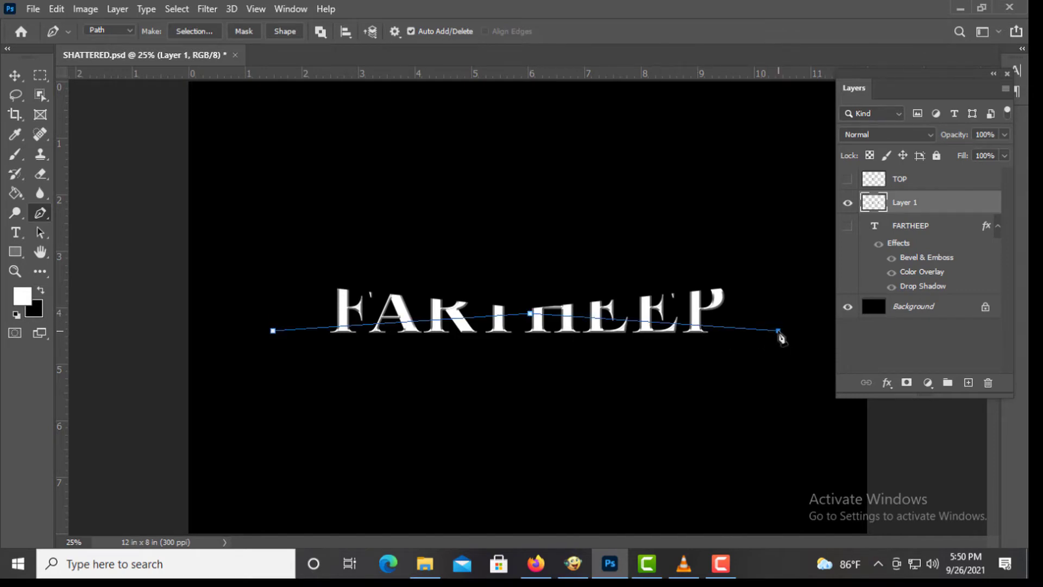
pyautogui.click(508, 437)
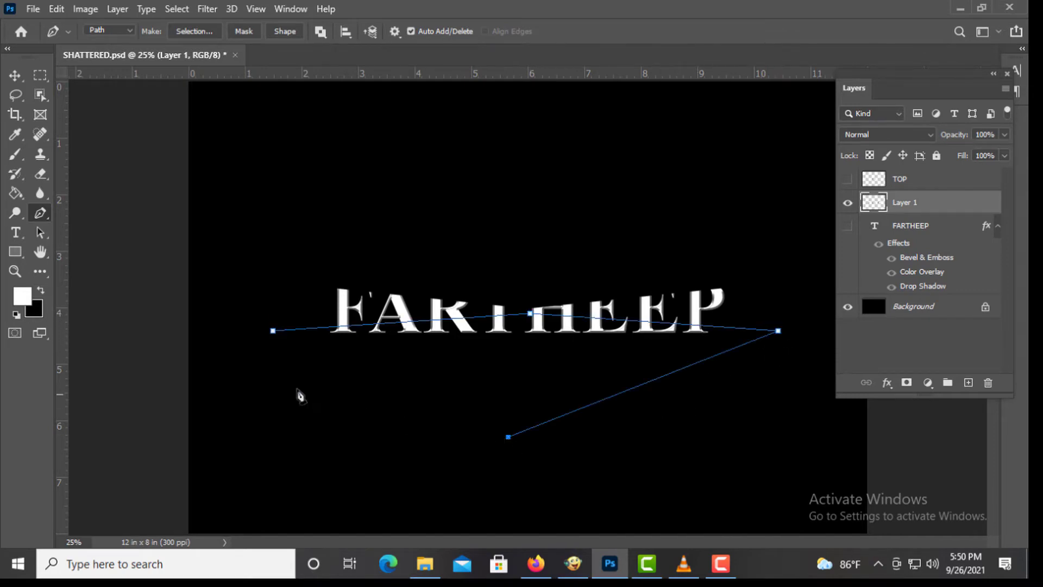
pyautogui.click(272, 332)
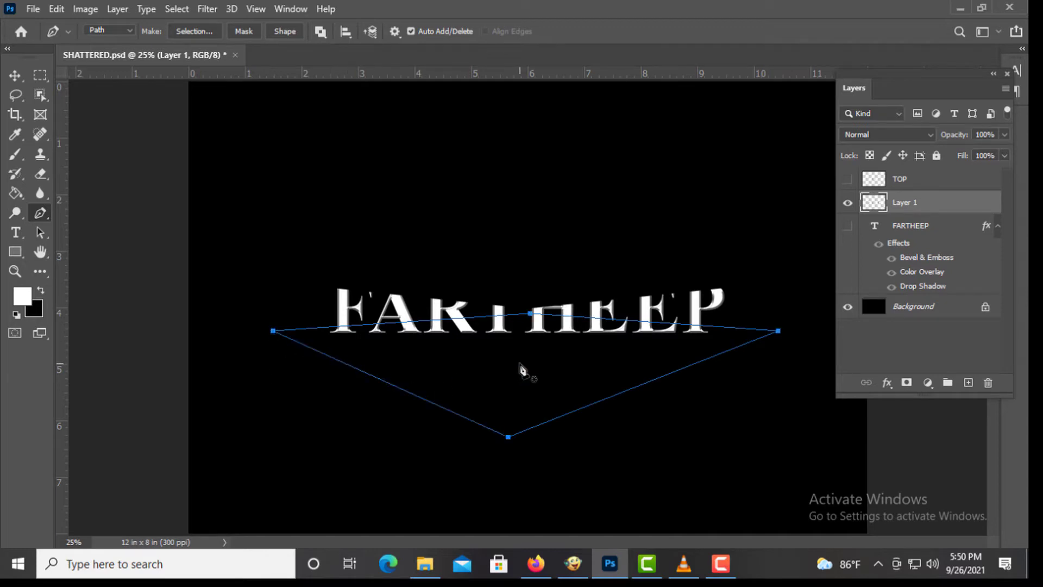
# - Make a selection from the triangular path with a 0 pixel feather radius
pyautogui.rightClick(521, 371)
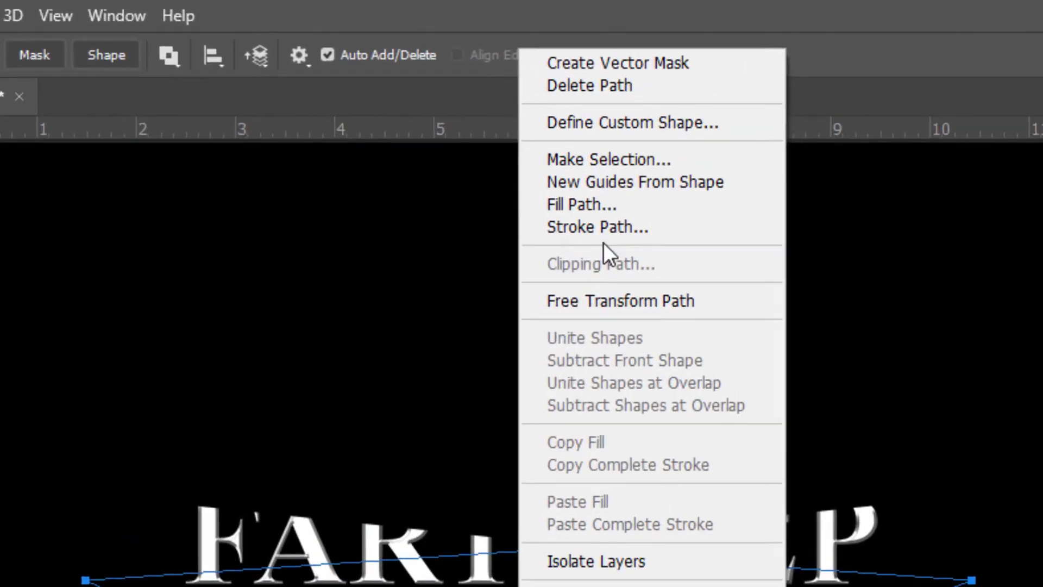
pyautogui.click(640, 178)
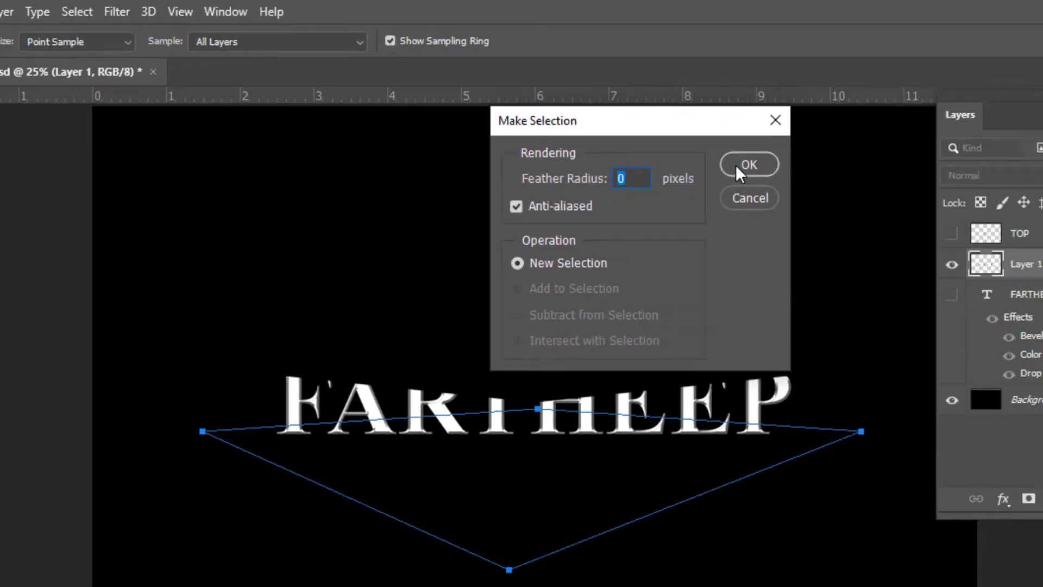
pyautogui.click(827, 242)
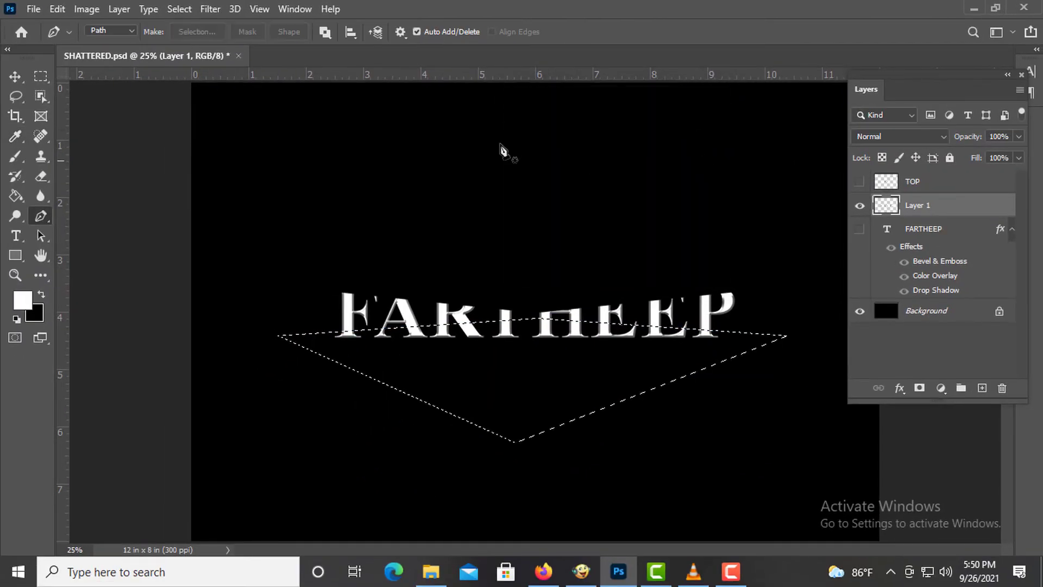
# - Cut the selected lower part of the text and paste it in place as a new layer
pyautogui.click(57, 9)
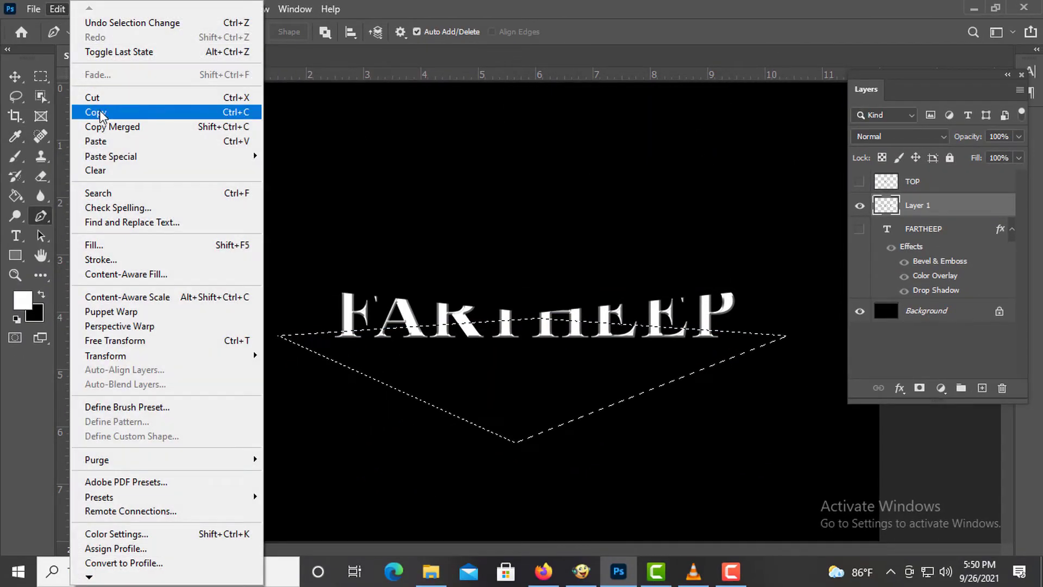
pyautogui.click(185, 100)
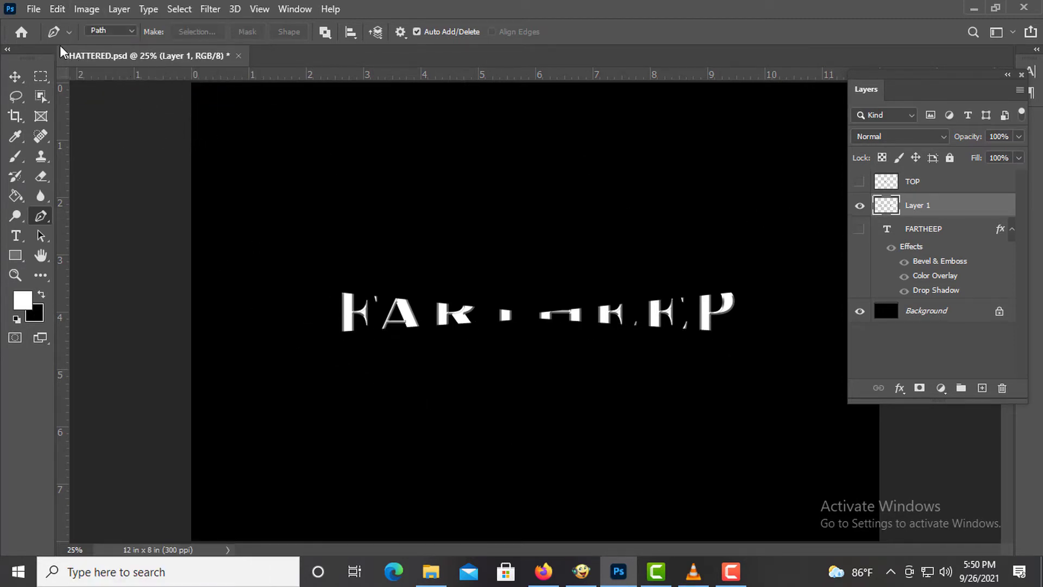
pyautogui.click(58, 10)
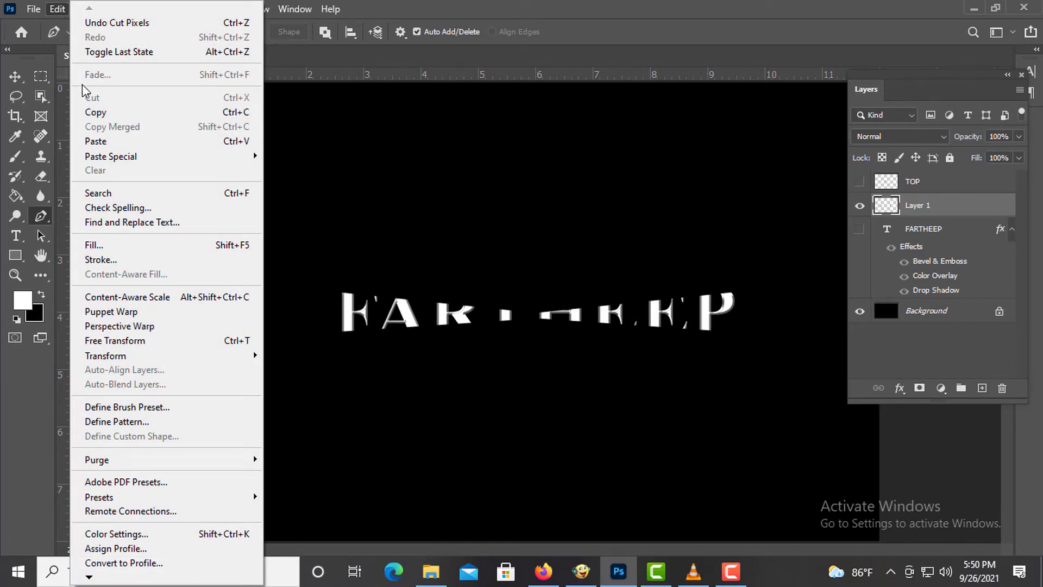
pyautogui.moveTo(116, 156)
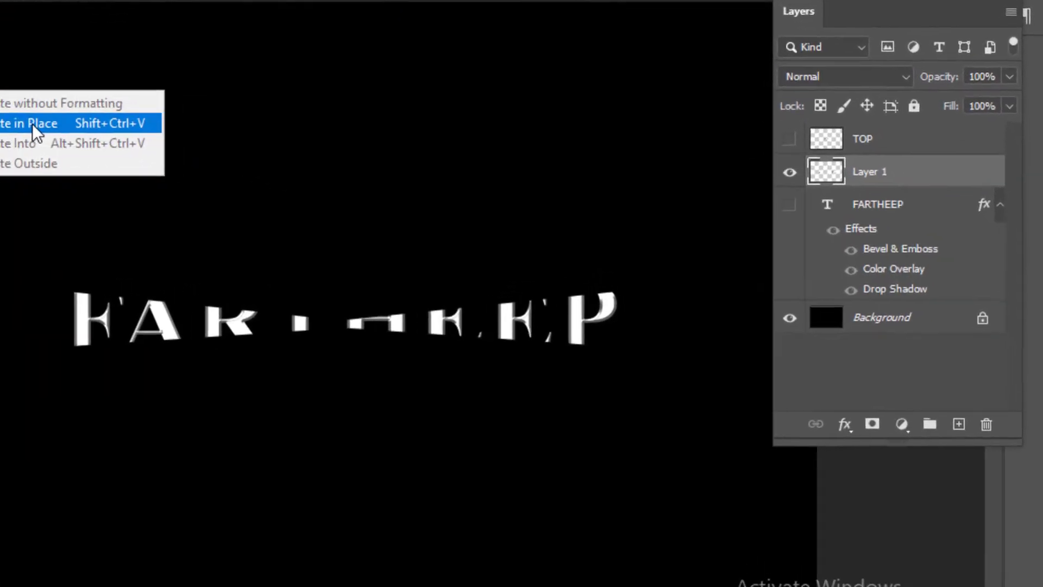
pyautogui.click(33, 124)
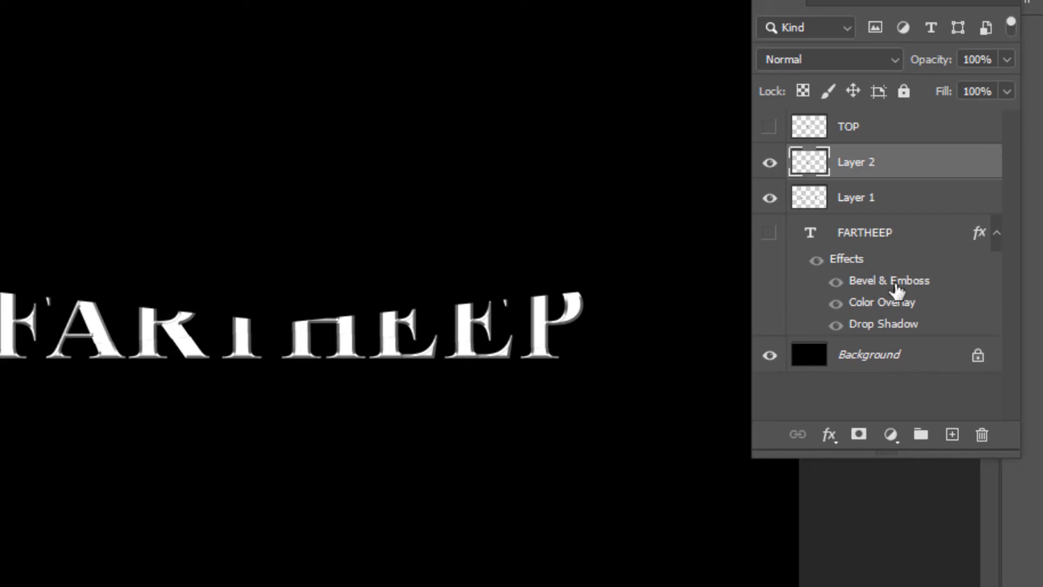
# - Rename the new layer BOTTOM
pyautogui.doubleClick(863, 165)
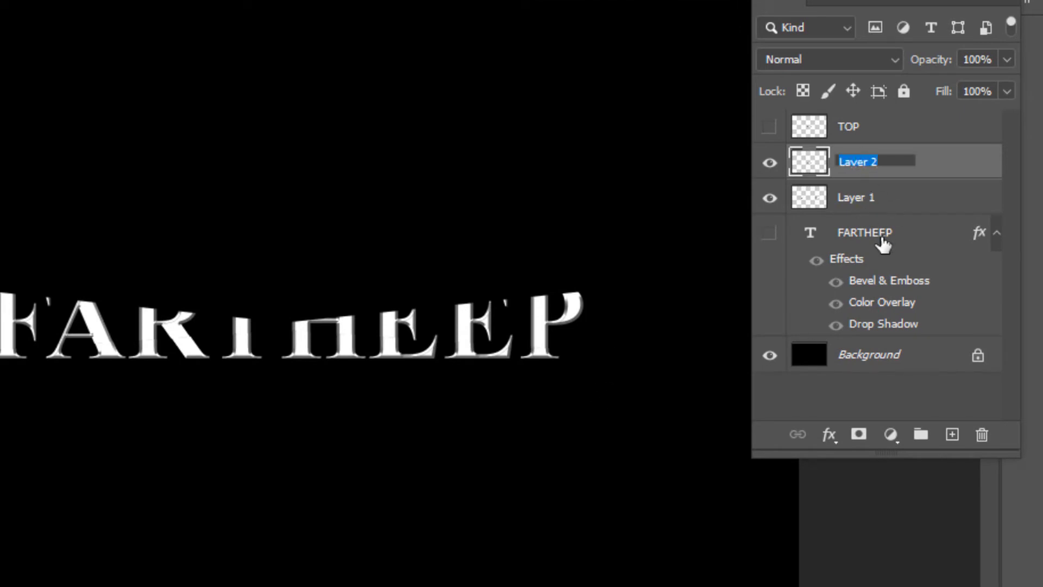
pyautogui.write('BOTTOM')
pyautogui.press('Return')
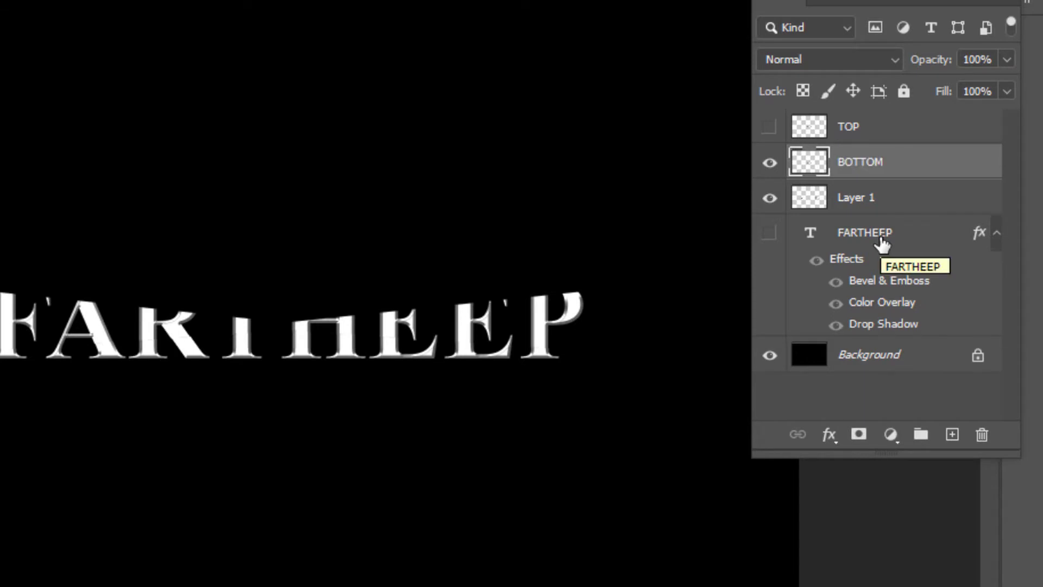
# - Hide the BOTTOM layer and move Layer 1 above BOTTOM in the layer stack
pyautogui.click(769, 162)
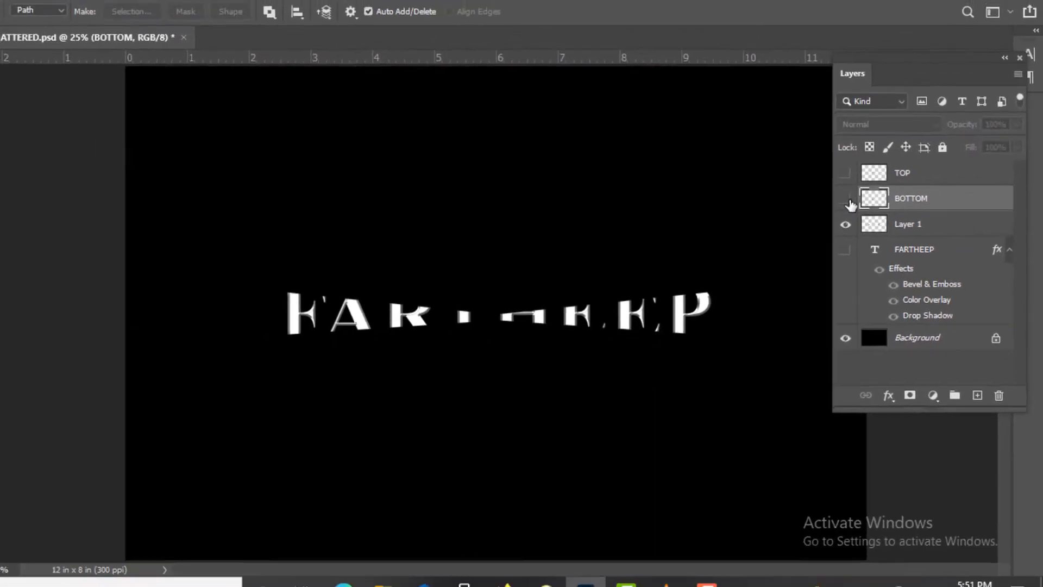
pyautogui.click(808, 180)
pyautogui.click(899, 230)
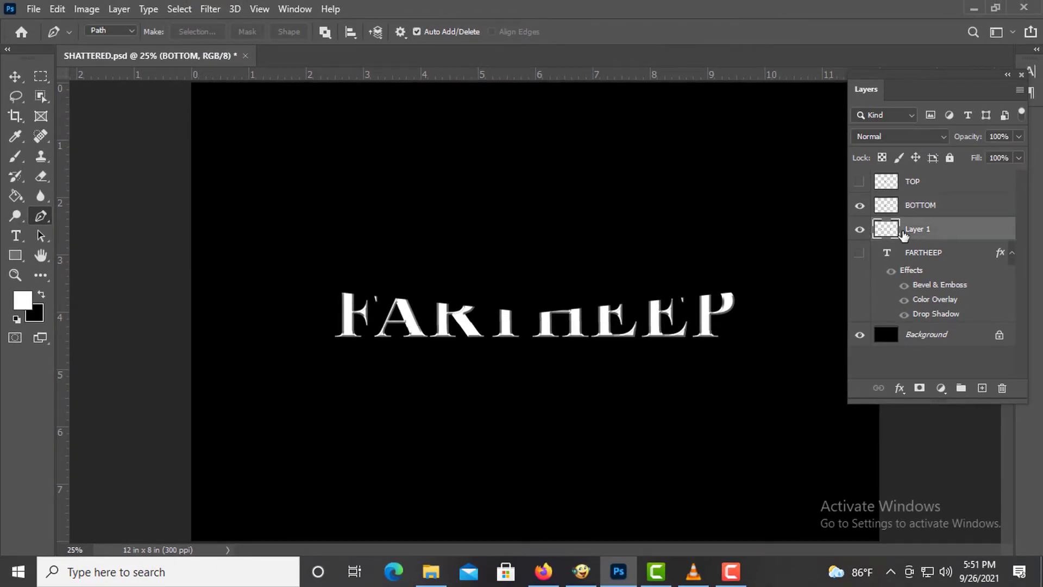
pyautogui.click(859, 231)
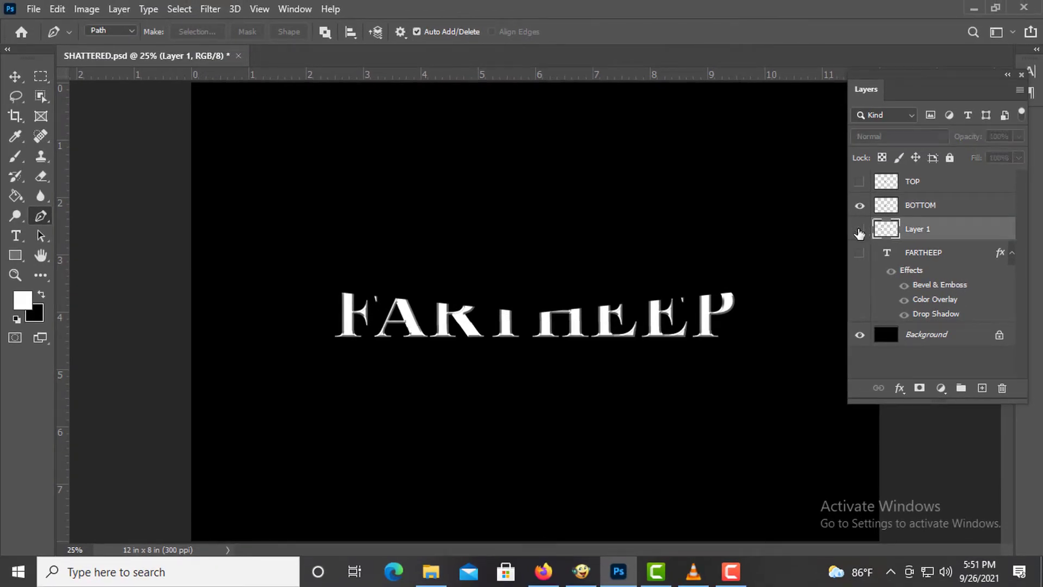
pyautogui.click(859, 231)
pyautogui.moveTo(912, 227); pyautogui.dragTo(910, 216)
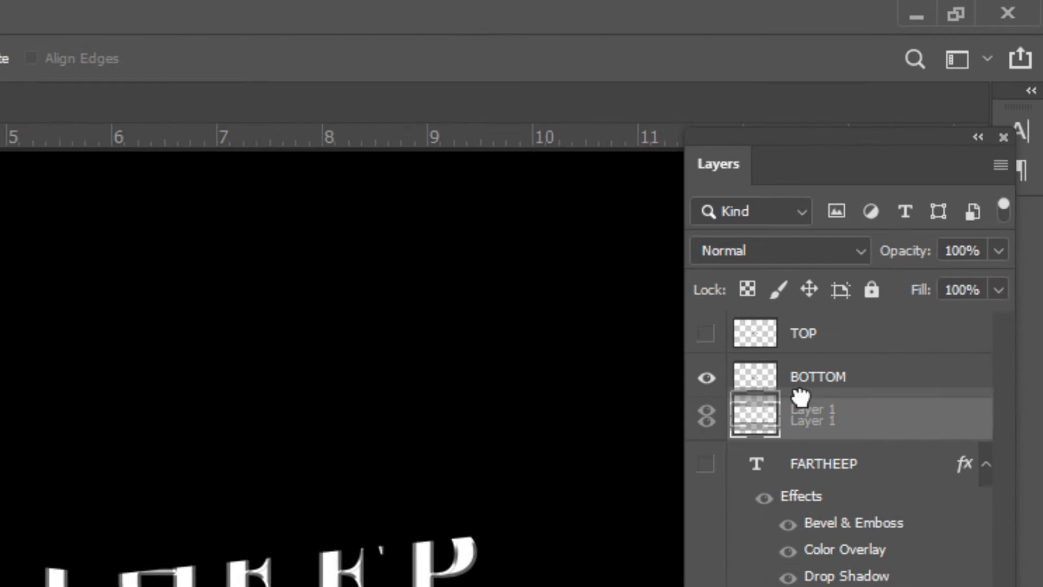
pyautogui.moveTo(800, 397); pyautogui.dragTo(788, 375)
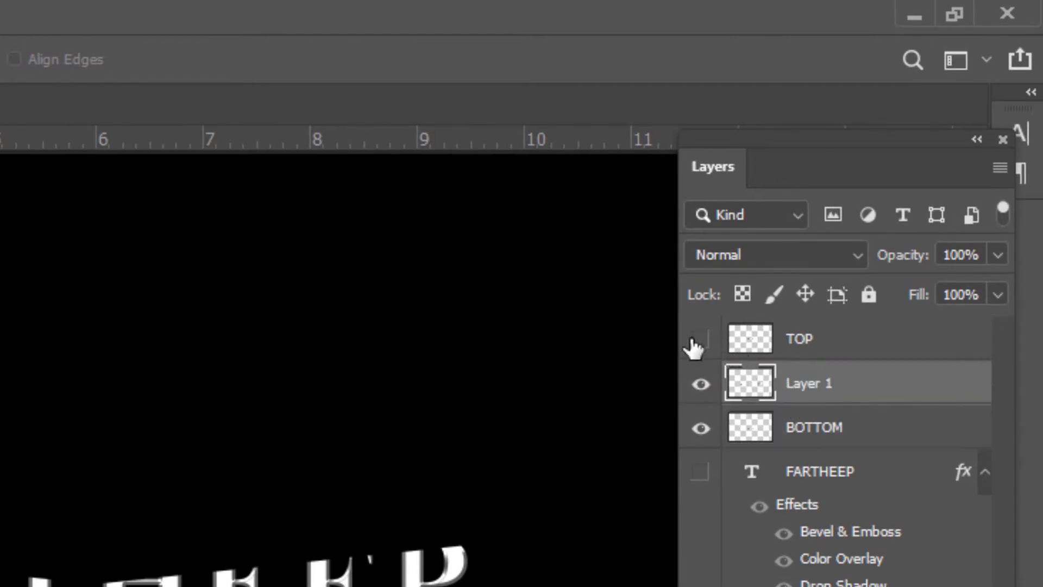
# - Show the TOP layer and rename Layer 1 as MIDDLE
pyautogui.click(700, 340)
pyautogui.doubleClick(798, 389)
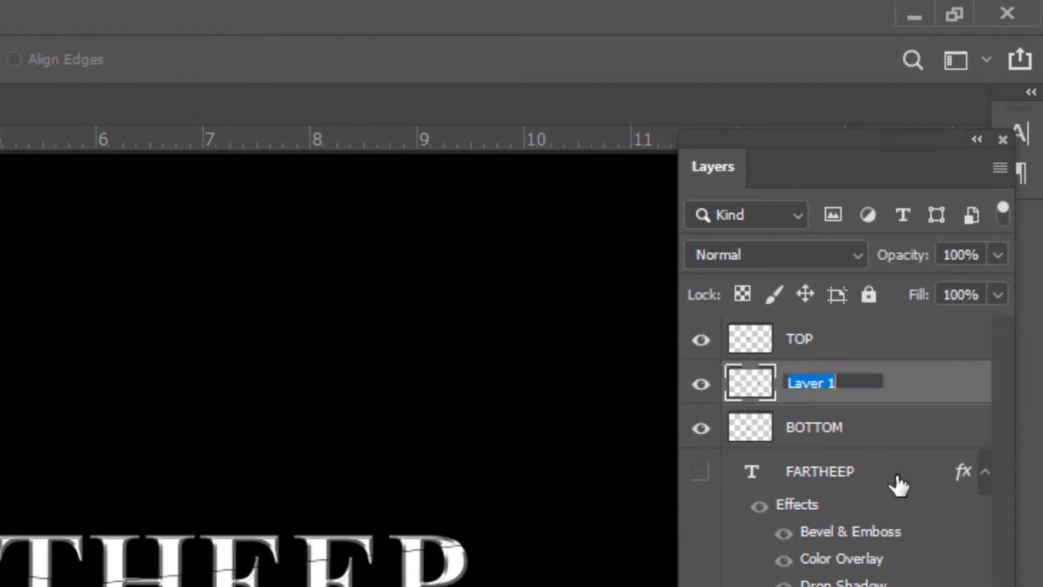
pyautogui.write('m')
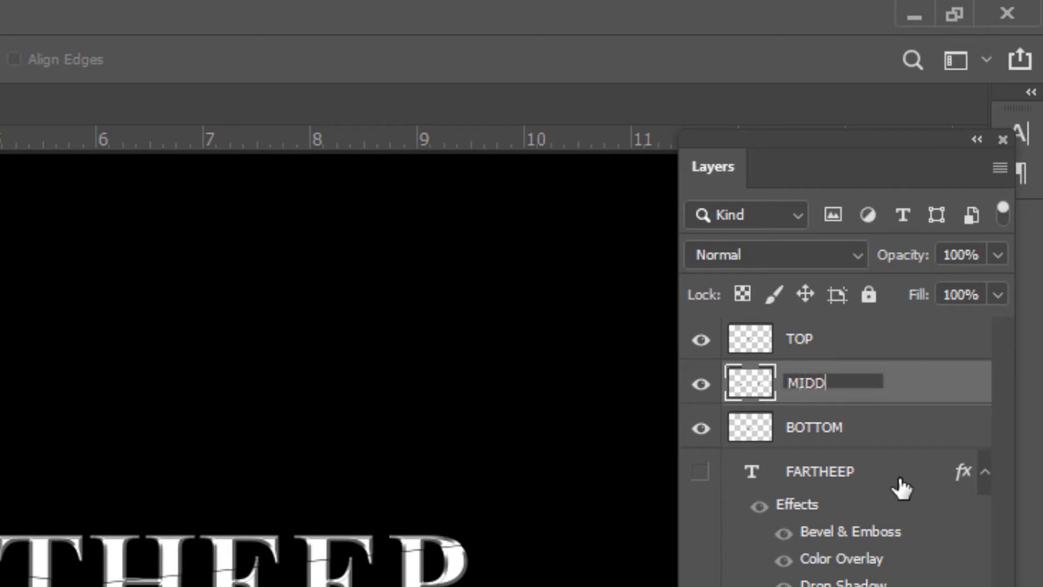
pyautogui.write('IDDLE')
pyautogui.press('Return')
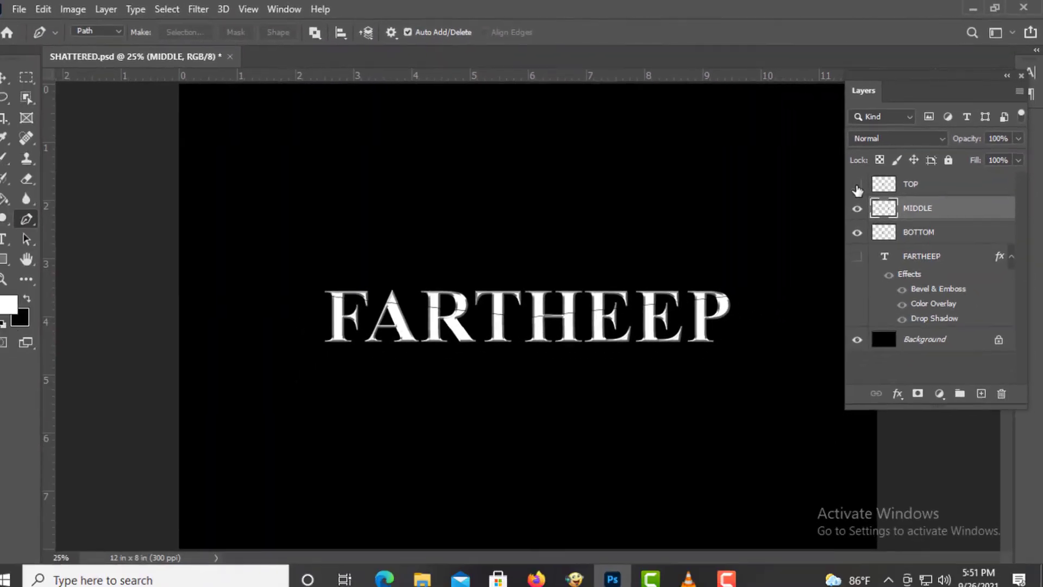
# - Toggle the visibility of the MIDDLE, BOTTOM and TOP layers to inspect each text piece
pyautogui.click(767, 276)
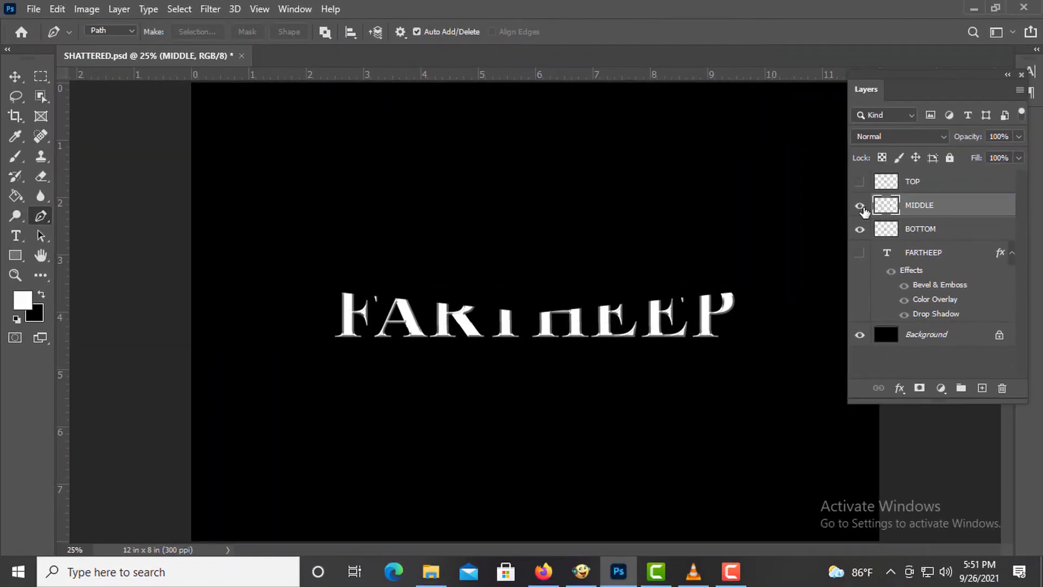
pyautogui.click(861, 206)
pyautogui.click(860, 206)
pyautogui.click(859, 231)
pyautogui.click(858, 207)
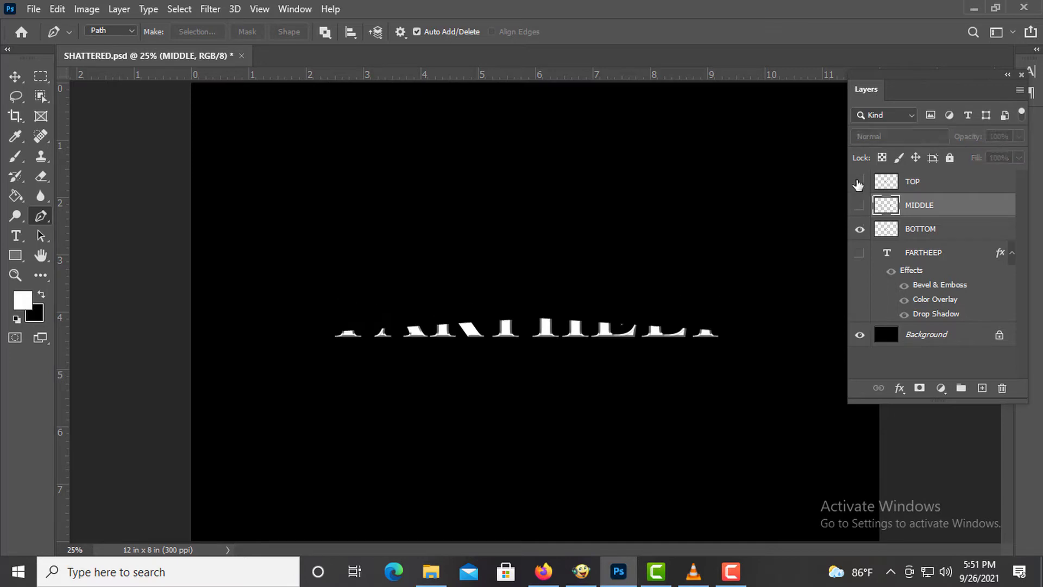
pyautogui.click(859, 182)
pyautogui.click(860, 204)
# - Select the TOP layer and nudge it up three pixels with the Move tool
pyautogui.click(926, 187)
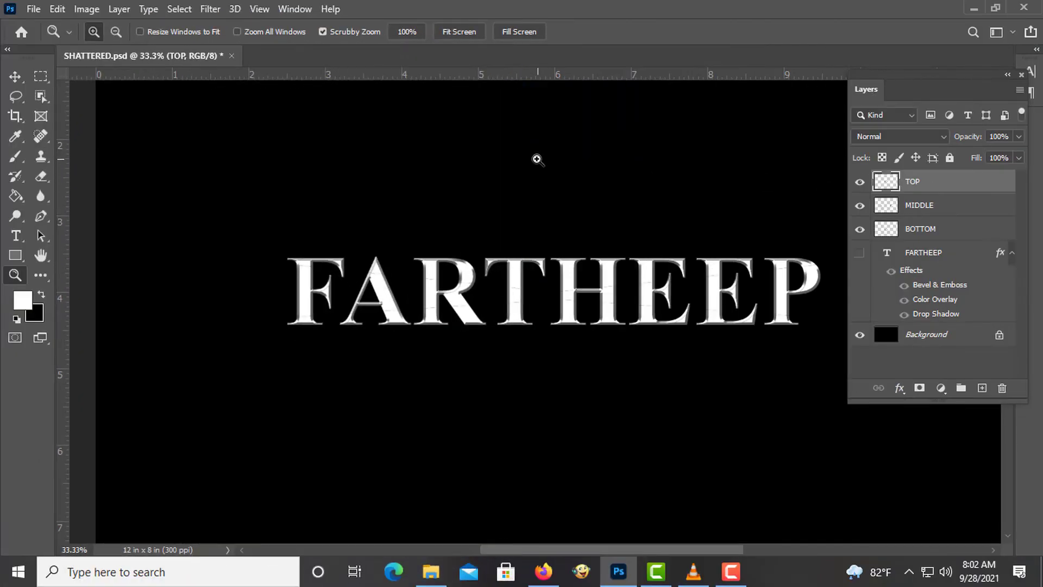
pyautogui.click(18, 79)
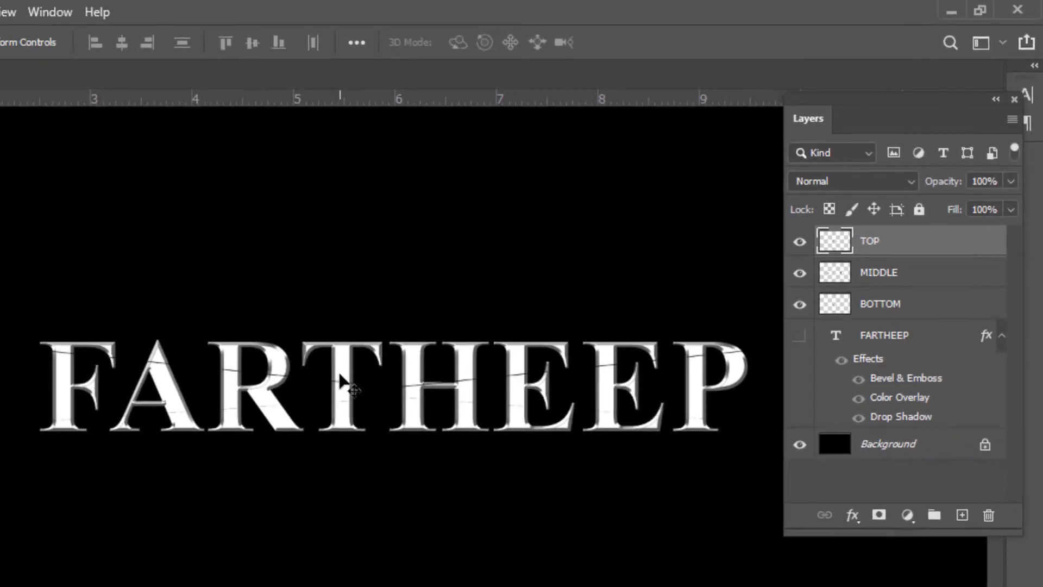
pyautogui.press('Up')
pyautogui.press('Up')
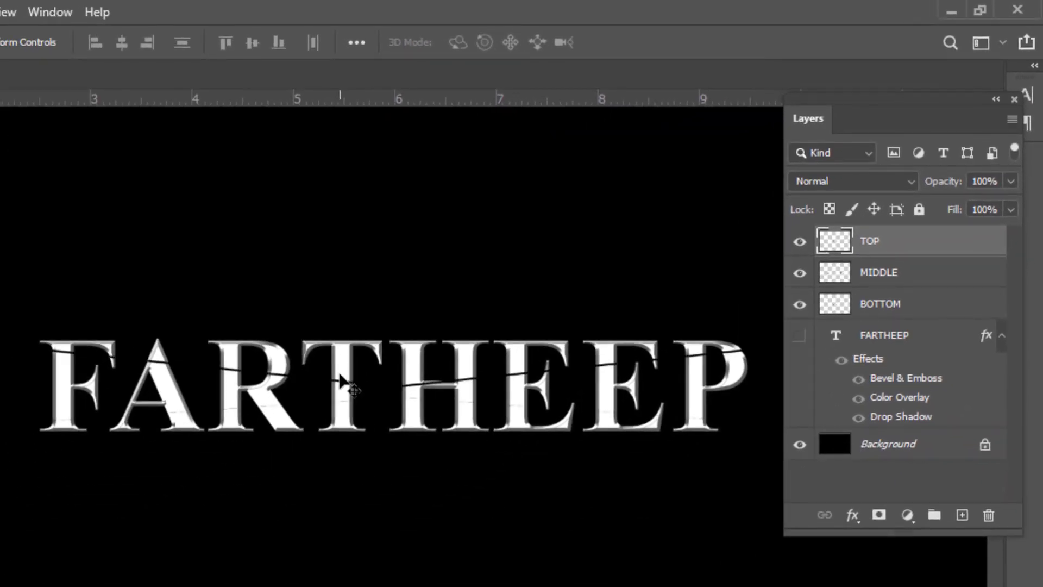
pyautogui.press('Up')
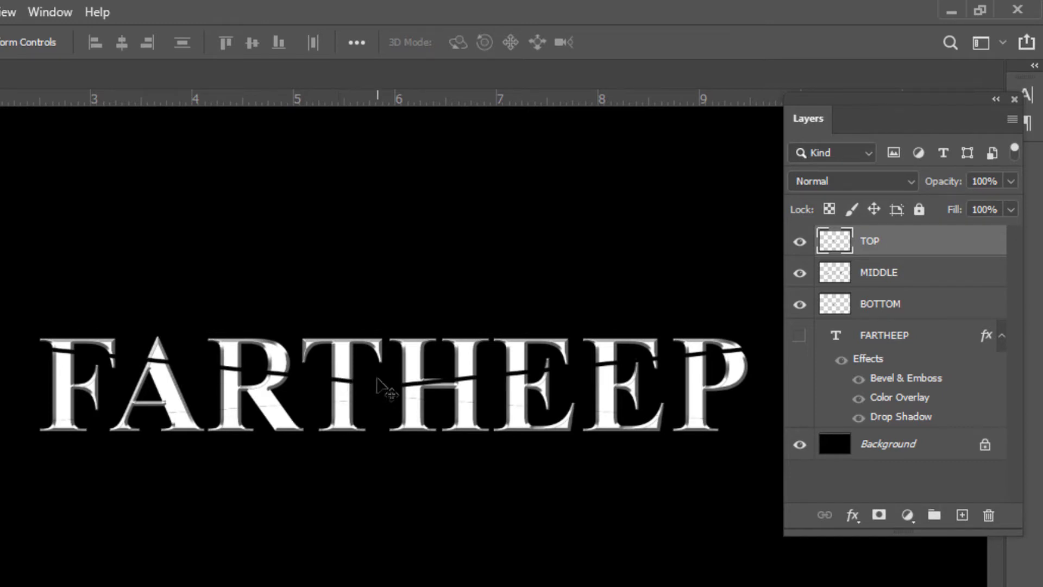
# - Select the BOTTOM layer and nudge it down three pixels
pyautogui.click(878, 306)
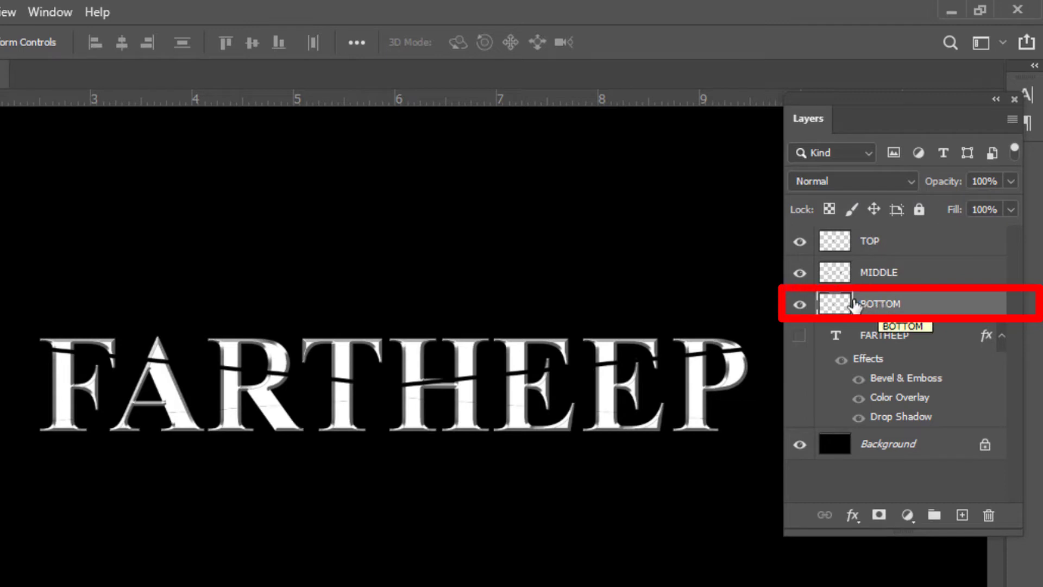
pyautogui.press('Down')
pyautogui.press('Down')
pyautogui.press('Down')
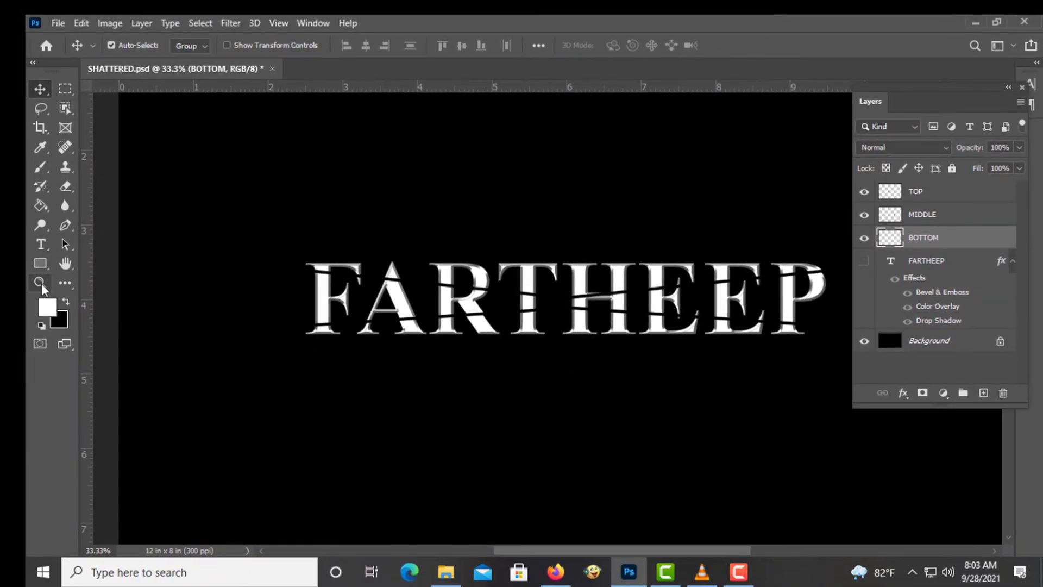
# - On the MIDDLE layer, lasso a fragment of the R and nudge it six pixels left
pyautogui.click(40, 282)
pyautogui.click(723, 332)
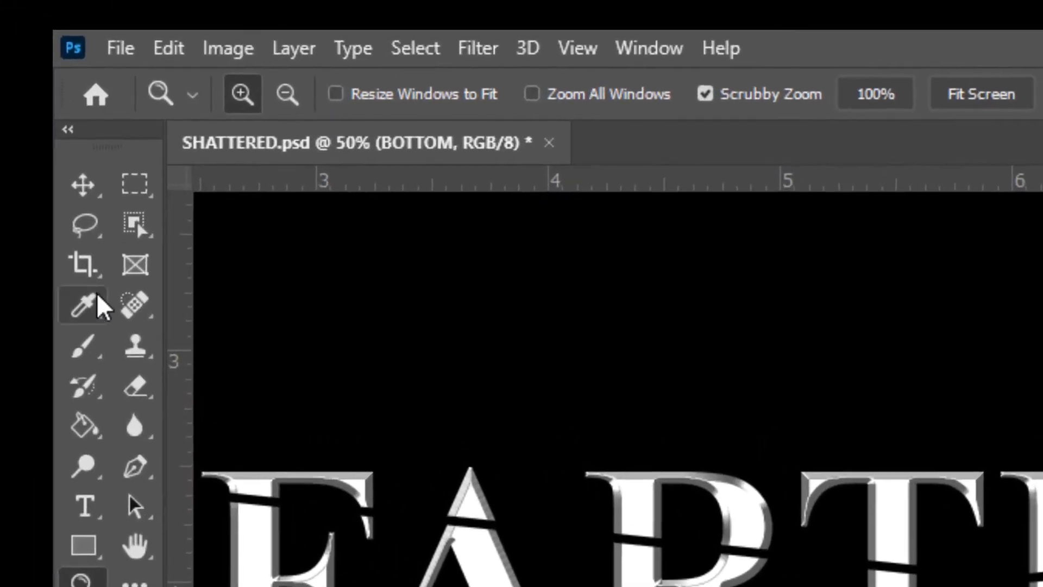
pyautogui.click(94, 231)
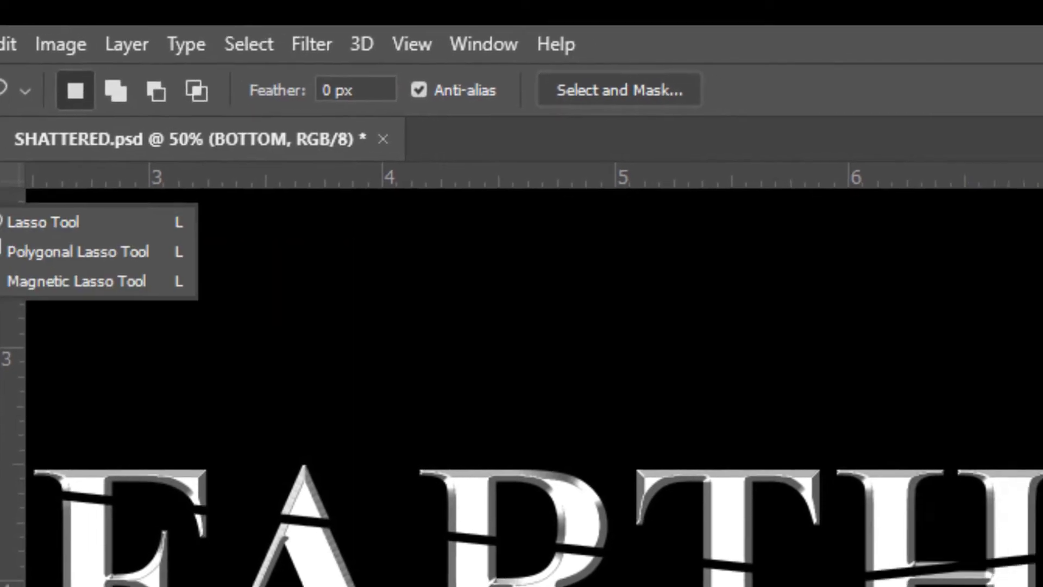
pyautogui.click(736, 417)
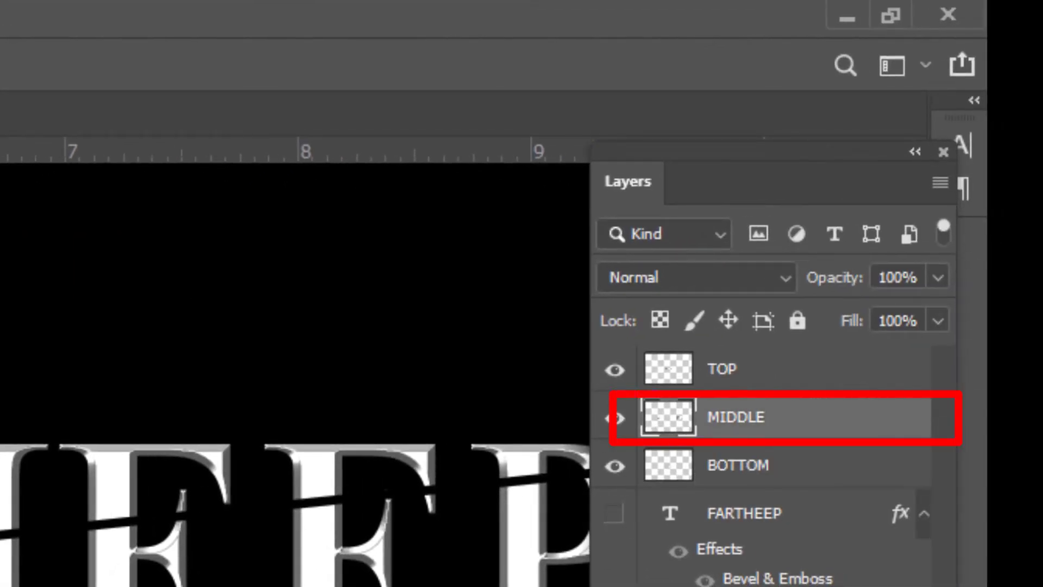
pyautogui.moveTo(336, 322)
pyautogui.mouseDown()
pyautogui.moveTo(335, 282)
pyautogui.moveTo(436, 249)
pyautogui.moveTo(444, 262)
pyautogui.moveTo(429, 287)
pyautogui.mouseUp()
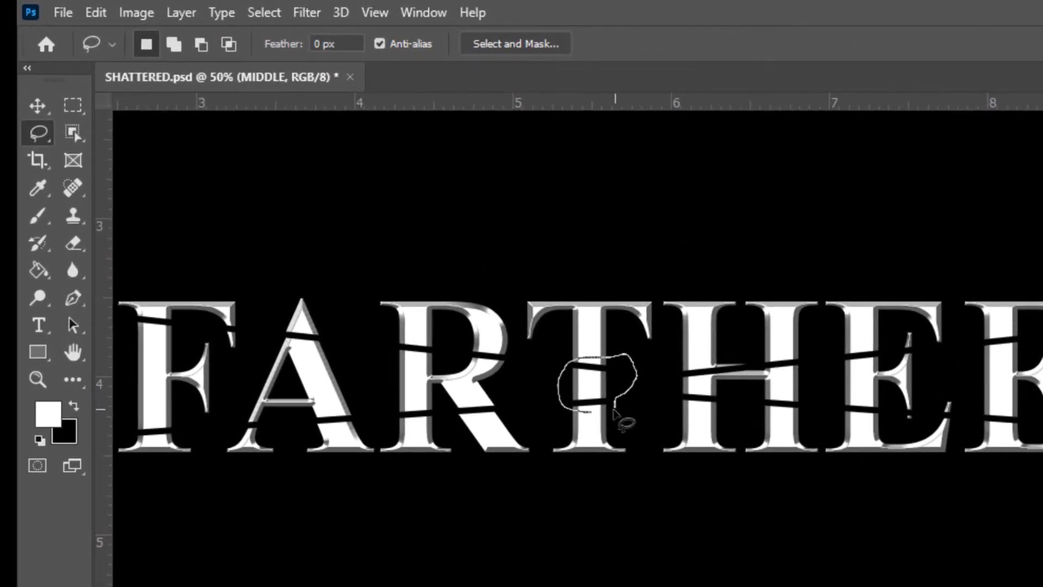
pyautogui.moveTo(614, 414); pyautogui.dragTo(619, 421)
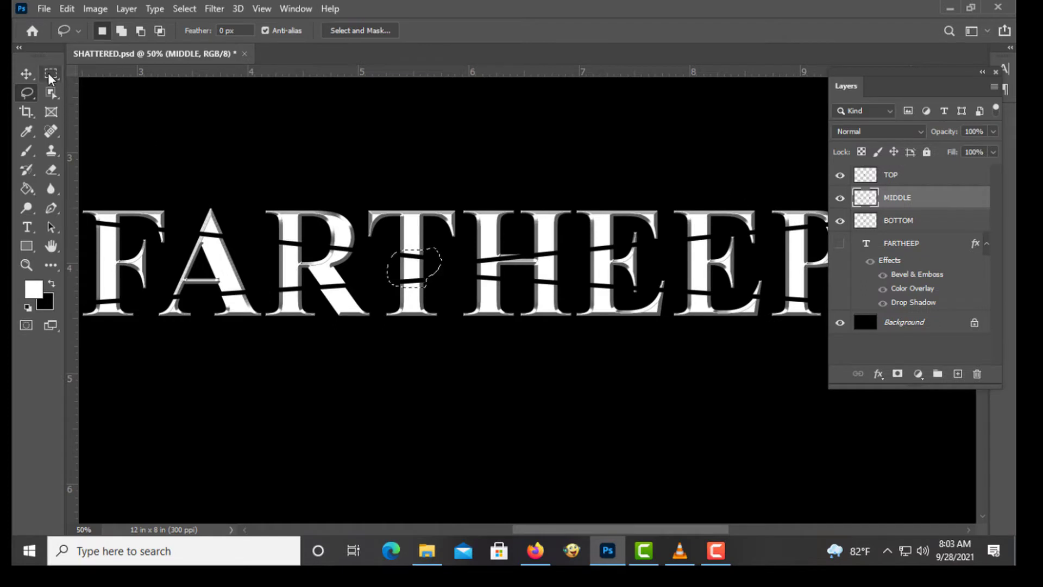
pyautogui.moveTo(29, 70); pyautogui.dragTo(69, 81)
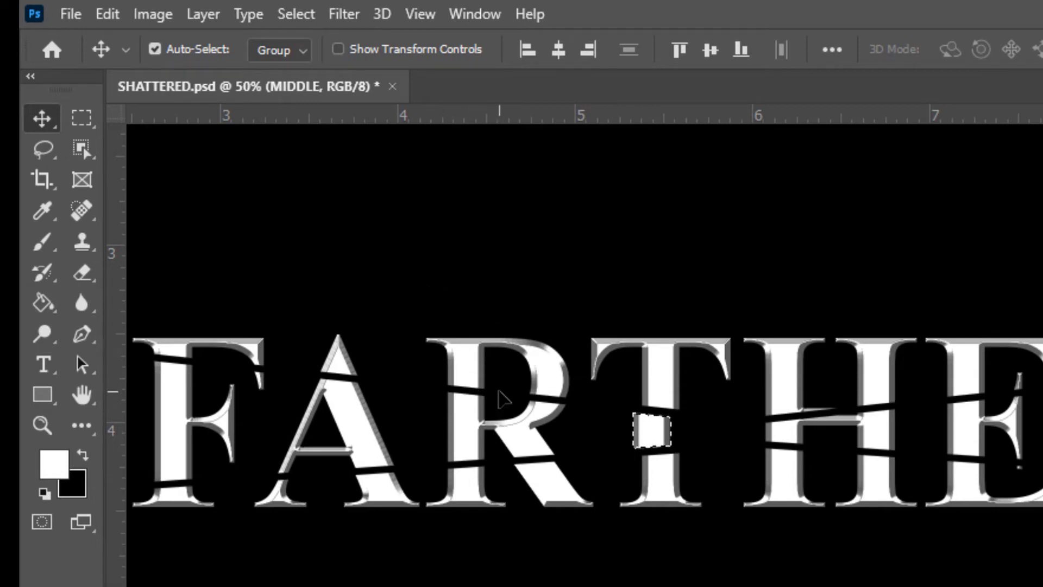
pyautogui.press('l')
pyautogui.moveTo(485, 479)
pyautogui.mouseDown()
pyautogui.moveTo(429, 466)
pyautogui.moveTo(438, 385)
pyautogui.moveTo(509, 379)
pyautogui.moveTo(563, 394)
pyautogui.moveTo(569, 457)
pyautogui.moveTo(551, 475)
pyautogui.moveTo(484, 480)
pyautogui.mouseUp()
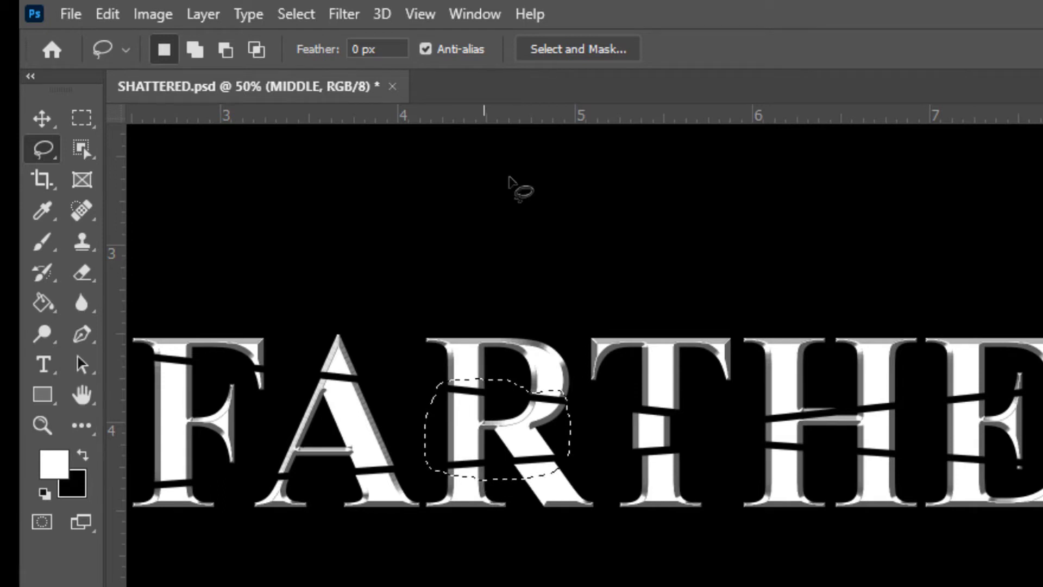
pyautogui.click(34, 120)
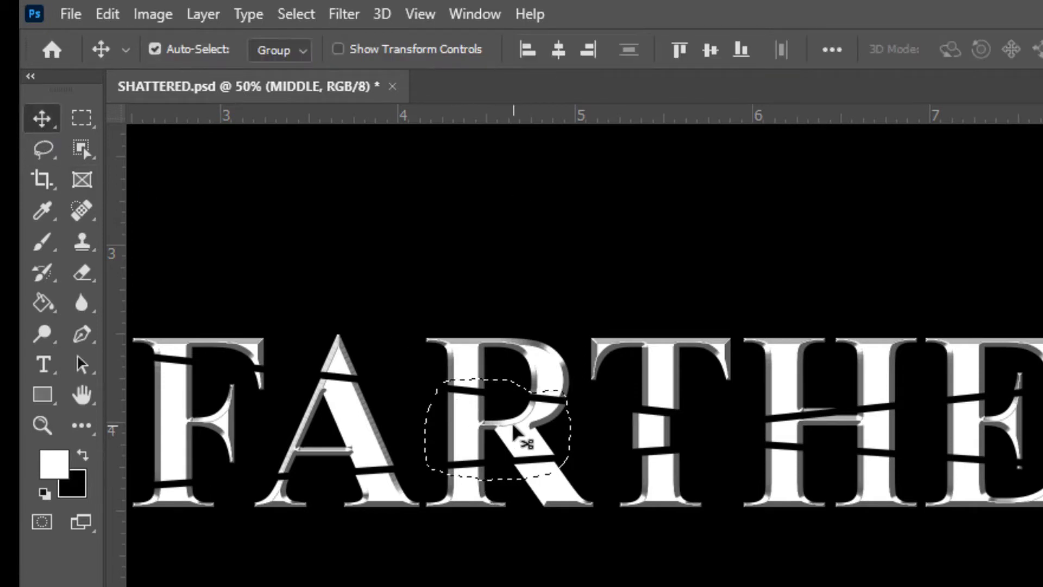
pyautogui.press('Left')
pyautogui.press('Left')
pyautogui.press('Left')
pyautogui.press('Left')
pyautogui.press('Left')
pyautogui.press('Left')
pyautogui.press('Left')
pyautogui.press('Left')
pyautogui.press('Left')
pyautogui.press('Left')
pyautogui.press('Left')
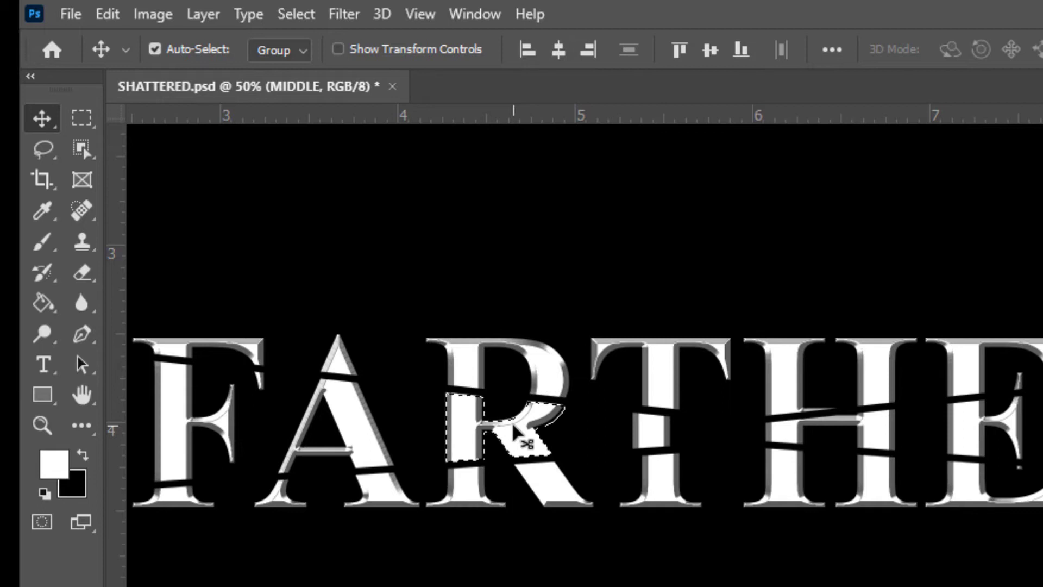
pyautogui.press('Left')
pyautogui.press('Left')
pyautogui.press('Left')
pyautogui.press('Left')
pyautogui.press('Left')
pyautogui.press('Left')
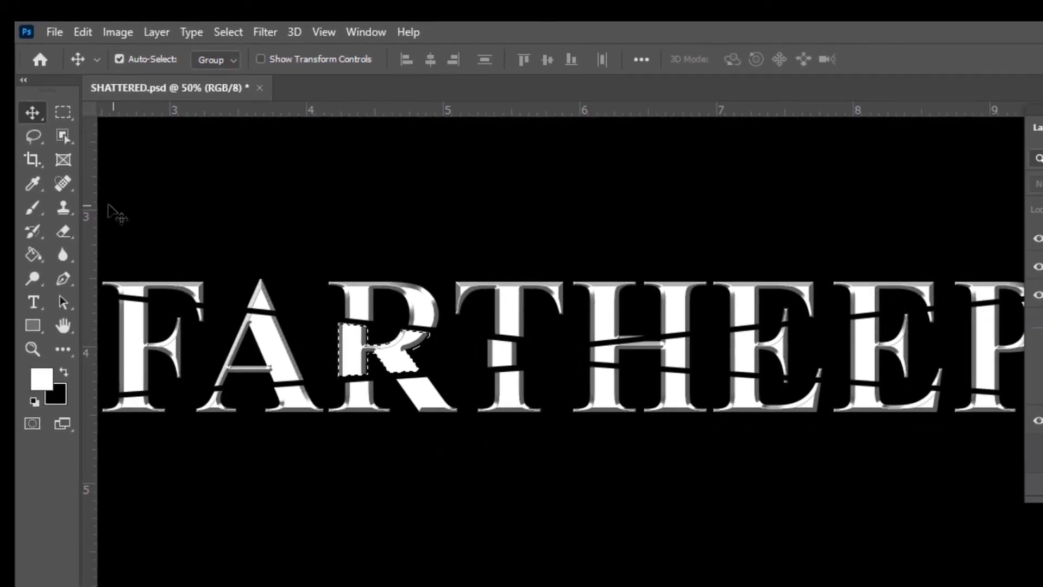
# - Lasso a fragment of the A on the MIDDLE layer and drag it slightly down and left
pyautogui.click(34, 135)
pyautogui.moveTo(264, 404)
pyautogui.mouseDown()
pyautogui.moveTo(212, 398)
pyautogui.moveTo(262, 402)
pyautogui.moveTo(283, 370)
pyautogui.mouseUp()
pyautogui.click(33, 113)
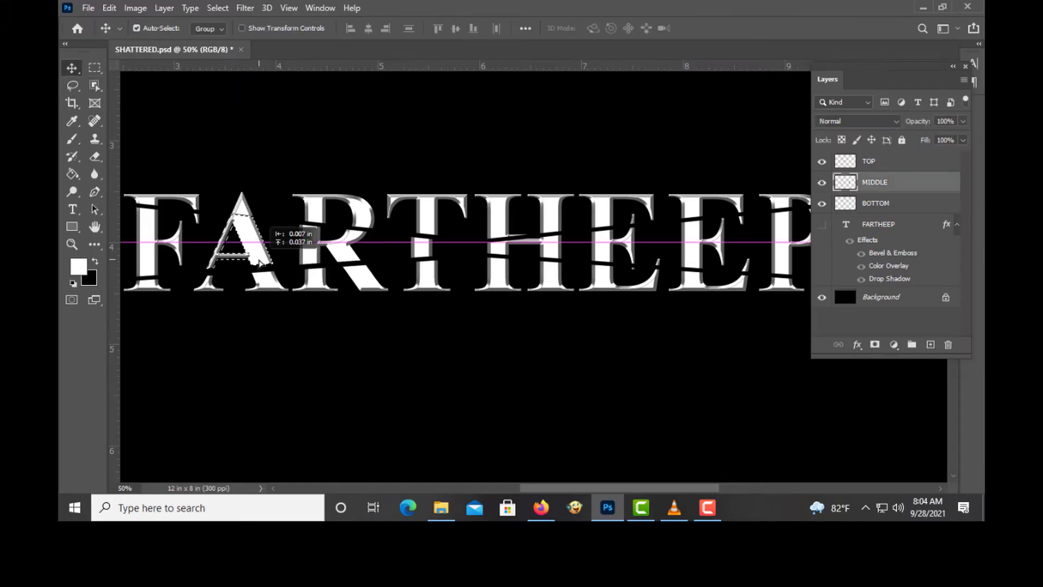
pyautogui.moveTo(259, 263); pyautogui.dragTo(256, 267)
pyautogui.press('space')
pyautogui.moveTo(361, 357); pyautogui.dragTo(449, 343)
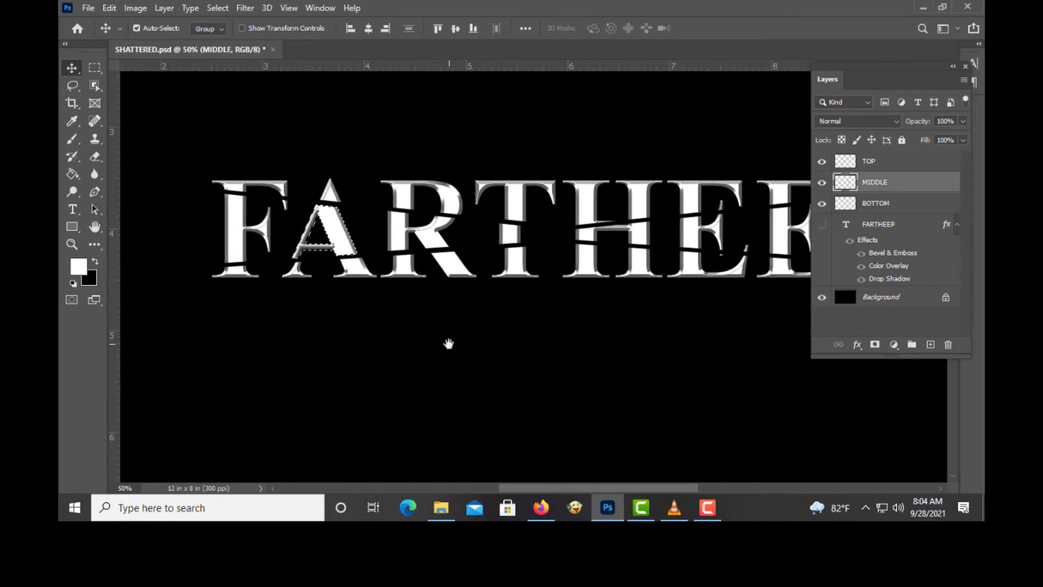
pyautogui.press('l')
pyautogui.moveTo(259, 257)
pyautogui.mouseDown()
pyautogui.moveTo(239, 274)
pyautogui.moveTo(260, 259)
pyautogui.mouseUp()
pyautogui.press('v')
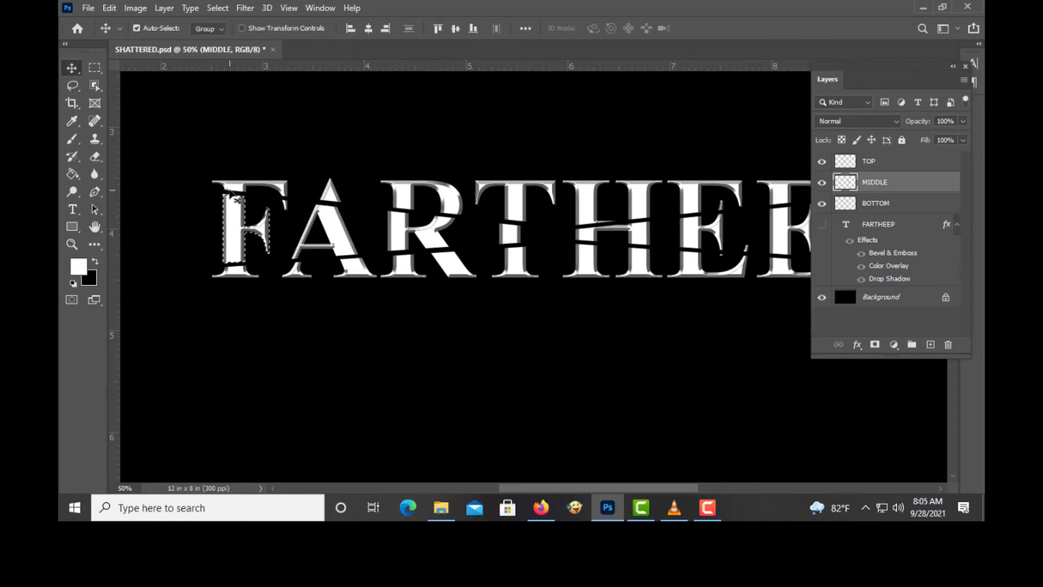
pyautogui.press('space')
pyautogui.moveTo(746, 350); pyautogui.dragTo(531, 323)
# - Lasso a fragment through the H on the MIDDLE layer and nudge it three pixels right
pyautogui.click(72, 87)
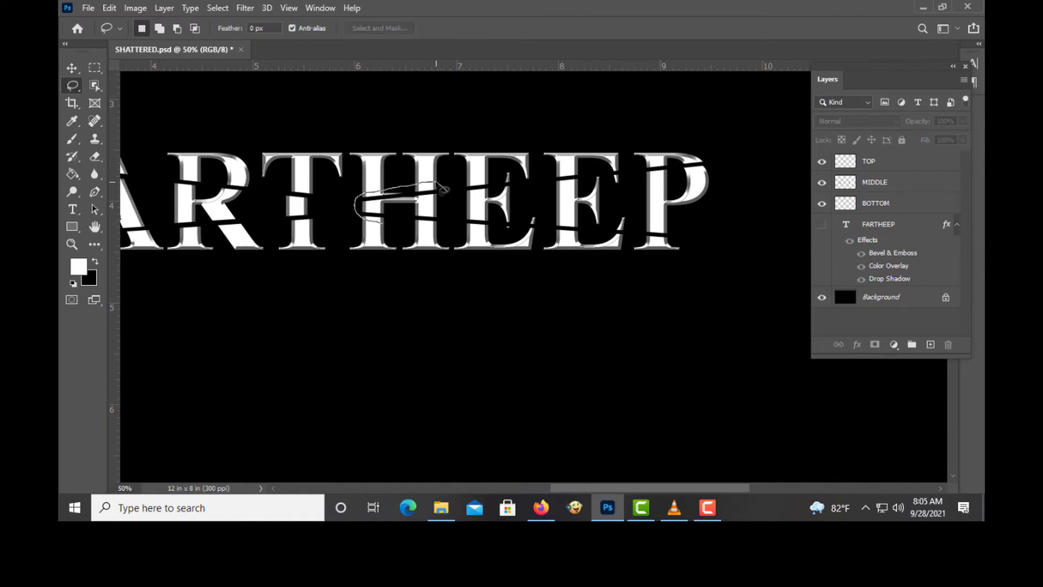
pyautogui.moveTo(444, 189); pyautogui.dragTo(388, 224)
pyautogui.click(73, 68)
pyautogui.click(402, 209)
pyautogui.click(482, 192)
pyautogui.click(880, 182)
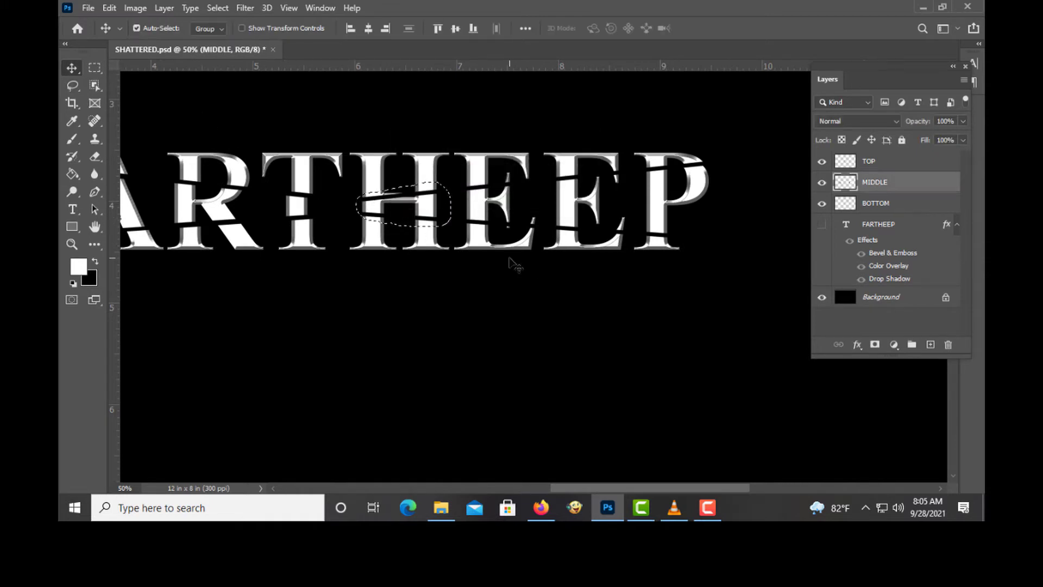
pyautogui.press('Right')
pyautogui.press('Right')
pyautogui.press('Right')
pyautogui.press('Right')
pyautogui.press('Right')
pyautogui.press('Right')
pyautogui.press('Right')
pyautogui.press('Right')
pyautogui.press('Right')
pyautogui.press('Right')
# - Lasso a fragment of the first E on the MIDDLE layer and nudge it three pixels right
pyautogui.click(73, 86)
pyautogui.moveTo(499, 175); pyautogui.dragTo(500, 222)
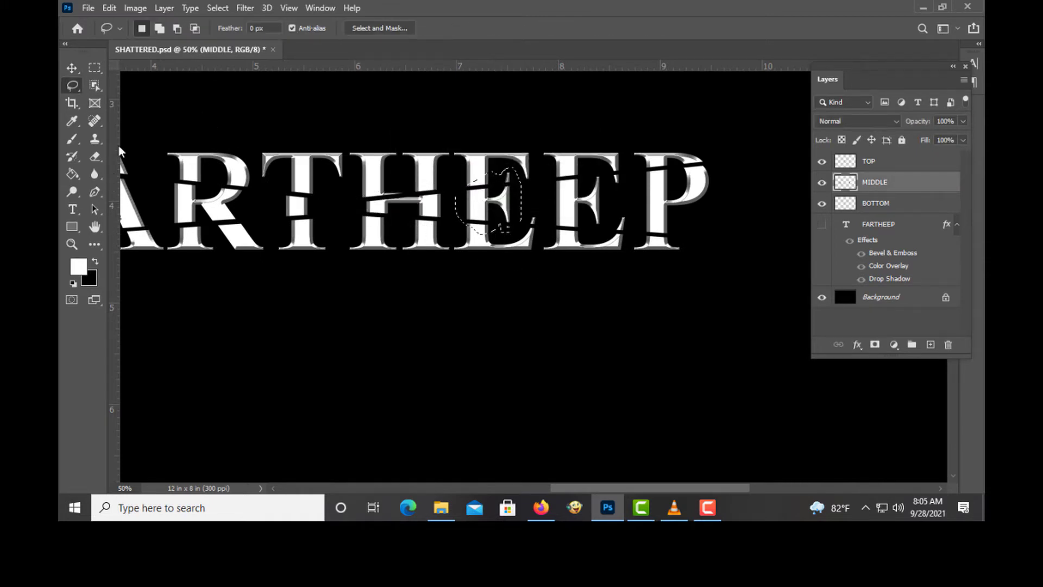
pyautogui.click(73, 68)
pyautogui.press('Right')
pyautogui.press('Right')
pyautogui.press('Right')
pyautogui.press('Right')
pyautogui.press('Right')
pyautogui.press('Right')
pyautogui.press('Right')
pyautogui.press('Right')
pyautogui.press('Right')
pyautogui.press('Right')
pyautogui.press('Right')
pyautogui.press('Right')
pyautogui.click(284, 120)
# - Lasso a fragment of the second E on the MIDDLE layer and nudge it four pixels right
pyautogui.click(72, 85)
pyautogui.moveTo(595, 230)
pyautogui.mouseDown()
pyautogui.moveTo(586, 175)
pyautogui.moveTo(594, 234)
pyautogui.mouseUp()
pyautogui.click(72, 69)
pyautogui.press('Right')
pyautogui.click(498, 196)
pyautogui.click(880, 183)
pyautogui.press('Right')
pyautogui.press('Right')
pyautogui.press('Right')
pyautogui.press('Right')
pyautogui.press('Right')
pyautogui.press('Right')
pyautogui.press('Right')
pyautogui.press('Right')
pyautogui.press('Right')
pyautogui.press('Right')
pyautogui.press('Right')
pyautogui.press('Right')
# - Lasso a fragment of the P on the MIDDLE layer and nudge it three pixels right
pyautogui.click(72, 86)
pyautogui.moveTo(680, 235)
pyautogui.mouseDown()
pyautogui.moveTo(640, 243)
pyautogui.moveTo(680, 234)
pyautogui.mouseUp()
pyautogui.click(73, 69)
pyautogui.press('Right')
pyautogui.press('Right')
pyautogui.press('Right')
pyautogui.press('Right')
pyautogui.press('Right')
pyautogui.press('Right')
pyautogui.press('Right')
pyautogui.press('Right')
pyautogui.press('Right')
pyautogui.press('Right')
# - Zoom out, then on the TOP layer lasso the top of the F and nudge it three pixels left
pyautogui.click(72, 244)
pyautogui.keyDown('alt'); pyautogui.click(587, 213); pyautogui.keyUp('alt')
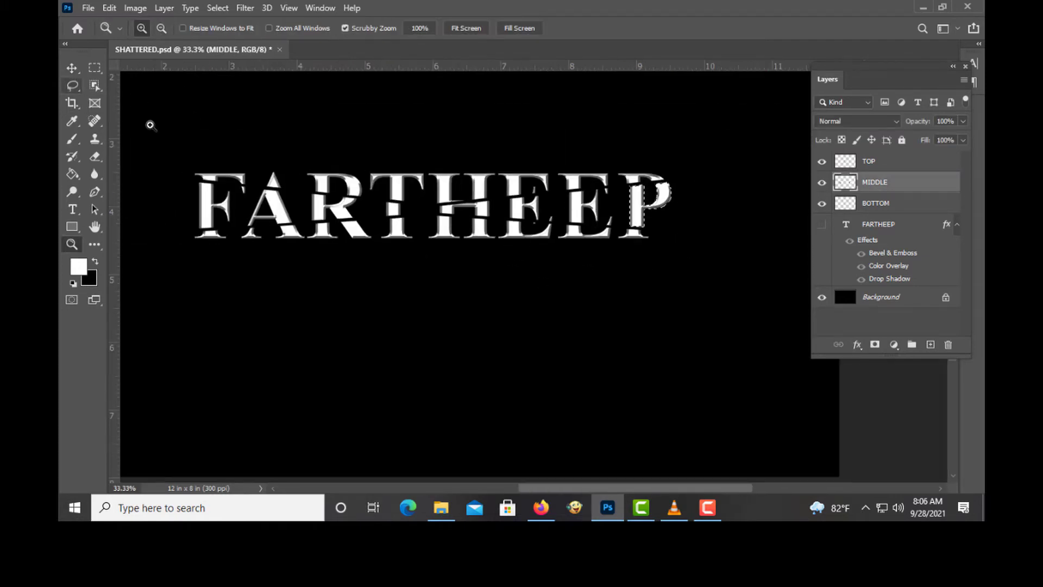
pyautogui.click(73, 69)
pyautogui.click(151, 126)
pyautogui.click(73, 86)
pyautogui.click(880, 162)
pyautogui.click(220, 191)
pyautogui.moveTo(254, 188); pyautogui.dragTo(224, 190)
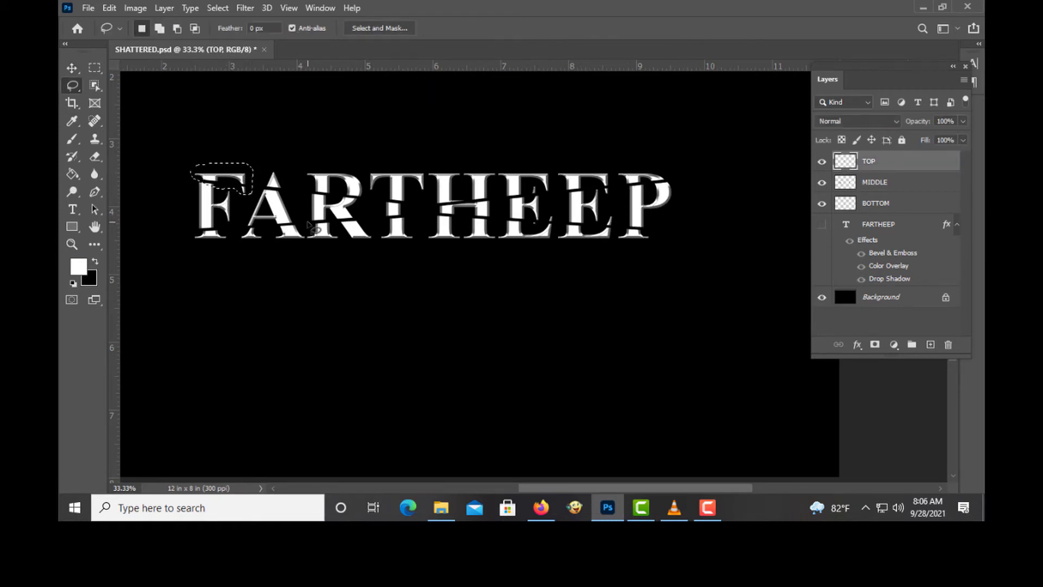
pyautogui.press('v')
pyautogui.press('Left')
pyautogui.press('Left')
pyautogui.press('Left')
pyautogui.press('Left')
pyautogui.press('Left')
pyautogui.press('Left')
pyautogui.press('Left')
pyautogui.press('Left')
# - Lasso the top of the P on the TOP layer and nudge it three pixels right
pyautogui.click(592, 317)
pyautogui.press('l')
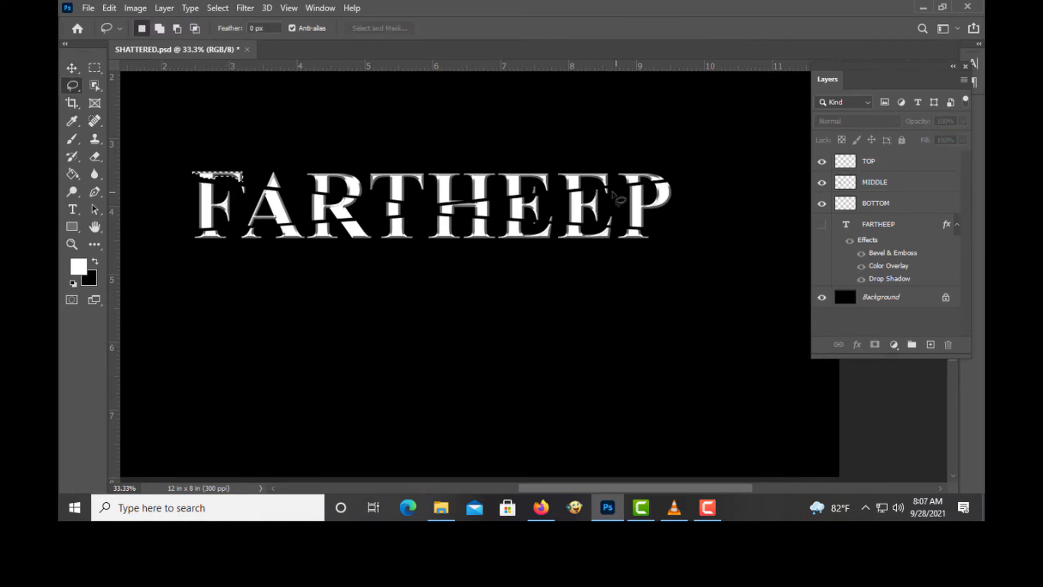
pyautogui.moveTo(673, 185); pyautogui.dragTo(626, 186)
pyautogui.click(879, 162)
pyautogui.click(72, 68)
pyautogui.press('Right')
pyautogui.press('Right')
pyautogui.press('Right')
pyautogui.press('Right')
pyautogui.press('Right')
pyautogui.press('Right')
pyautogui.press('Right')
pyautogui.press('Right')
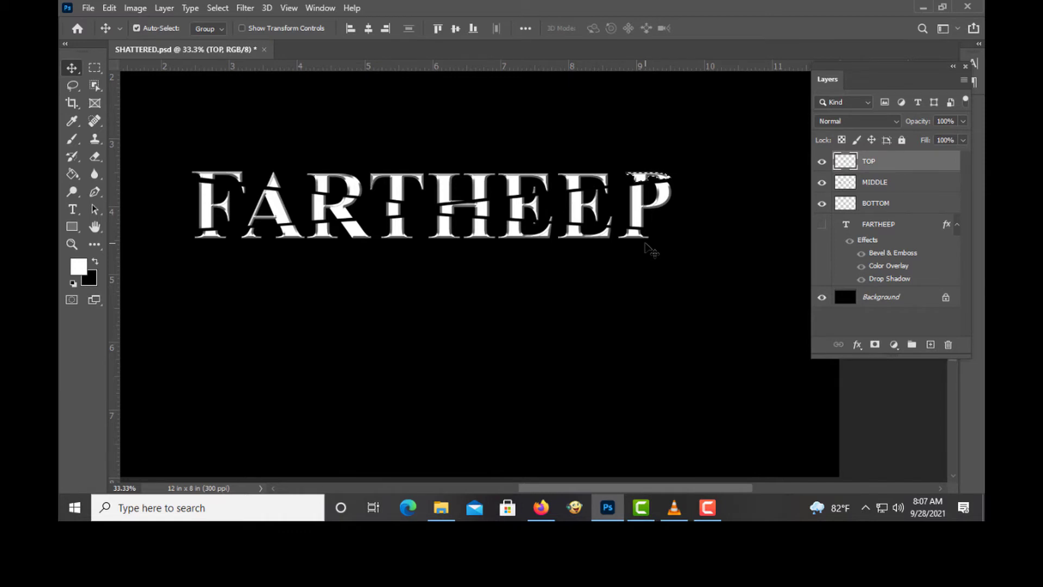
# - Lasso the bottom of the P and nudge that fragment on the BOTTOM layer three pixels right
pyautogui.click(646, 243)
pyautogui.click(74, 86)
pyautogui.moveTo(618, 227); pyautogui.dragTo(657, 230)
pyautogui.click(879, 162)
pyautogui.click(73, 68)
pyautogui.press('Right')
pyautogui.click(498, 195)
pyautogui.click(871, 203)
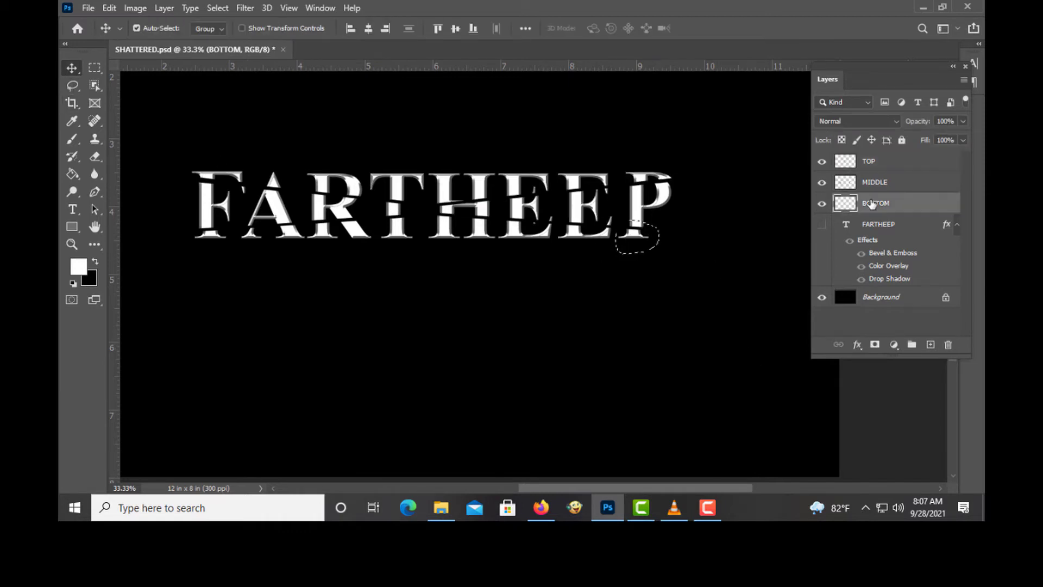
pyautogui.press('Right')
pyautogui.press('Right')
pyautogui.press('Right')
pyautogui.press('Right')
pyautogui.press('Right')
pyautogui.press('Right')
pyautogui.press('Right')
pyautogui.press('Right')
pyautogui.press('Right')
pyautogui.press('Right')
pyautogui.click(663, 319)
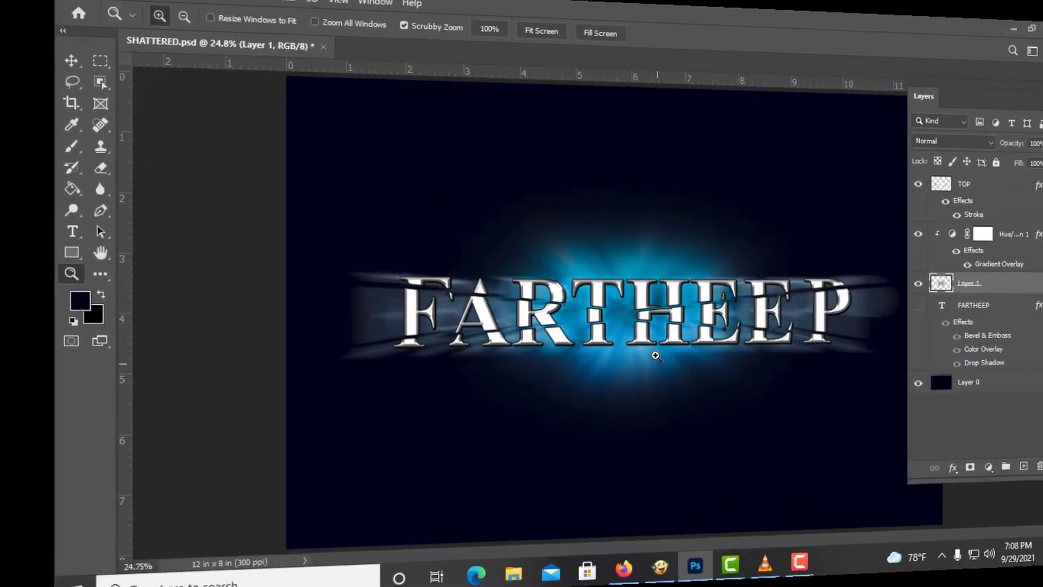
# - Add a new empty layer above the FARTHEEP text layer
pyautogui.click(656, 355)
pyautogui.click(652, 331)
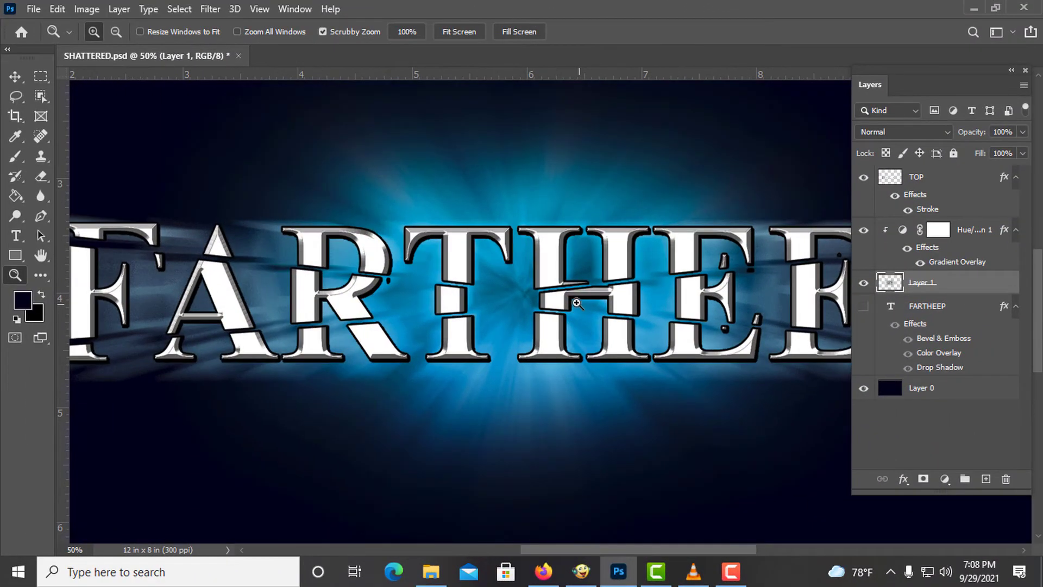
pyautogui.click(576, 302)
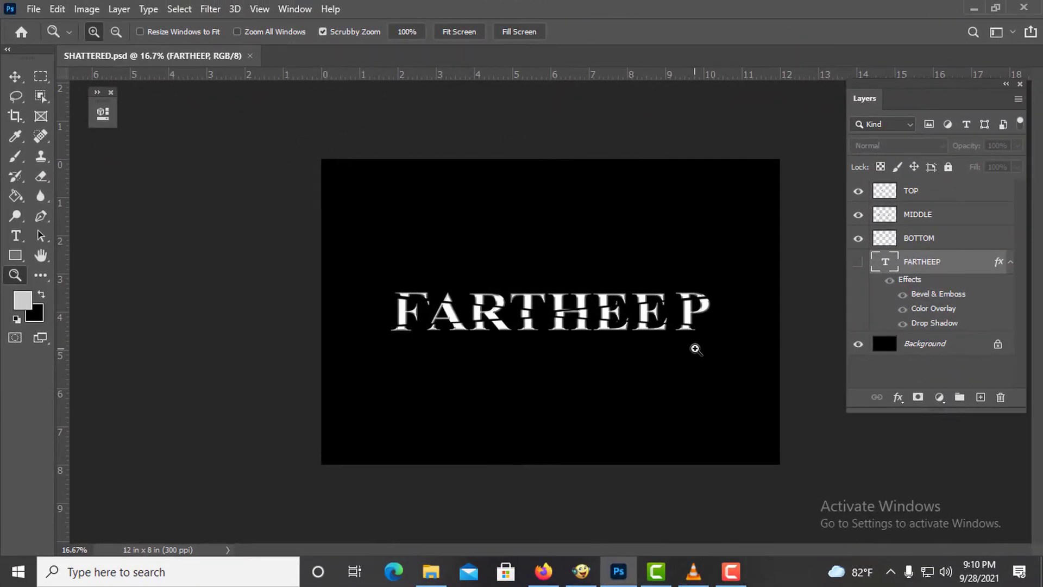
pyautogui.click(696, 349)
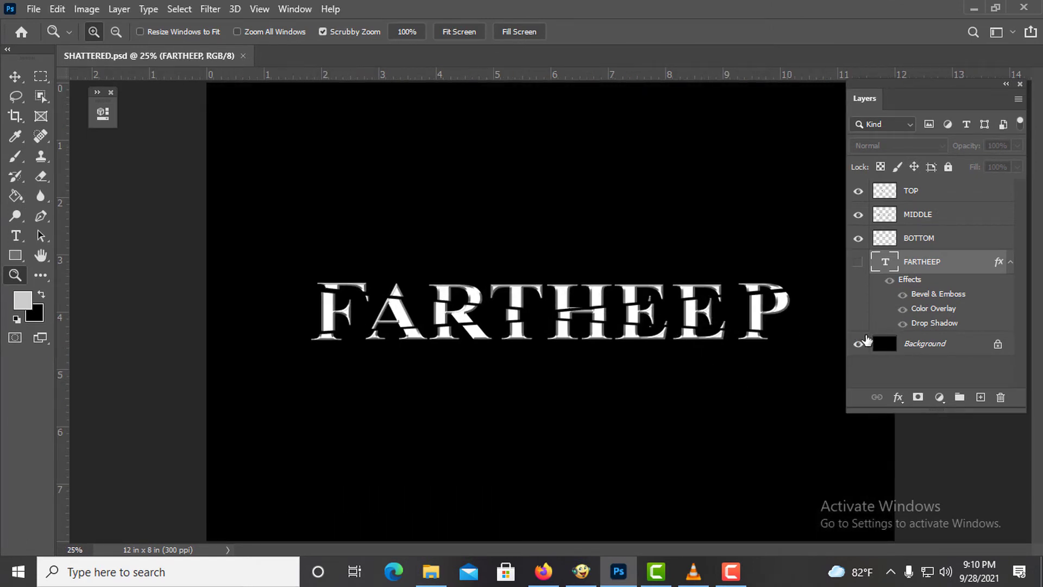
pyautogui.click(980, 398)
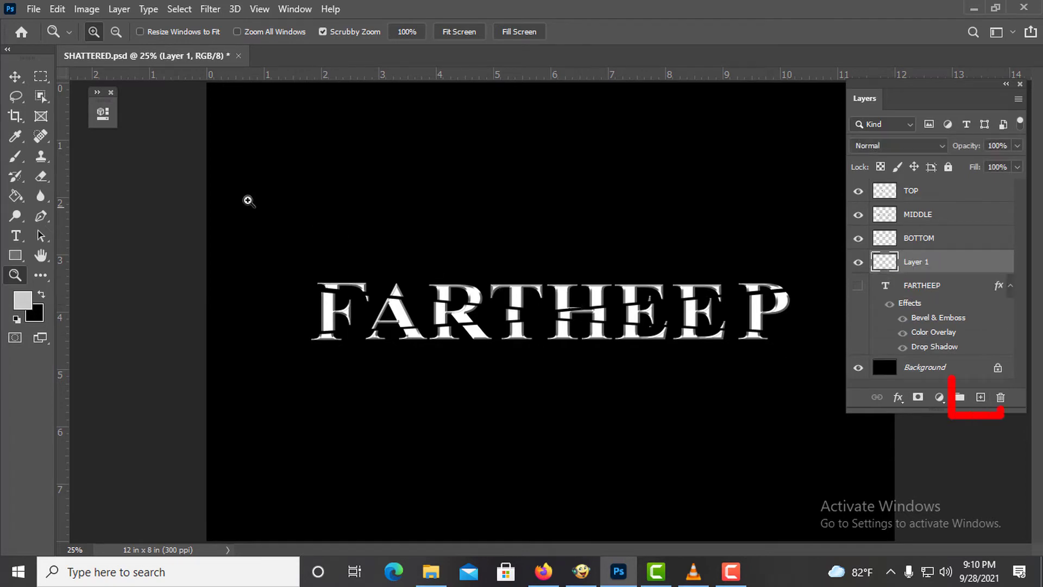
# - Lasso an oval area around the middle letters on Layer 1 and feather the selection by 50 pixels
pyautogui.click(15, 98)
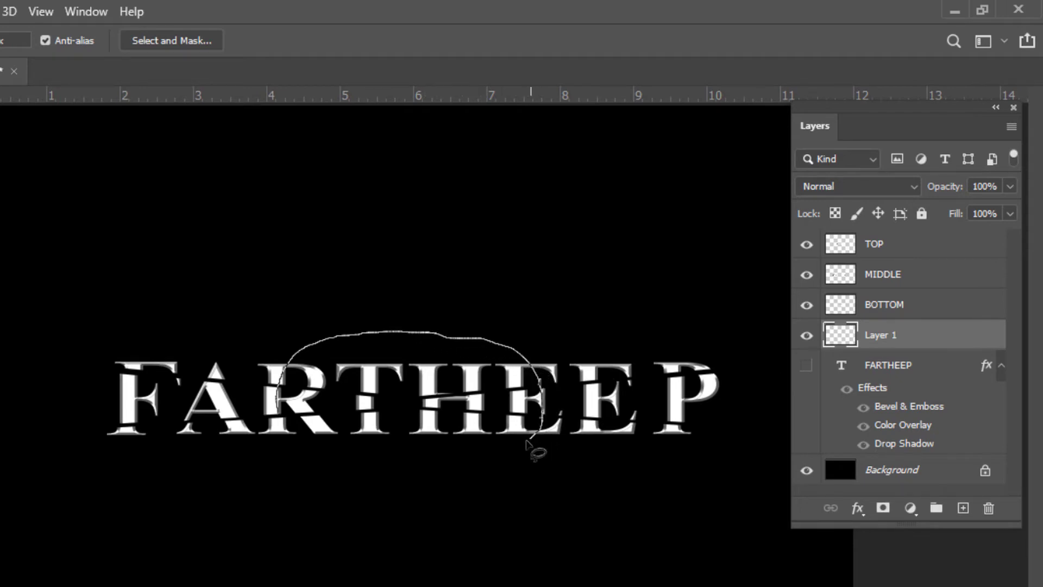
pyautogui.moveTo(526, 440)
pyautogui.mouseDown()
pyautogui.moveTo(448, 463)
pyautogui.moveTo(357, 467)
pyautogui.mouseUp()
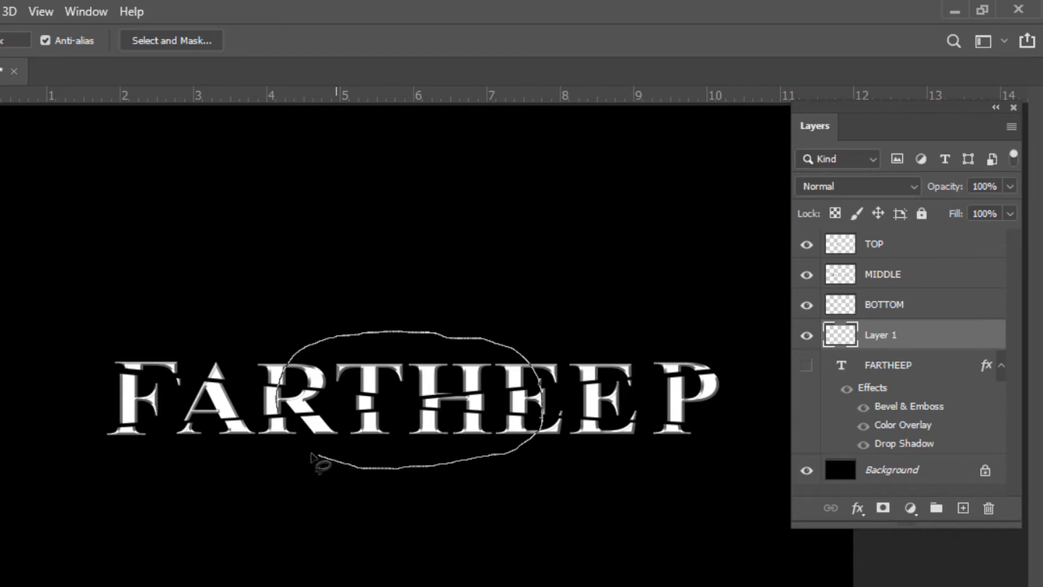
pyautogui.moveTo(290, 423); pyautogui.dragTo(287, 424)
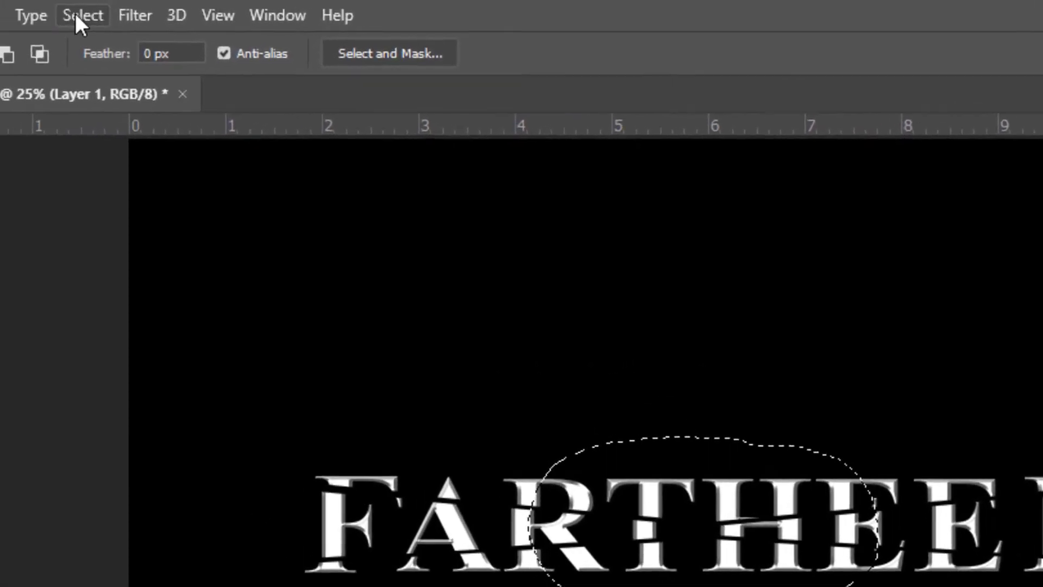
pyautogui.click(81, 15)
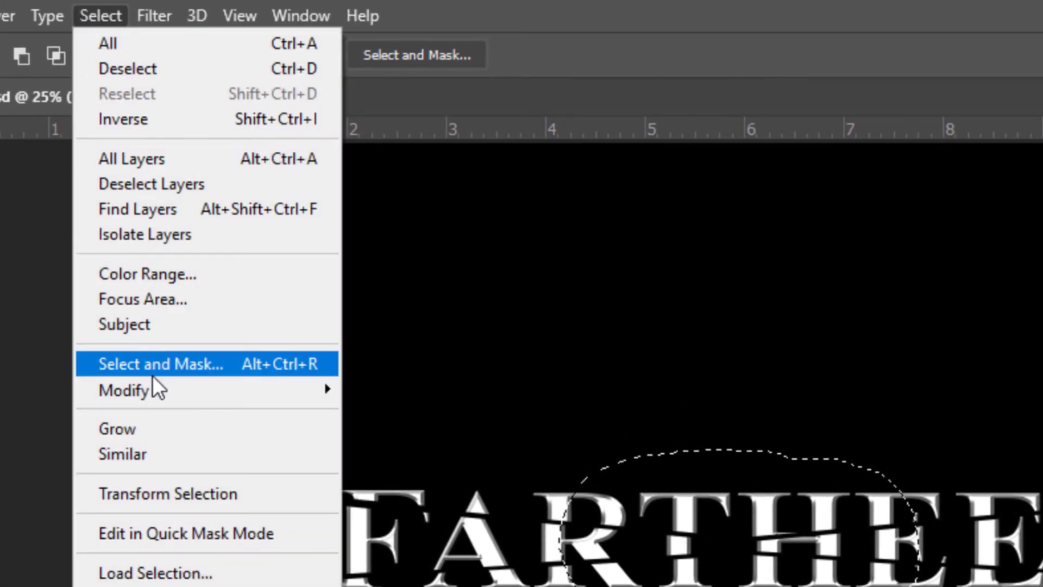
pyautogui.moveTo(154, 382)
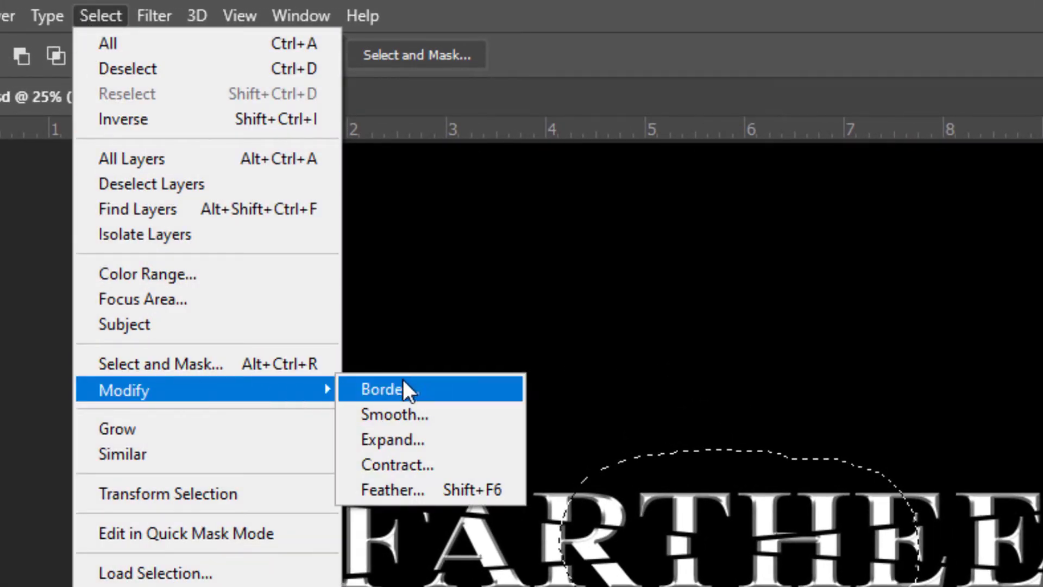
pyautogui.click(444, 489)
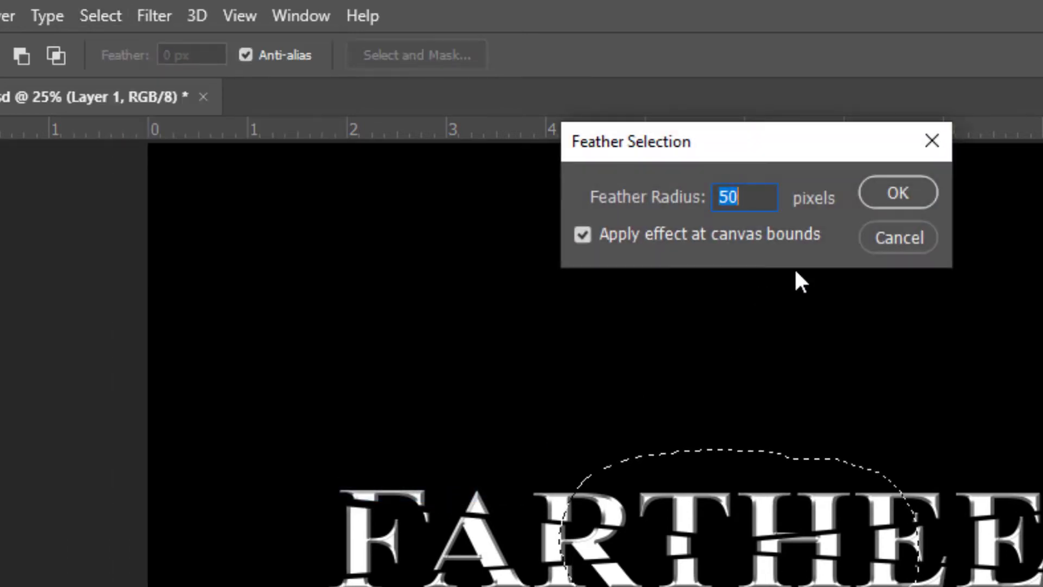
pyautogui.click(897, 193)
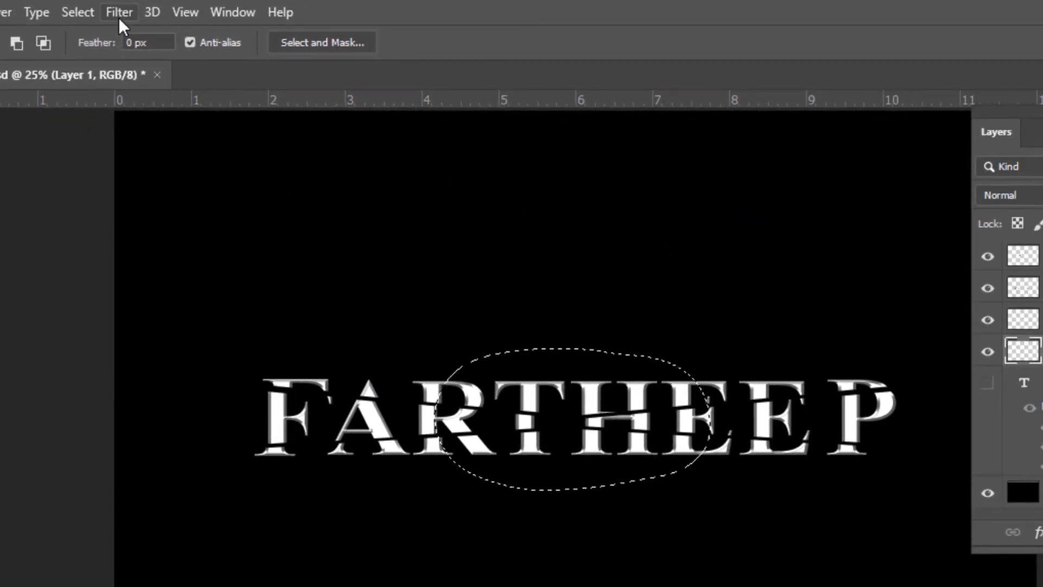
# - Fill the feathered selection with the Render Clouds filter and deselect
pyautogui.click(119, 14)
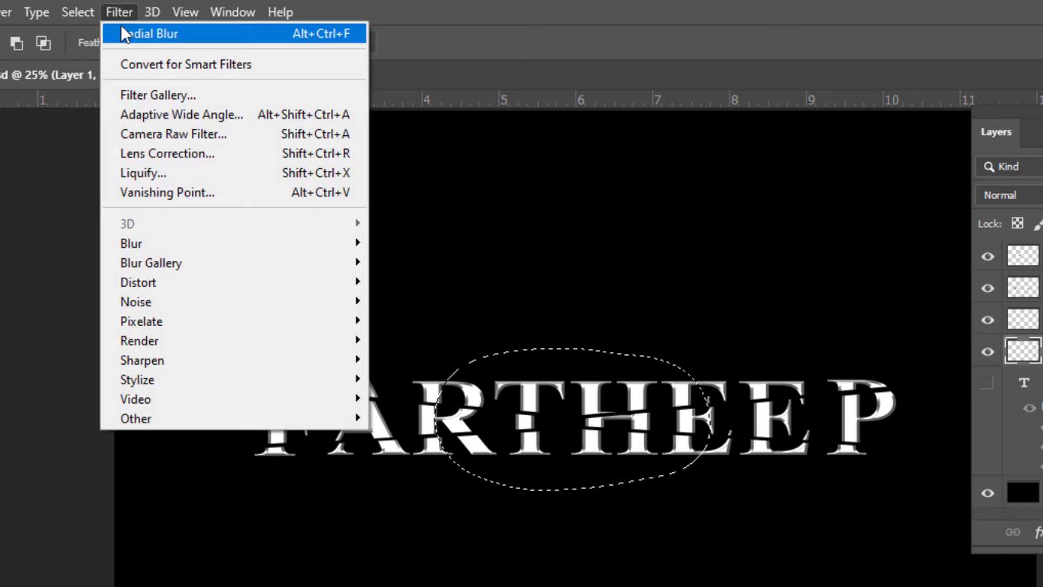
pyautogui.moveTo(168, 340)
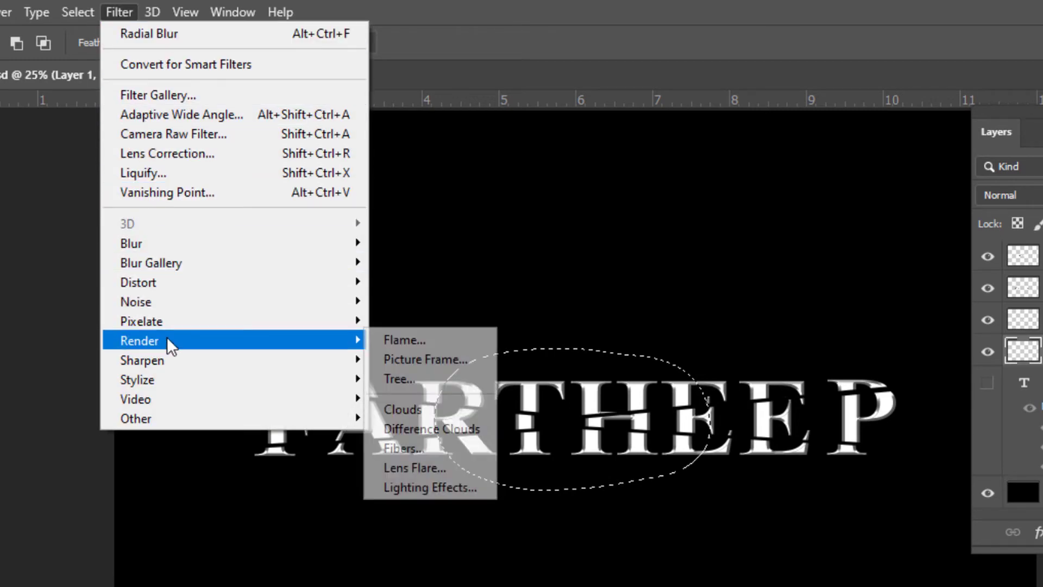
pyautogui.click(422, 403)
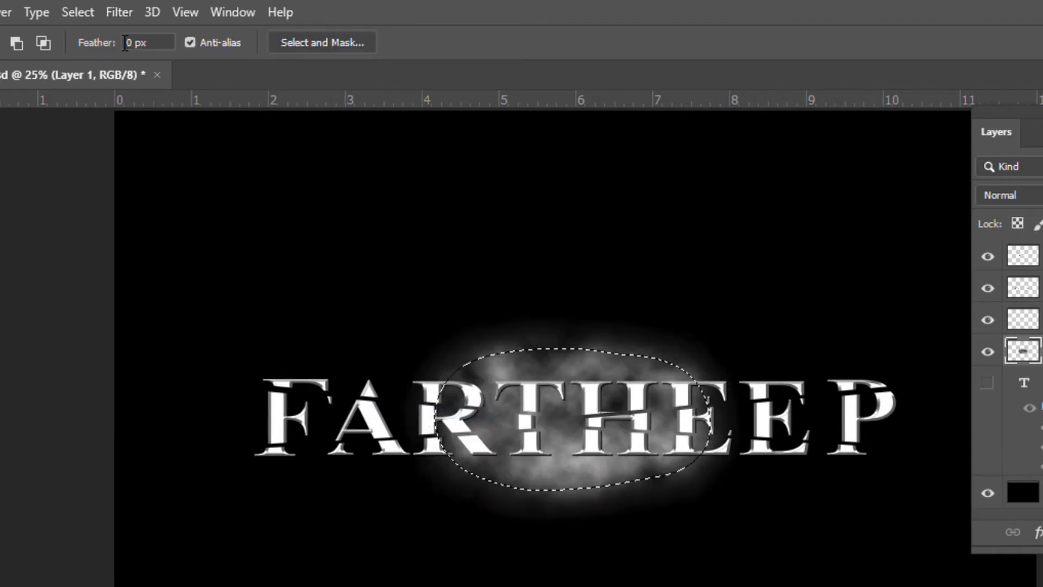
pyautogui.click(86, 13)
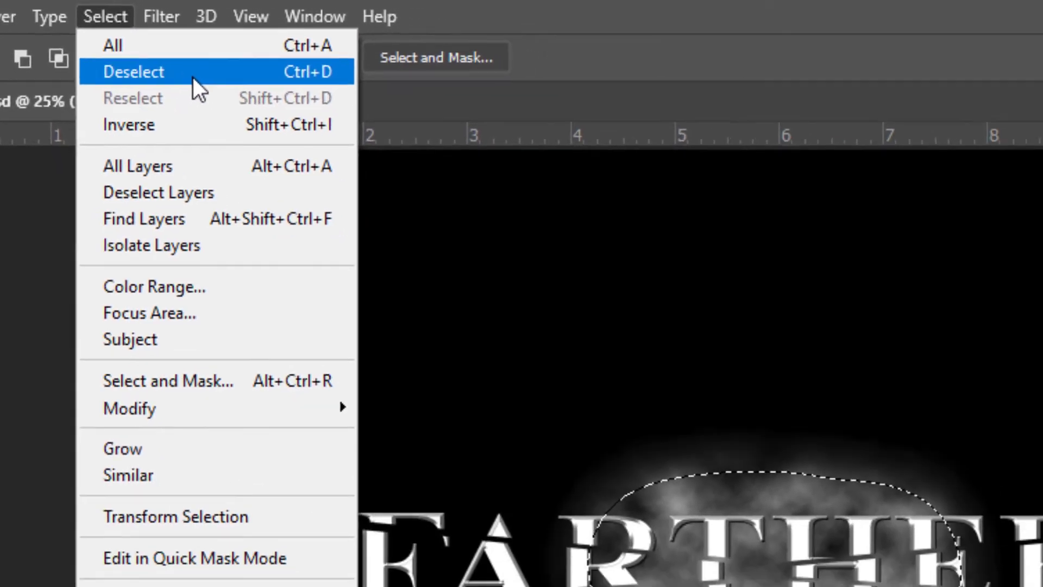
pyautogui.click(207, 87)
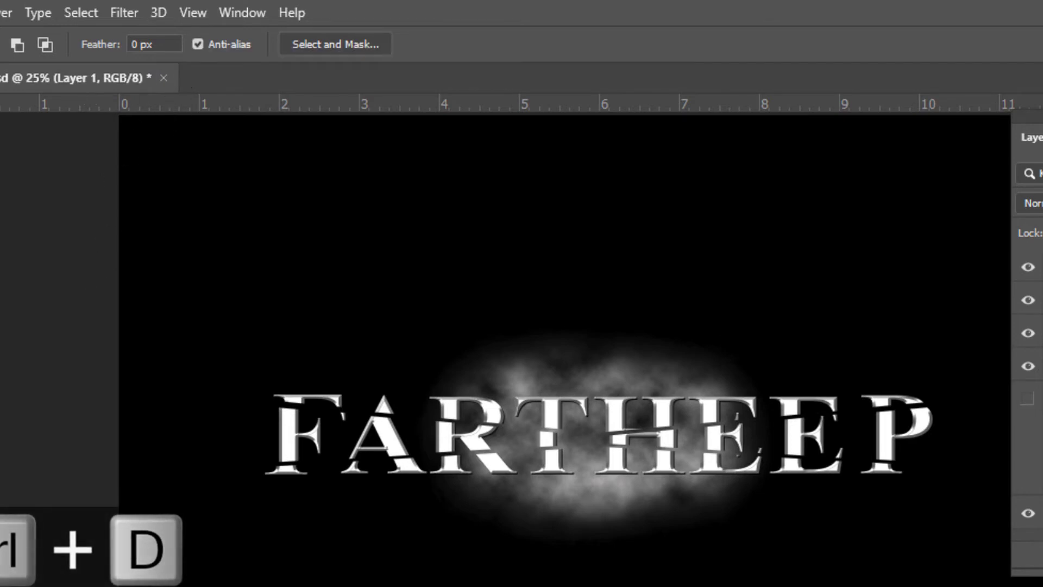
# - Marquee a rectangle around the text and apply Radial Blur with amount 100, Zoom method and Good quality, then deselect
pyautogui.press('z')
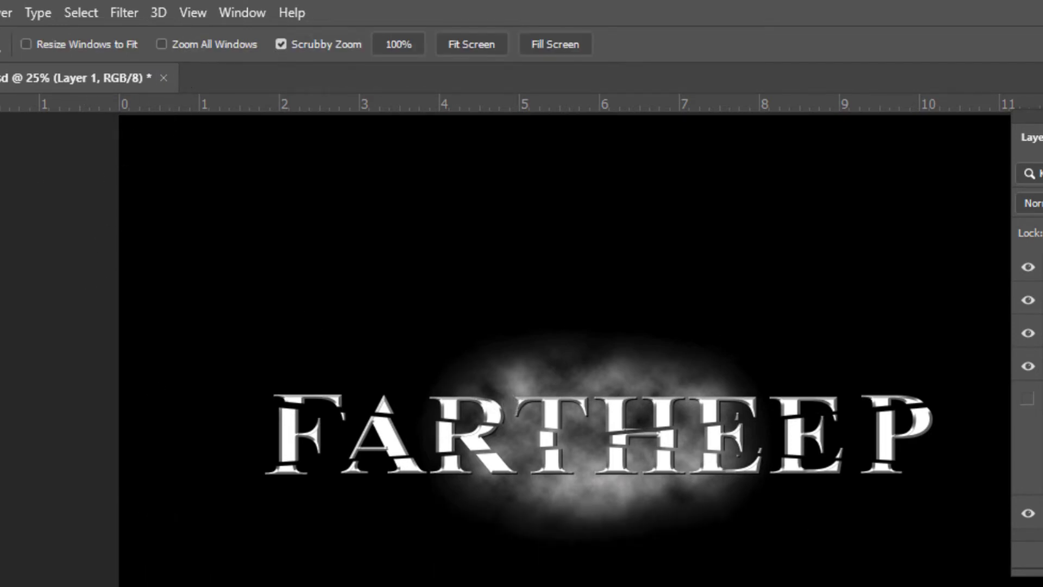
pyautogui.keyDown('alt'); pyautogui.click(574, 369); pyautogui.keyUp('alt')
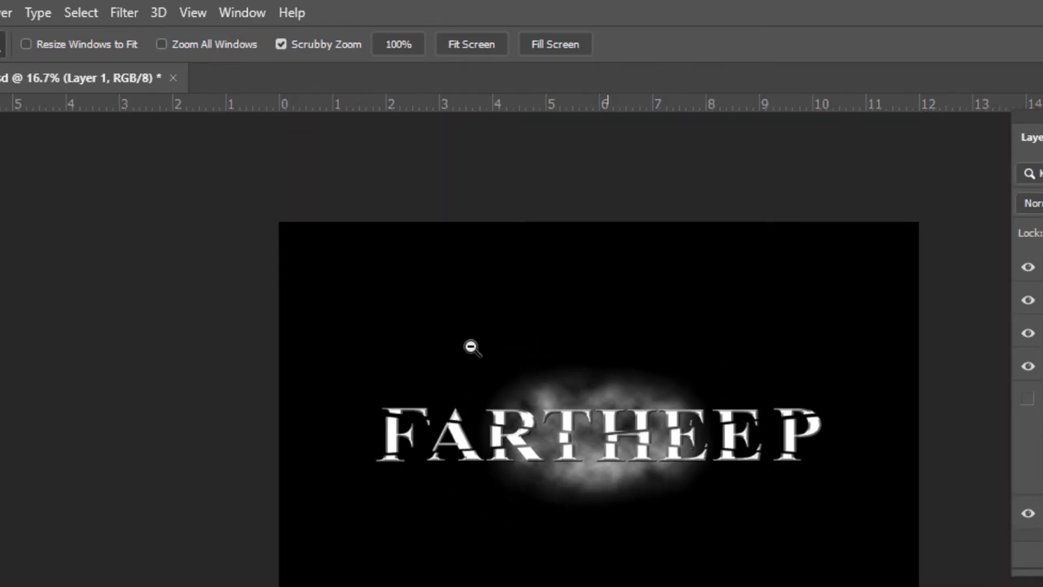
pyautogui.press('m')
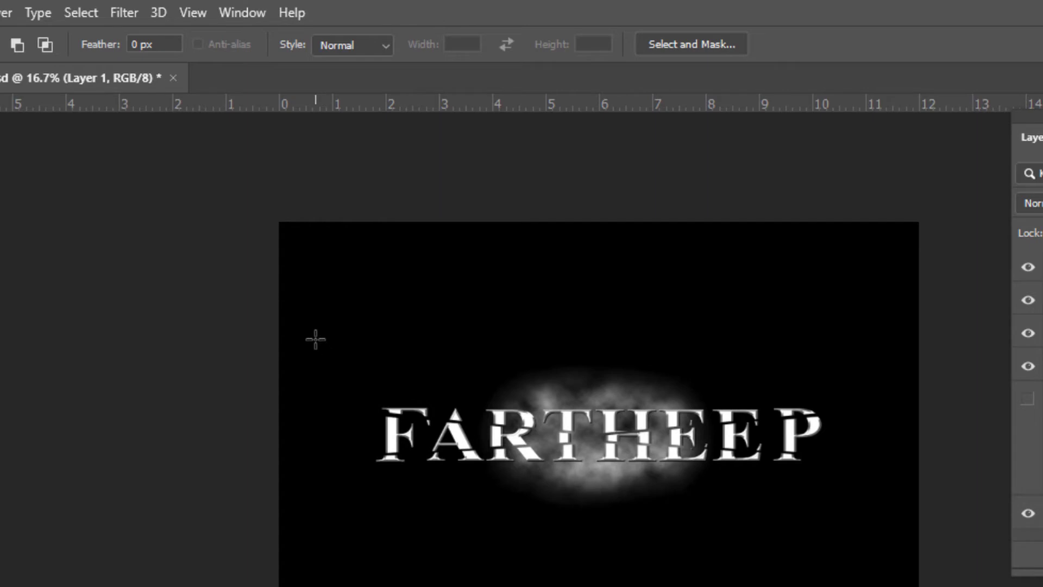
pyautogui.moveTo(314, 337); pyautogui.dragTo(893, 536)
pyautogui.moveTo(819, 542); pyautogui.dragTo(815, 541)
pyautogui.click(117, 13)
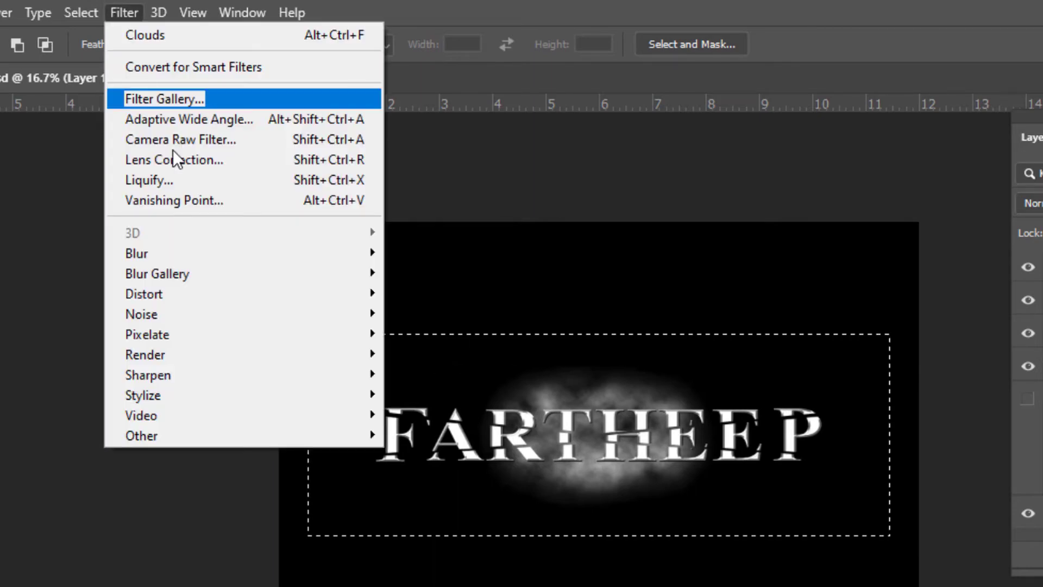
pyautogui.moveTo(191, 253)
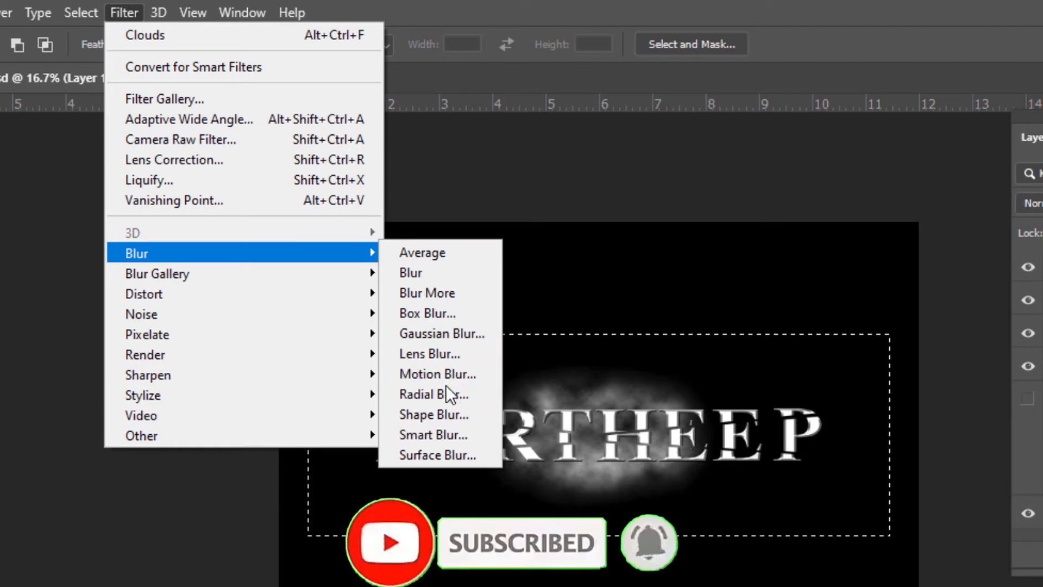
pyautogui.click(466, 390)
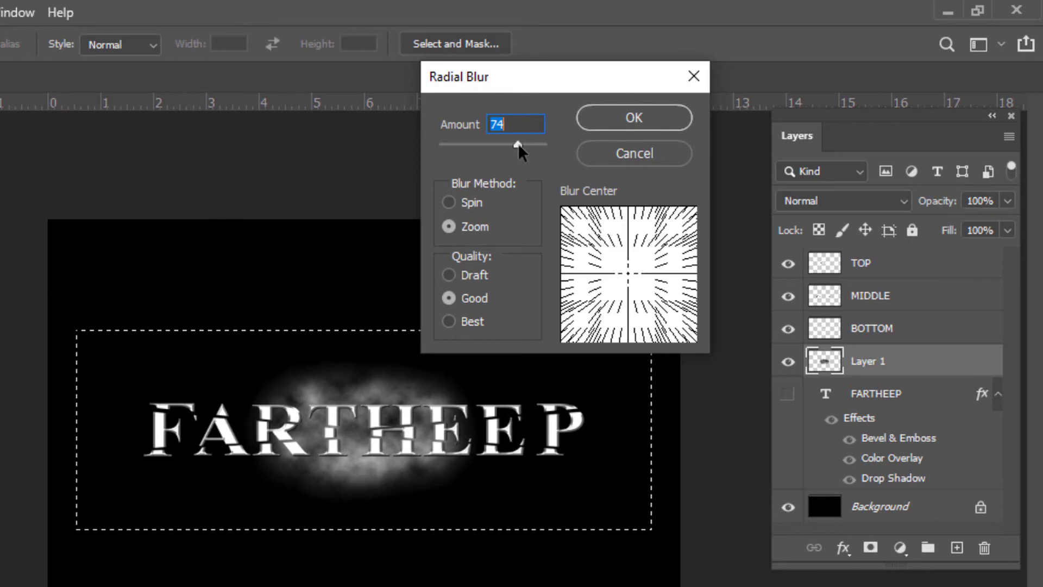
pyautogui.moveTo(518, 144); pyautogui.dragTo(558, 145)
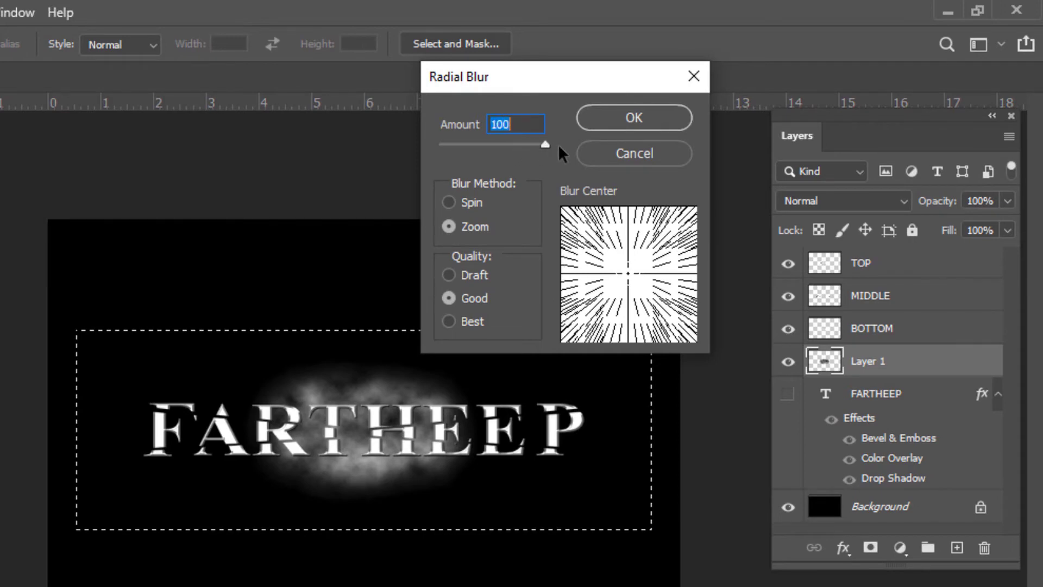
pyautogui.click(461, 227)
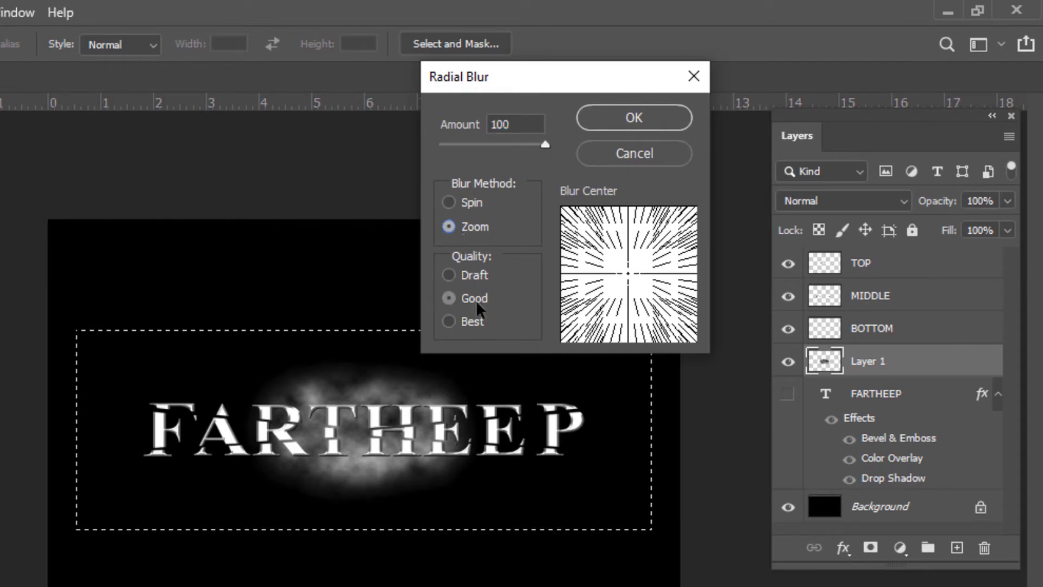
pyautogui.click(628, 117)
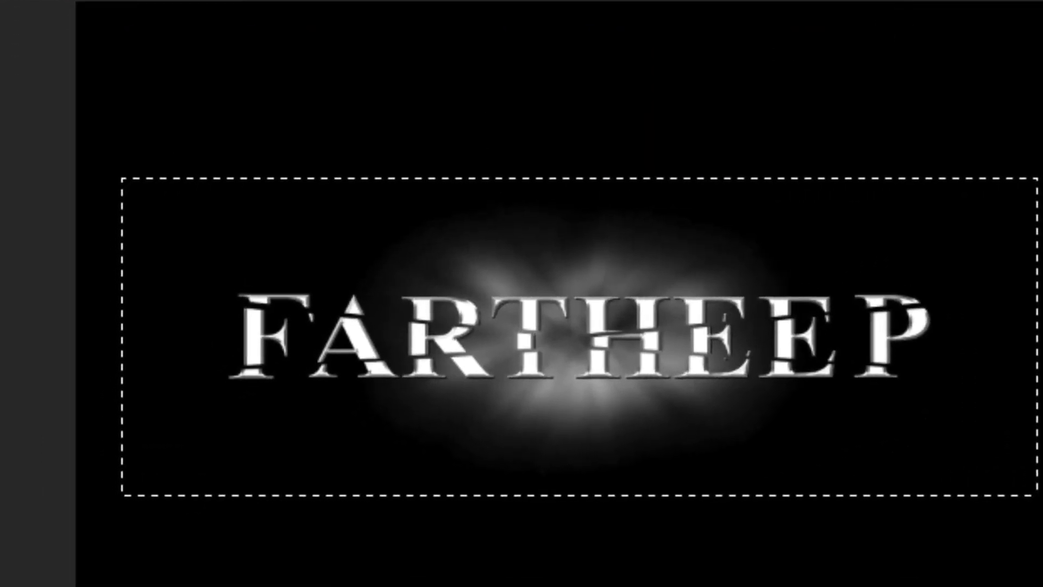
pyautogui.hotkey('ctrl', 'd')
# - Apply Unsharp Mask to the cloud glow on Layer 1 with amount 500%, radius 5.9 pixels and threshold 0 levels
pyautogui.keyDown('alt'); pyautogui.click(702, 387); pyautogui.keyUp('alt')
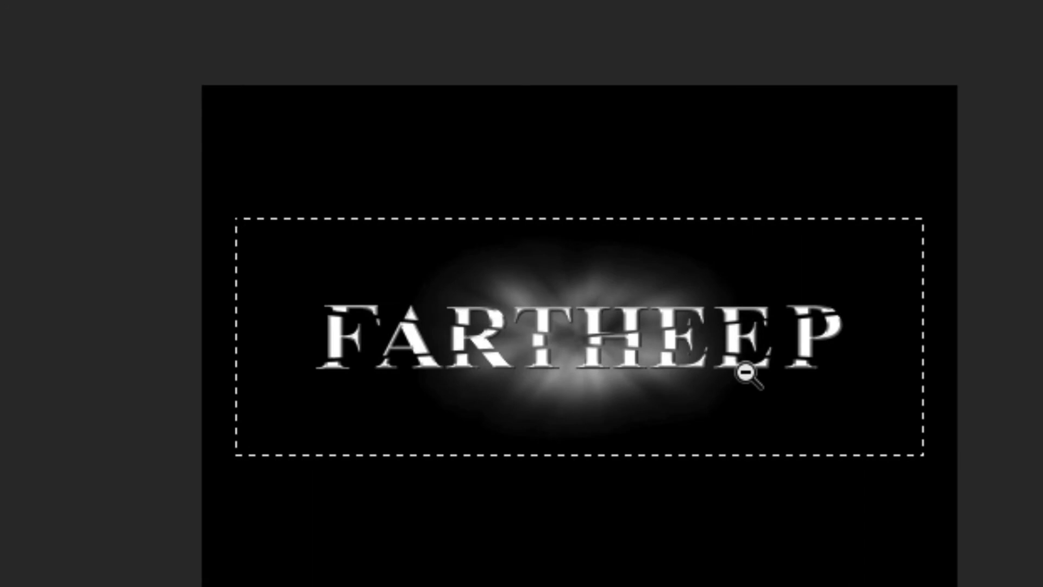
pyautogui.click(818, 336)
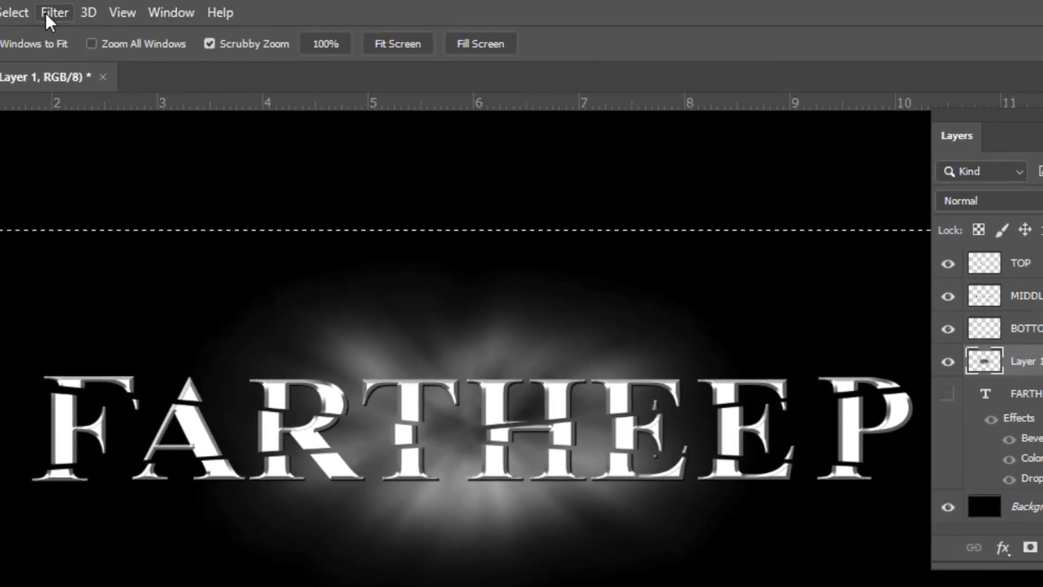
pyautogui.click(47, 12)
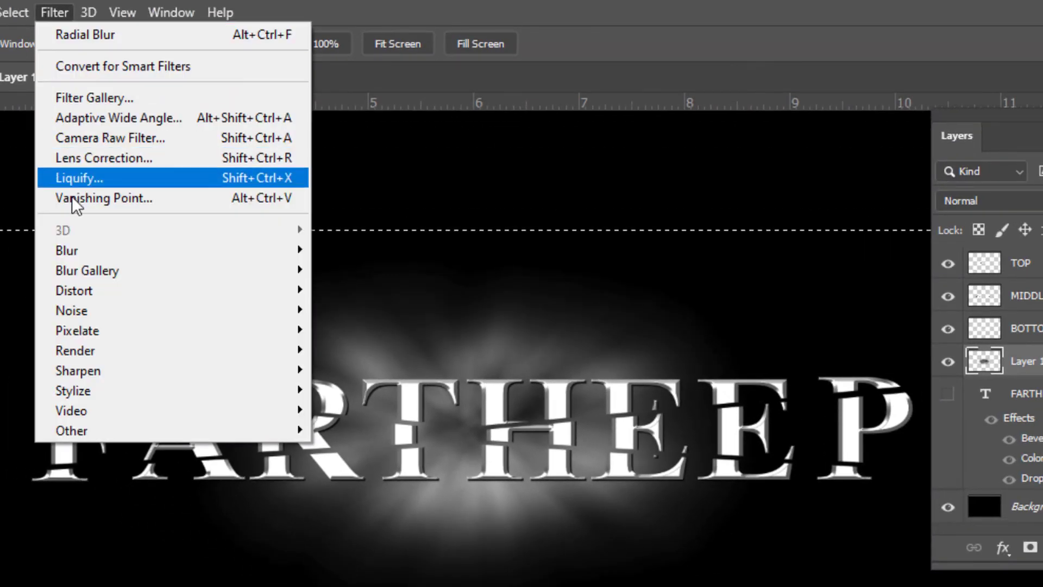
pyautogui.moveTo(70, 241)
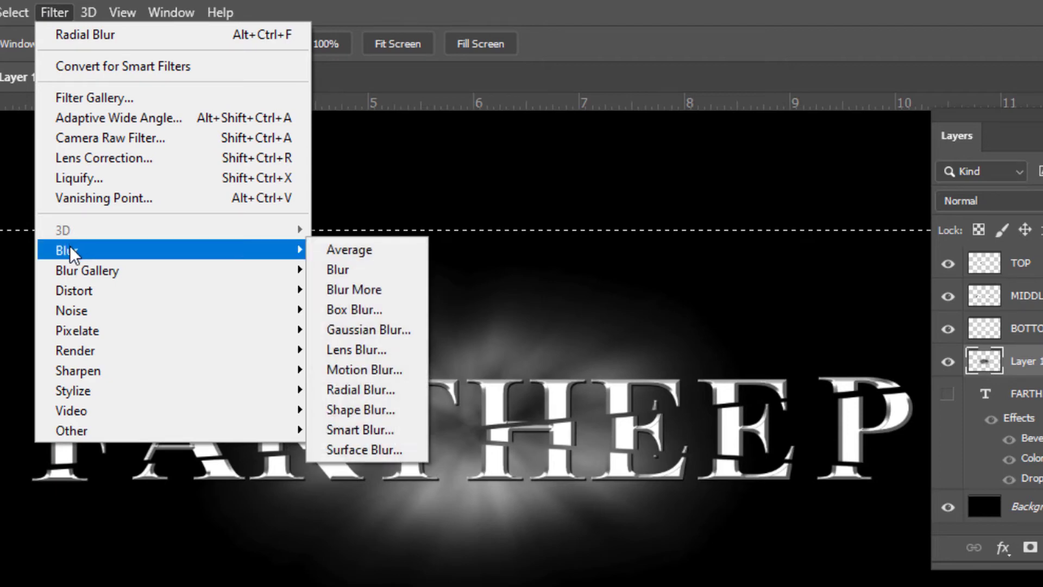
pyautogui.moveTo(195, 367)
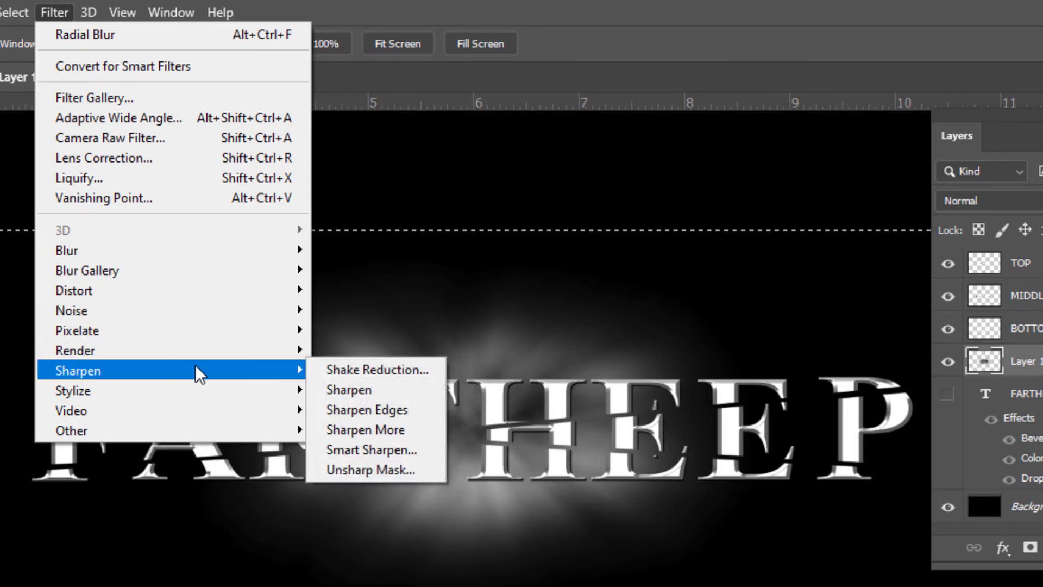
pyautogui.click(409, 468)
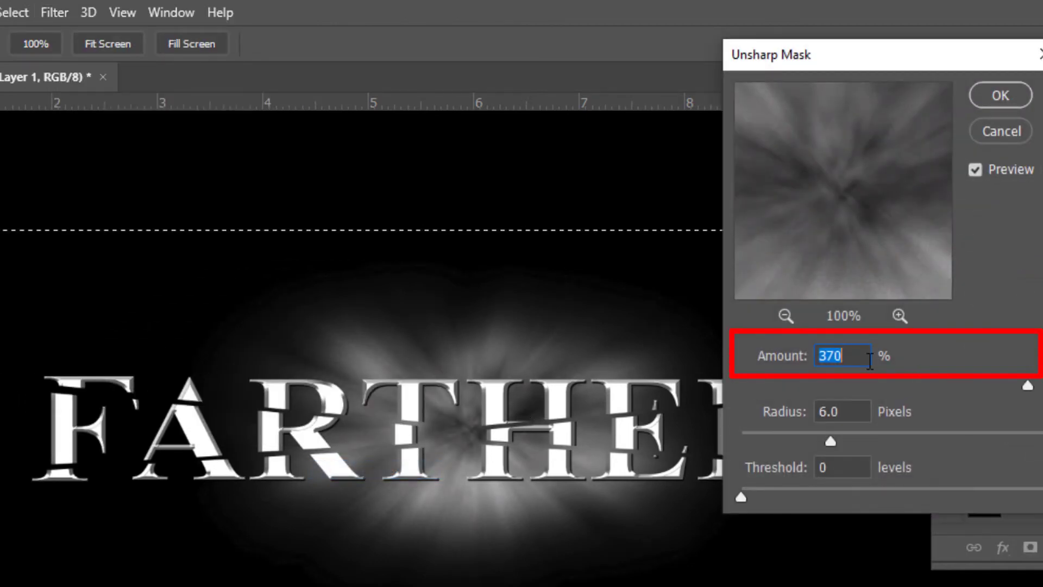
pyautogui.moveTo(1026, 386)
pyautogui.mouseDown()
pyautogui.moveTo(992, 386)
pyautogui.moveTo(1039, 388)
pyautogui.mouseUp()
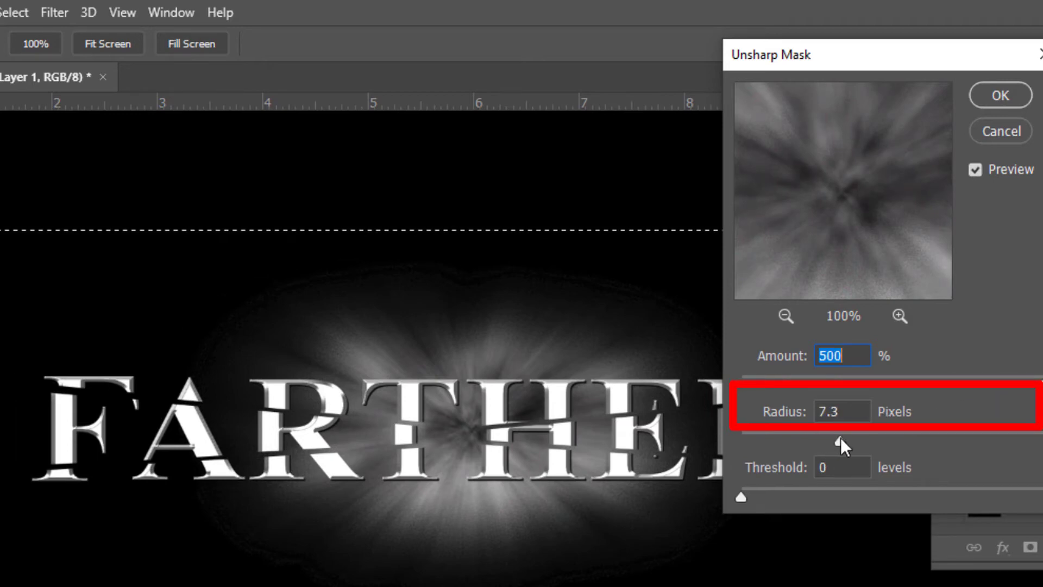
pyautogui.moveTo(832, 438); pyautogui.dragTo(826, 438)
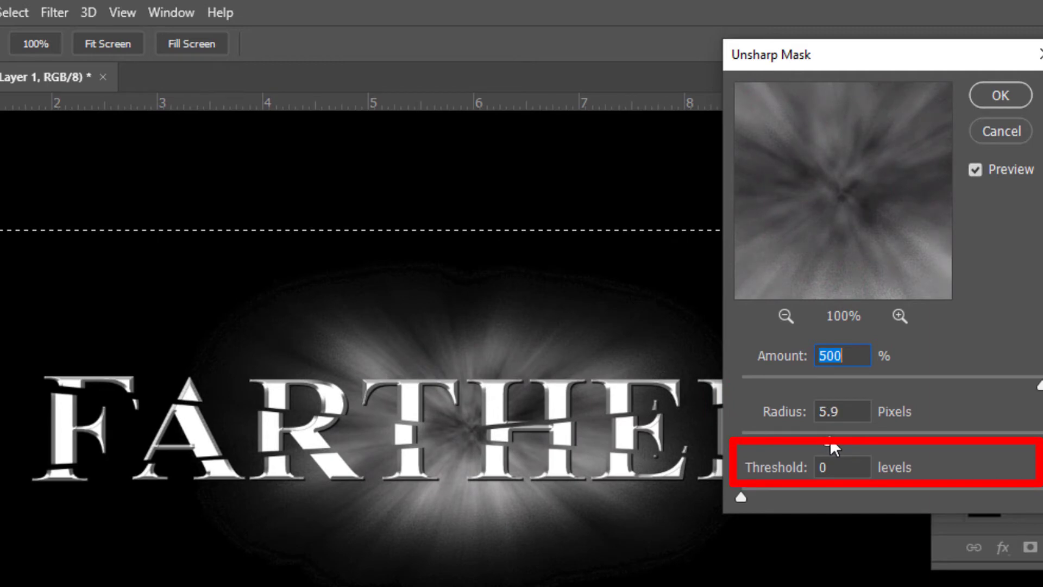
pyautogui.press('Tab')
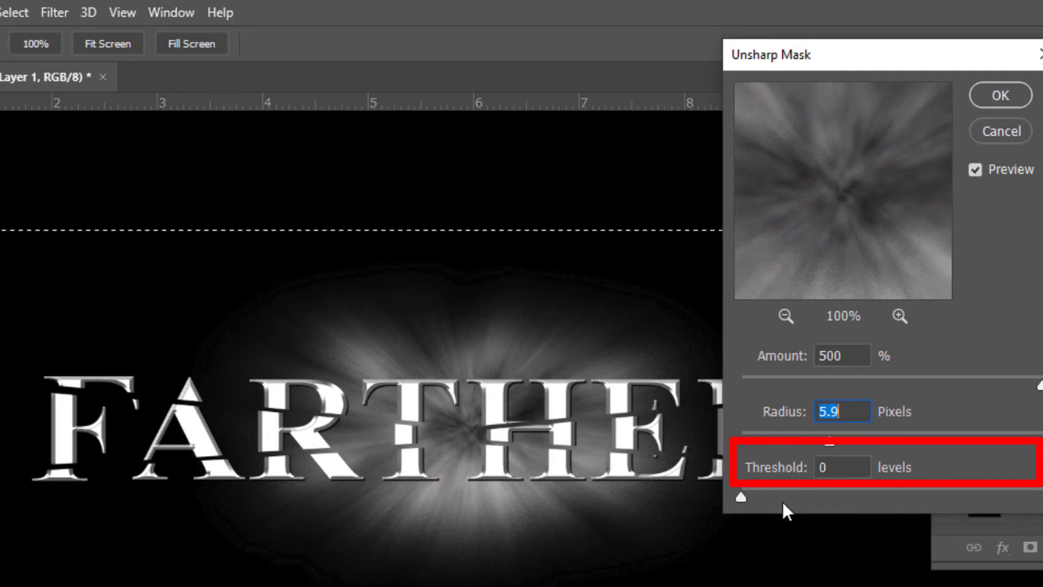
pyautogui.press('Tab')
pyautogui.click(1000, 96)
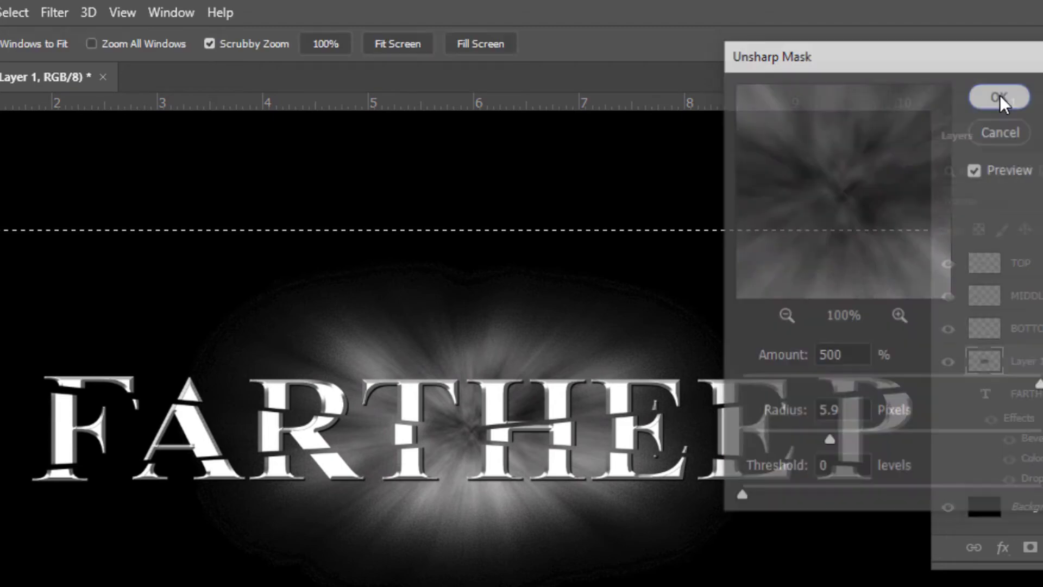
# - Apply Radial Blur again with amount 100, Zoom method and Good quality, then deselect
pyautogui.click(596, 383)
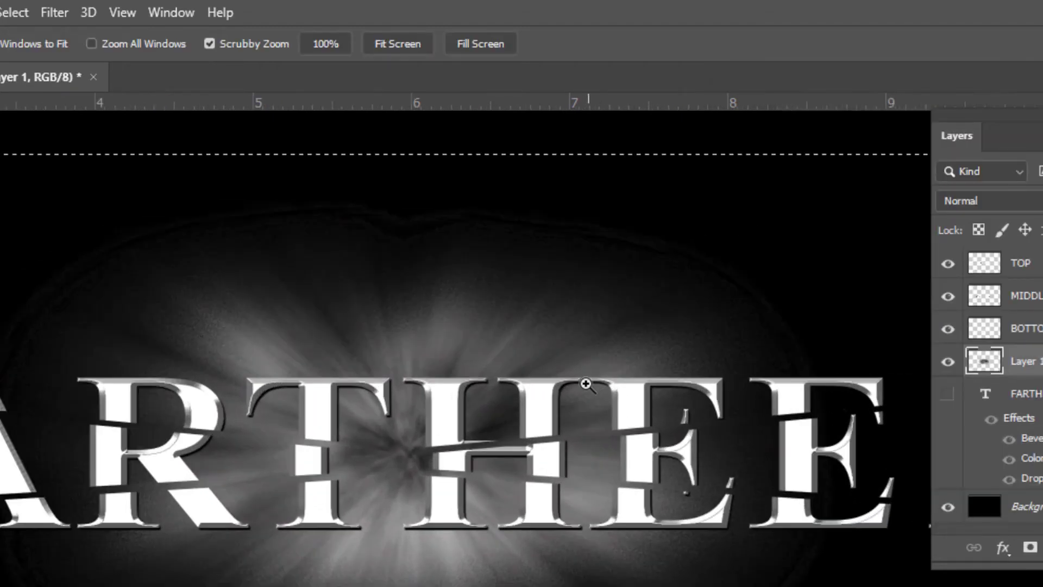
pyautogui.click(47, 12)
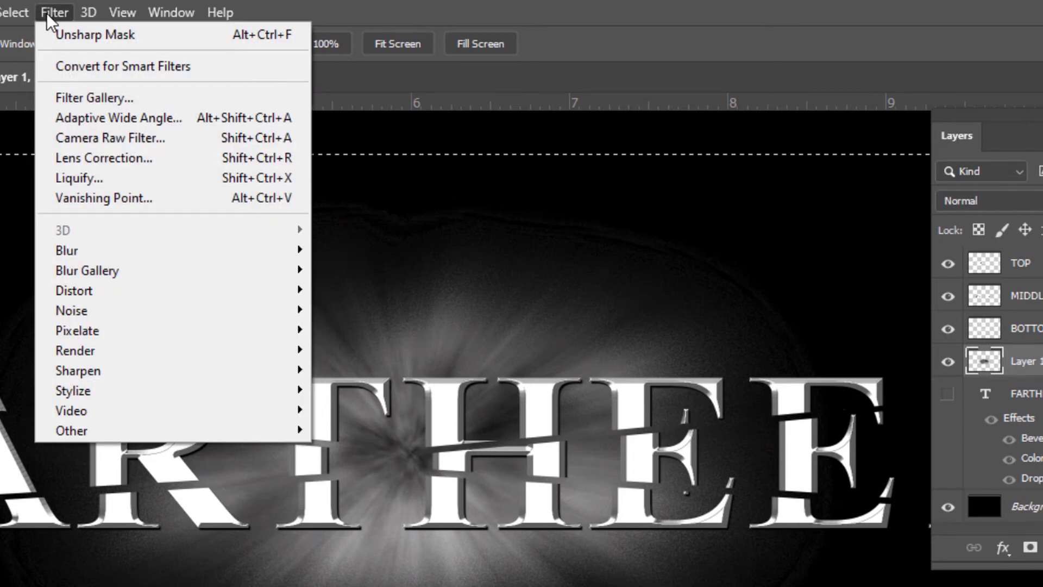
pyautogui.moveTo(97, 253)
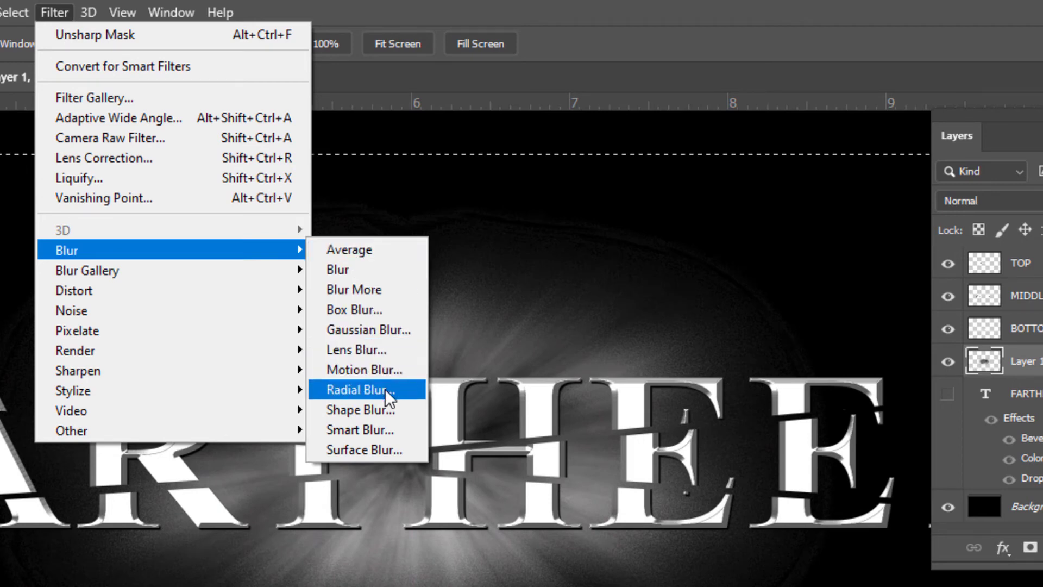
pyautogui.click(358, 389)
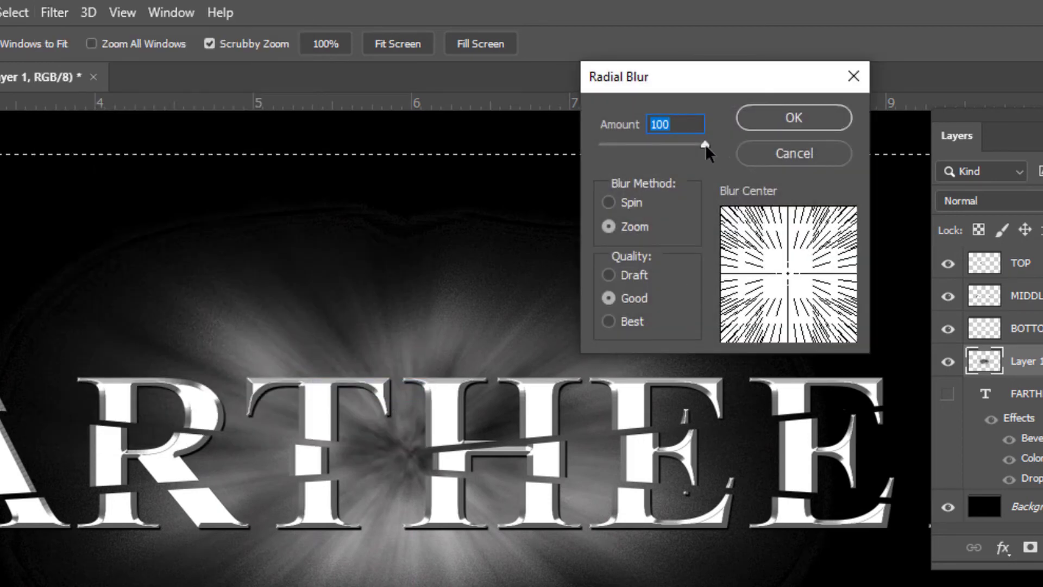
pyautogui.click(800, 121)
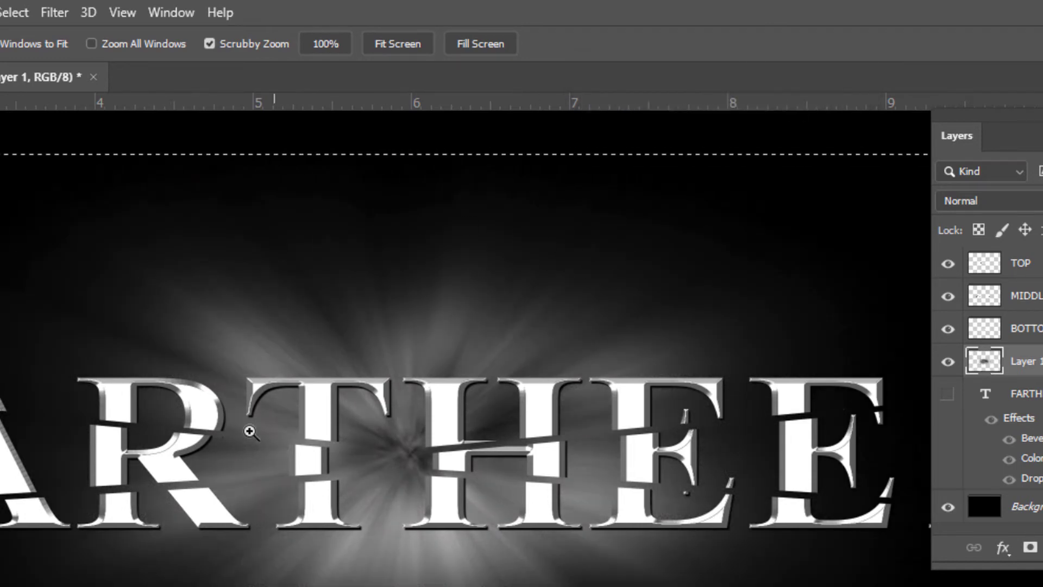
pyautogui.rightClick(317, 280)
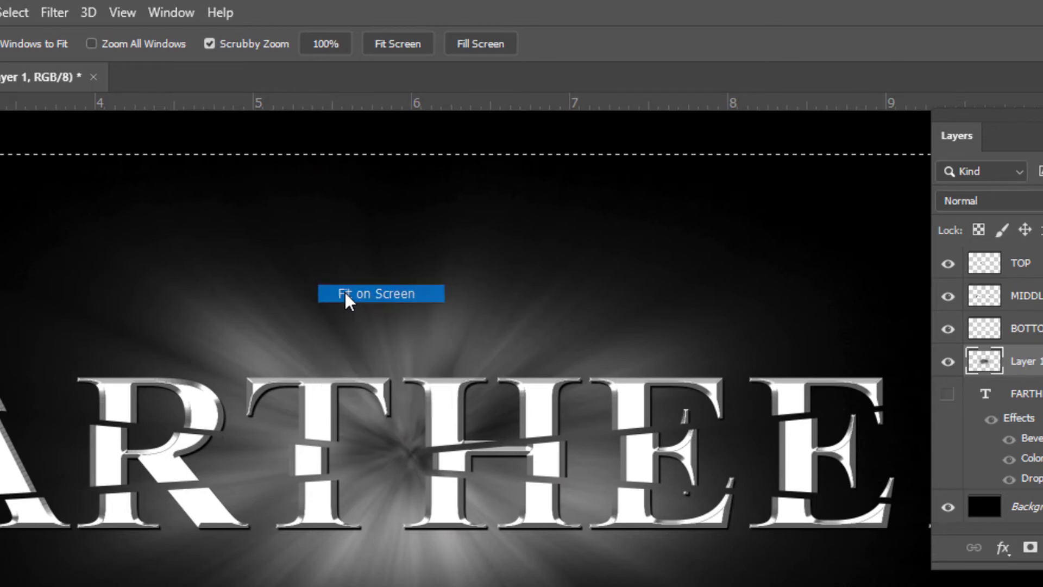
pyautogui.click(345, 293)
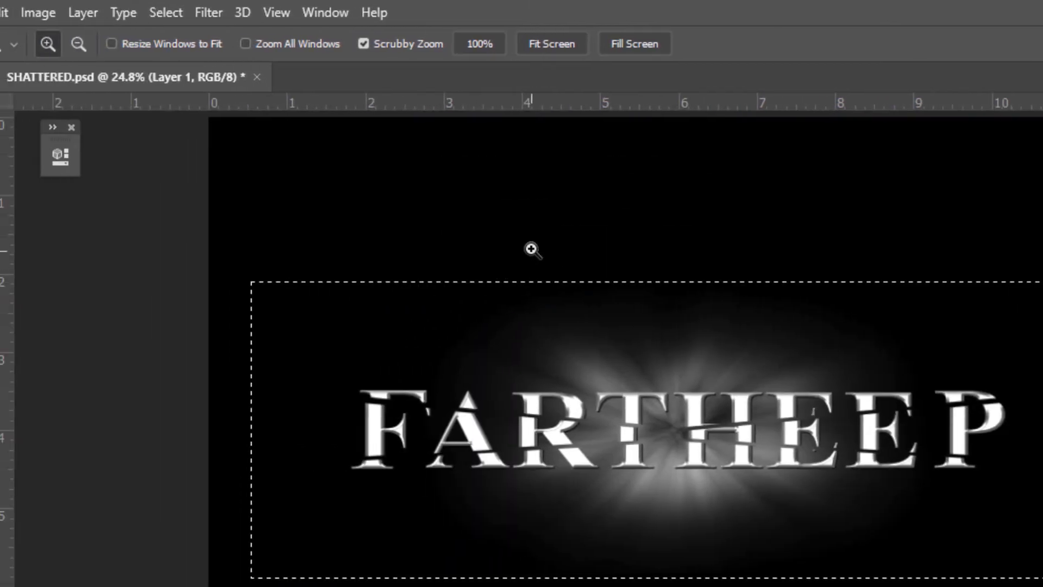
pyautogui.hotkey('ctrl', 'd')
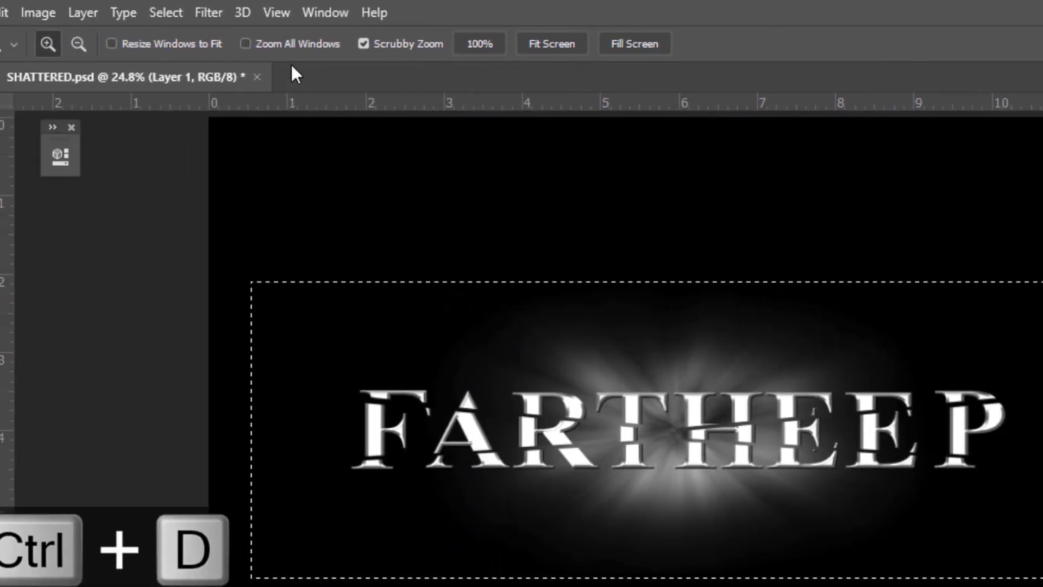
pyautogui.click(179, 12)
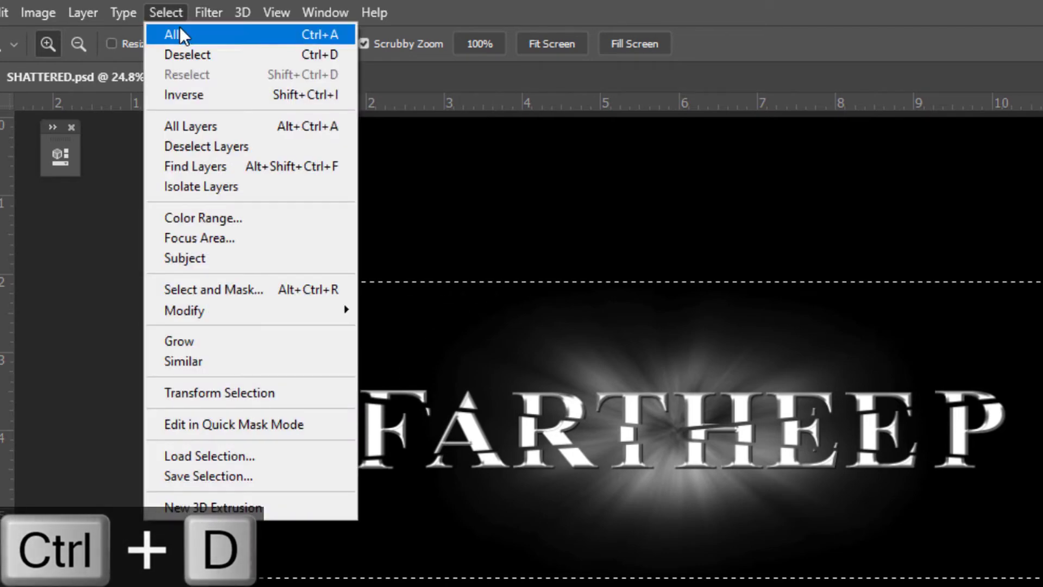
pyautogui.click(227, 54)
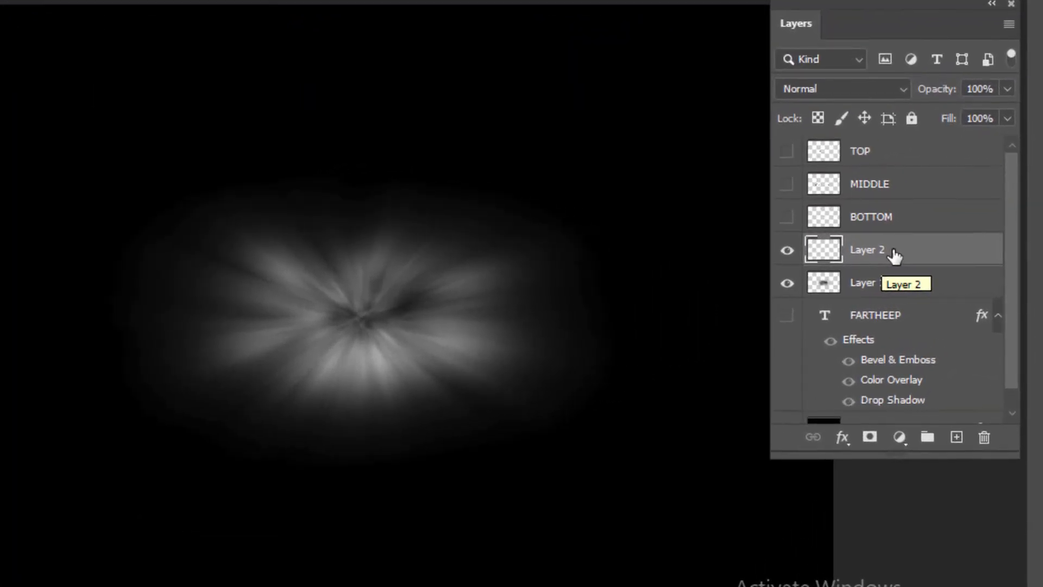
# - With Layer 2 active, load the combined pixel selection of the BOTTOM, MIDDLE and TOP layers
pyautogui.keyDown('ctrl'); pyautogui.click(825, 217); pyautogui.keyUp('ctrl')
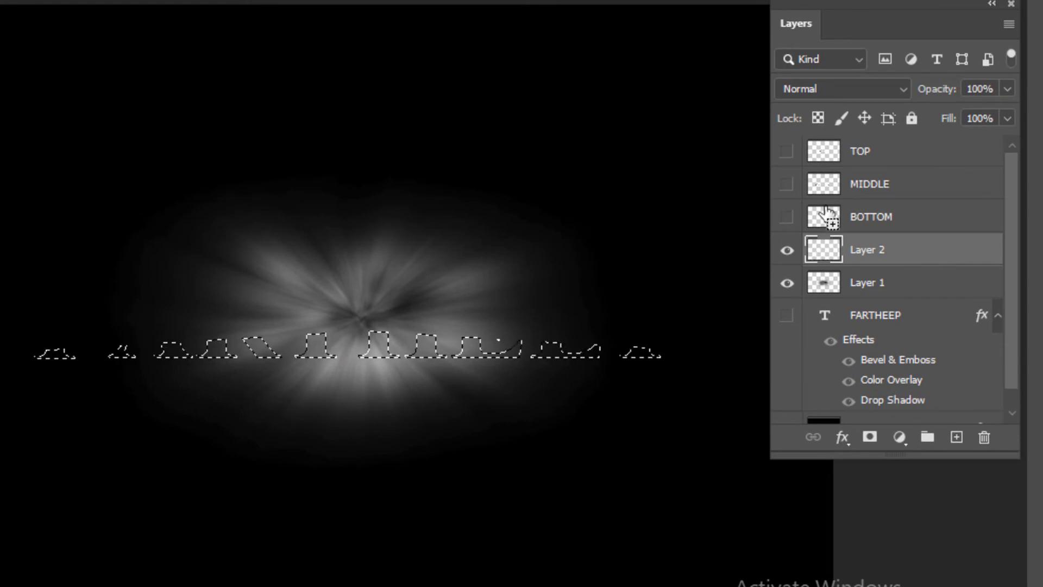
pyautogui.keyDown('ctrl'); pyautogui.keyDown('shift'); pyautogui.click(824, 187); pyautogui.keyUp('shift'); pyautogui.keyUp('ctrl')
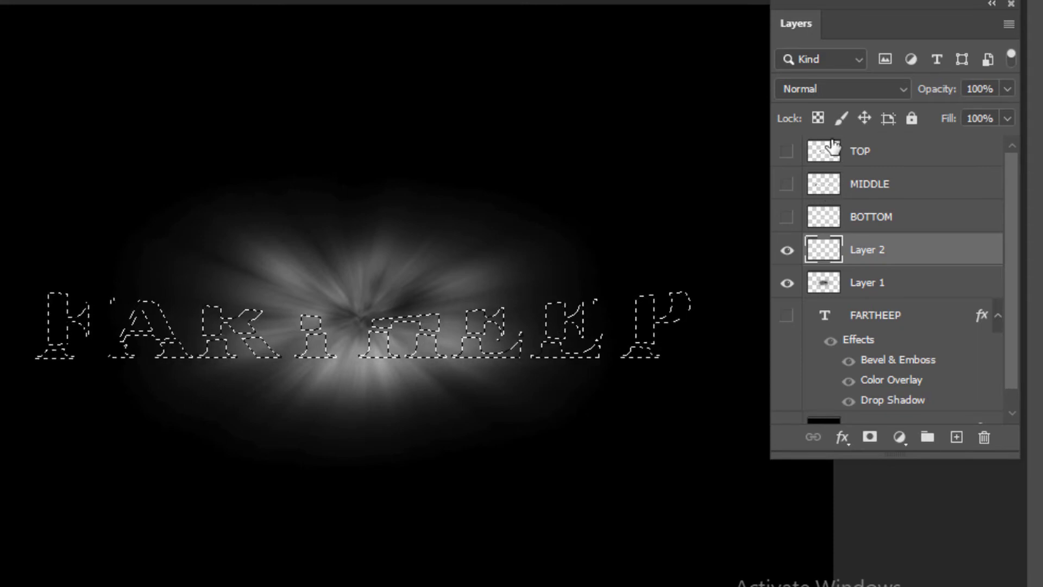
pyautogui.keyDown('ctrl'); pyautogui.keyDown('shift'); pyautogui.click(825, 157); pyautogui.keyUp('shift'); pyautogui.keyUp('ctrl')
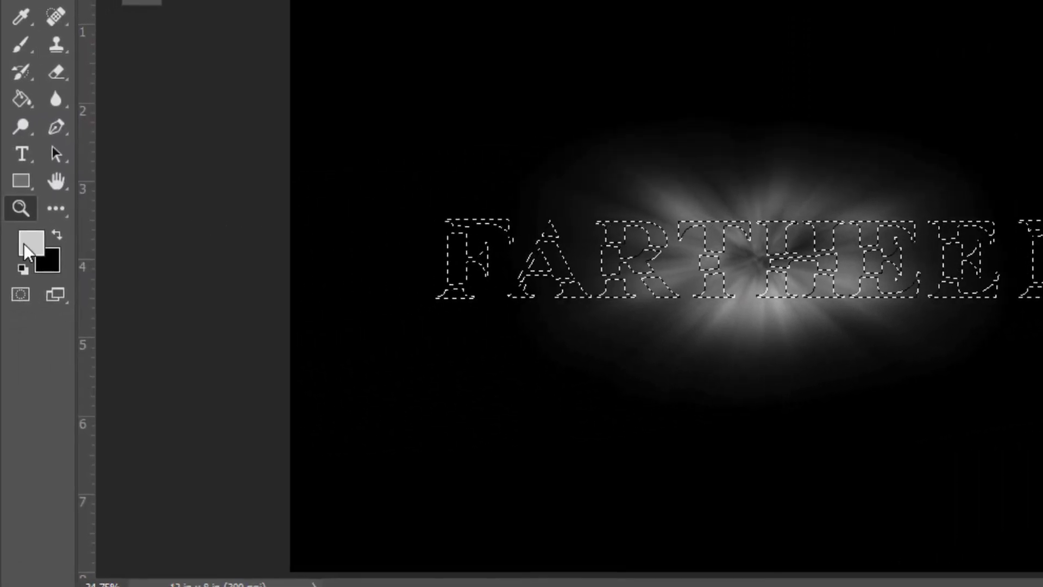
# - Set the foreground color to light gray cecece
pyautogui.click(0, 252)
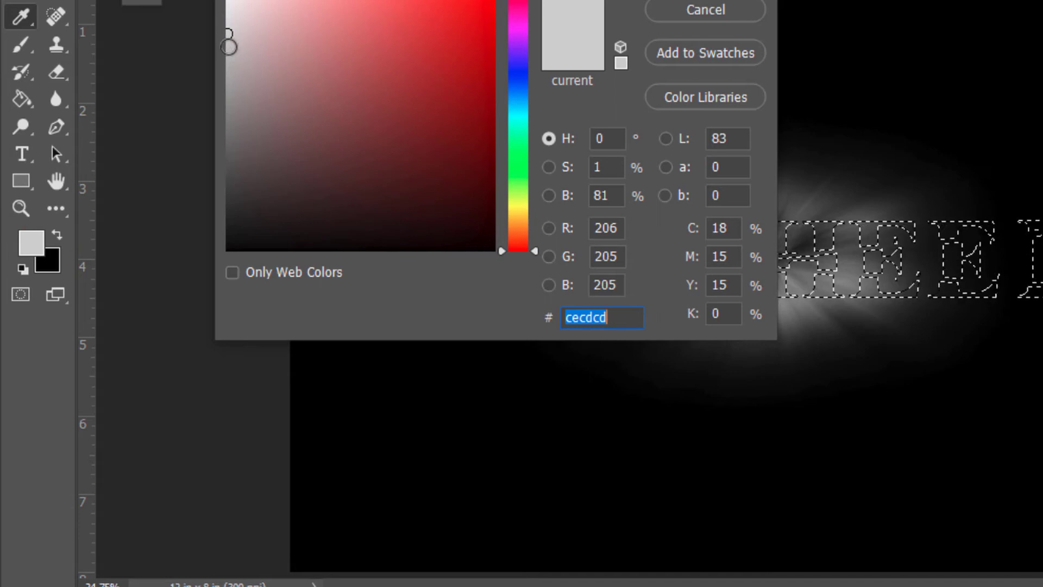
pyautogui.click(229, 47)
pyautogui.moveTo(228, 48); pyautogui.dragTo(226, 33)
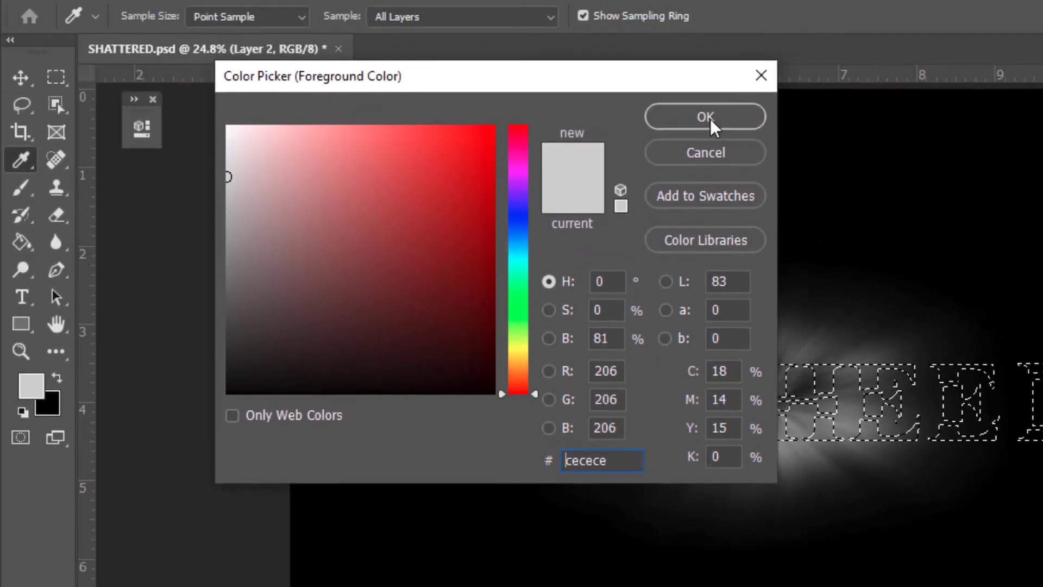
pyautogui.click(709, 121)
pyautogui.click(709, 121)
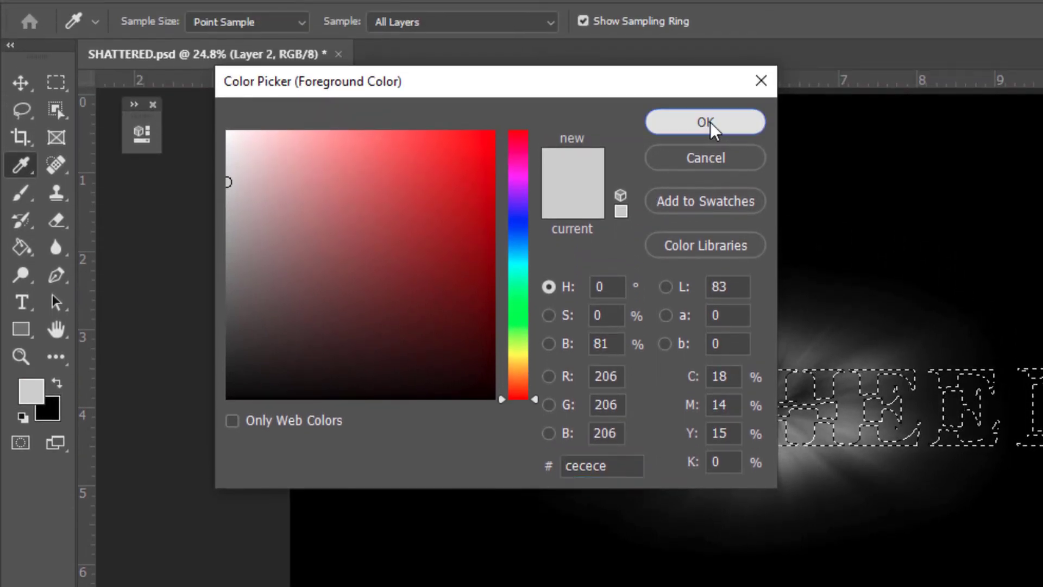
# - Fill the text selection on Layer 2 with the foreground color at Normal mode and 100% opacity, then deselect
pyautogui.press('z')
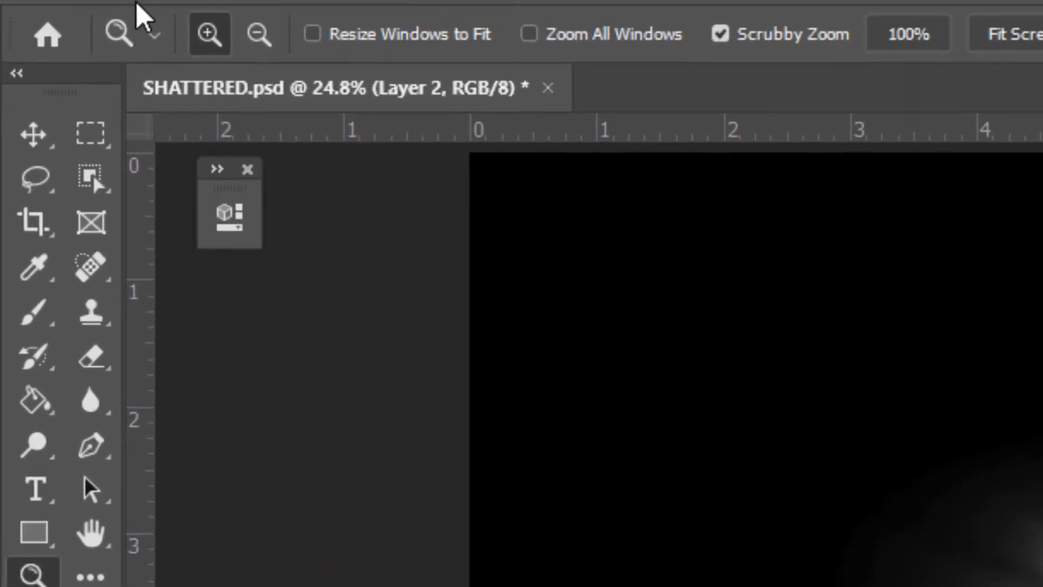
pyautogui.click(140, 0)
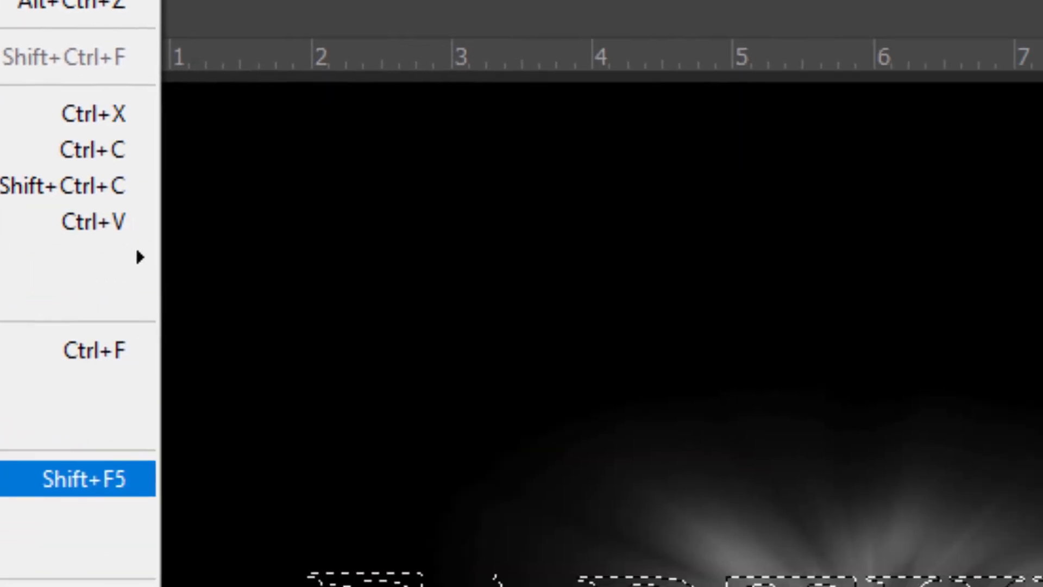
pyautogui.click(408, 571)
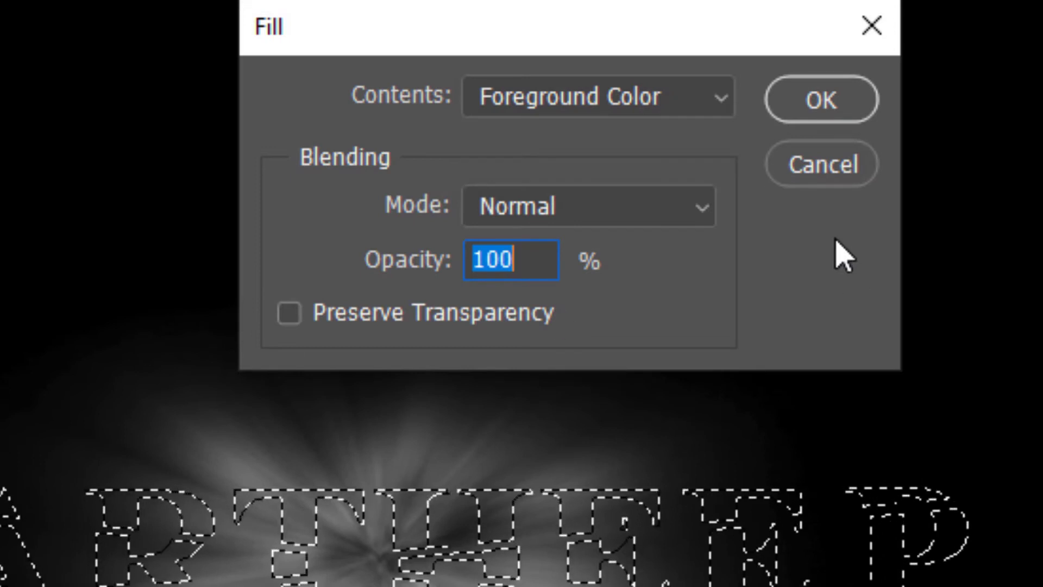
pyautogui.click(622, 112)
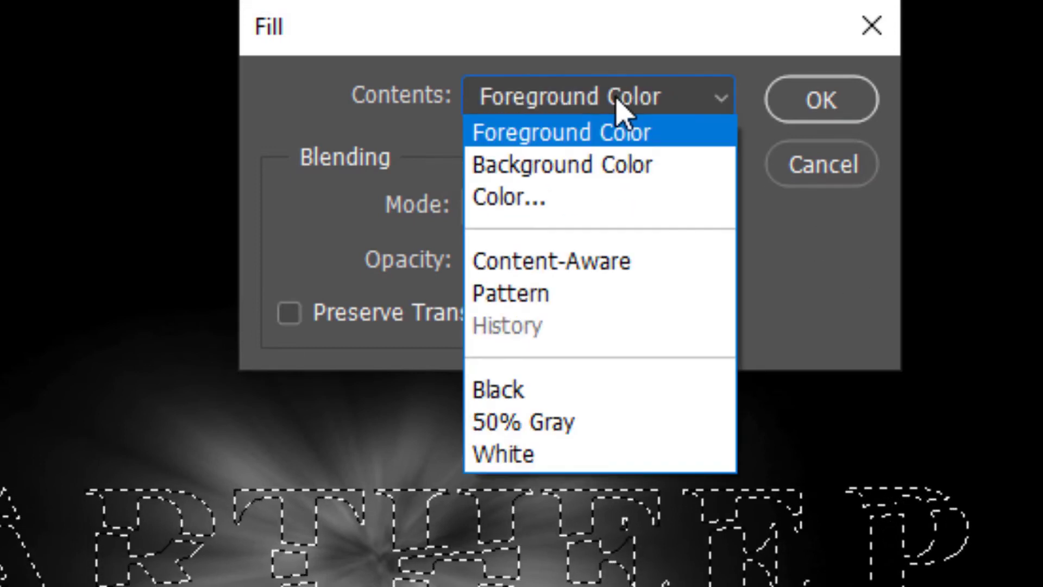
pyautogui.click(592, 136)
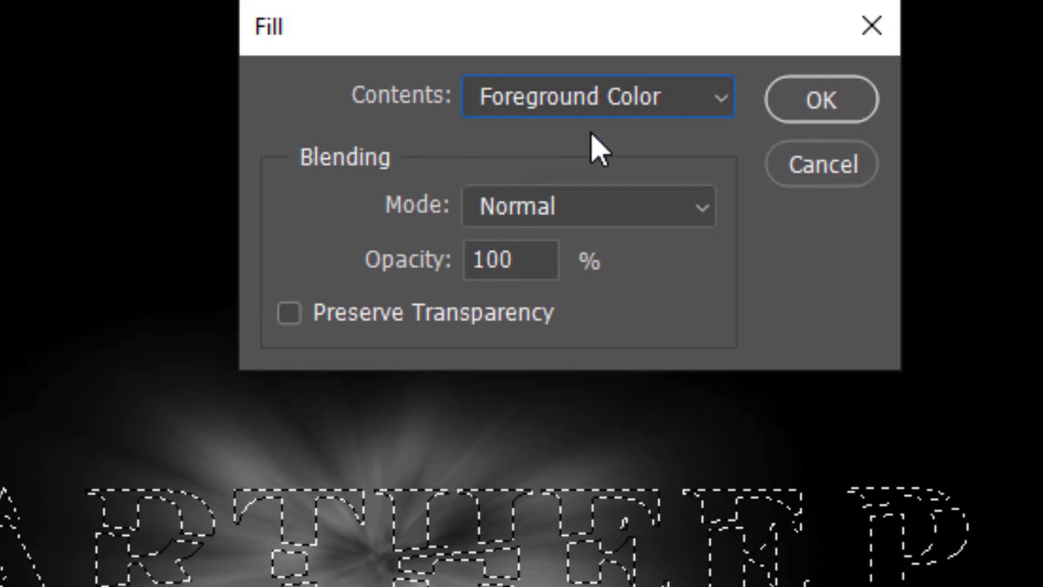
pyautogui.hotkey('alt', 'BackSpace')
pyautogui.click(815, 111)
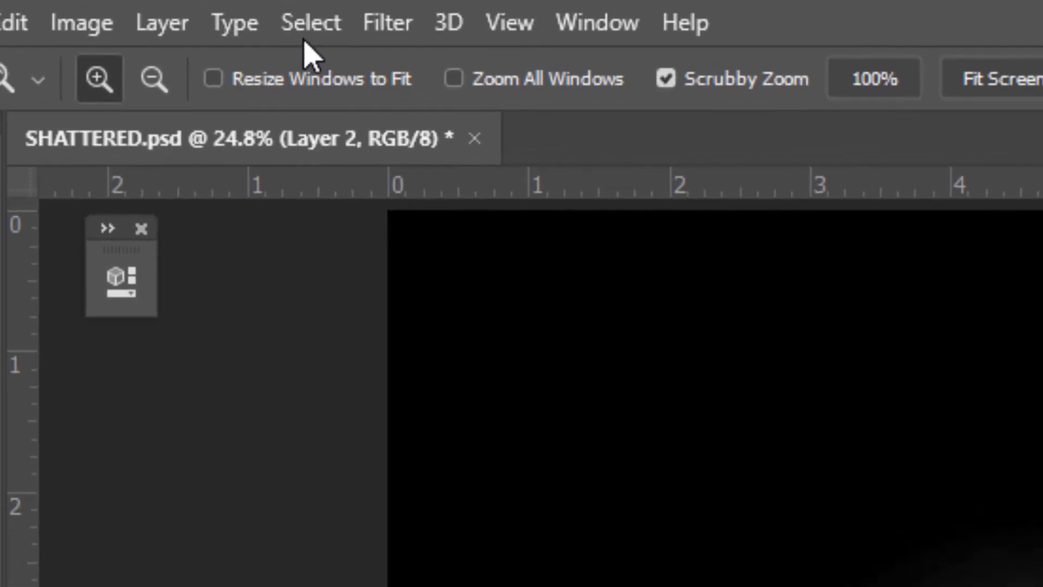
pyautogui.click(303, 33)
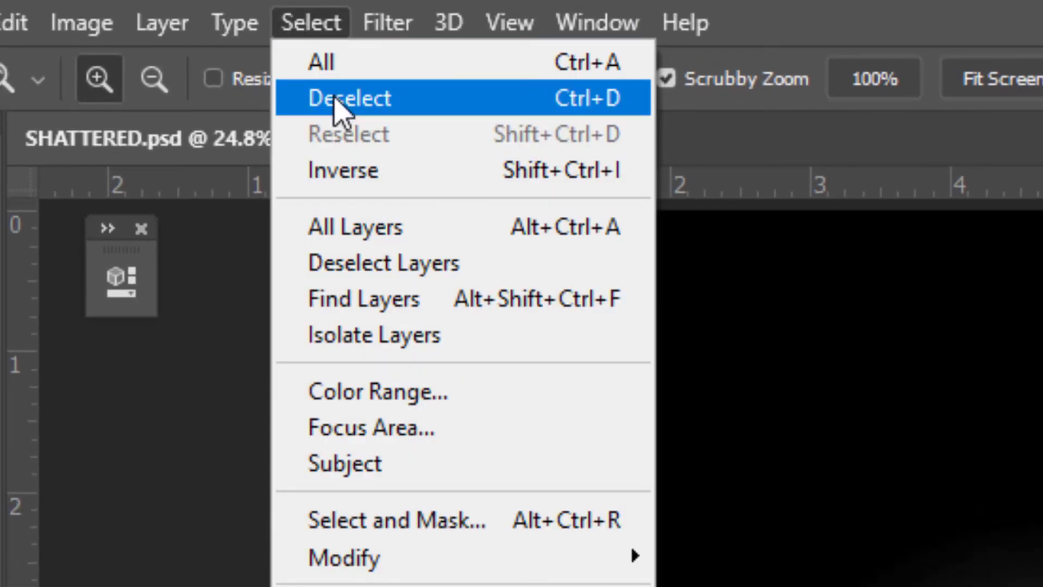
pyautogui.click(339, 99)
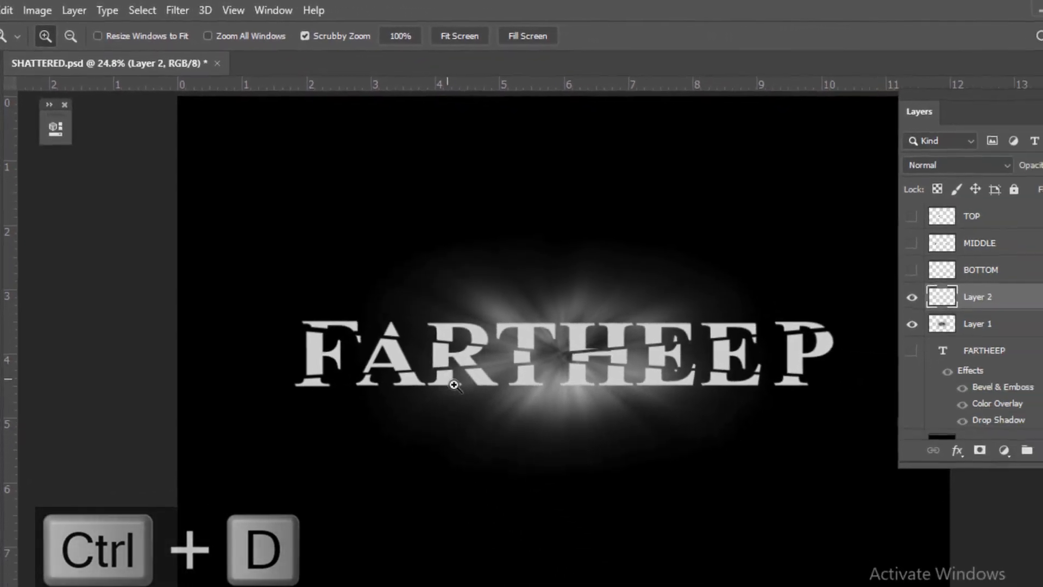
pyautogui.press('alt')
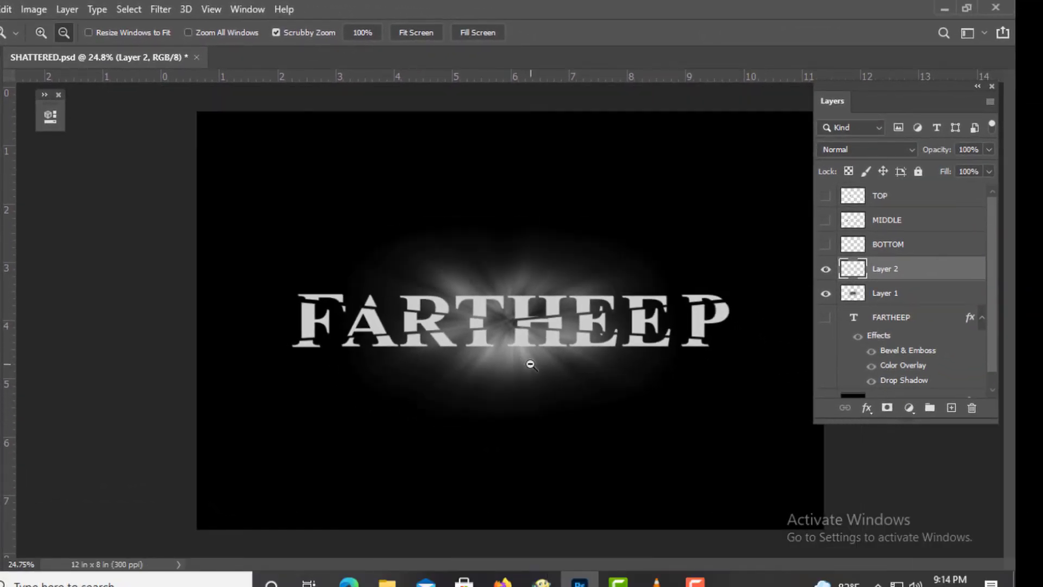
# - Toggle Layer 2's visibility to compare the gray text fill against the glow
pyautogui.keyDown('alt'); pyautogui.click(530, 364); pyautogui.keyUp('alt')
pyautogui.click(826, 269)
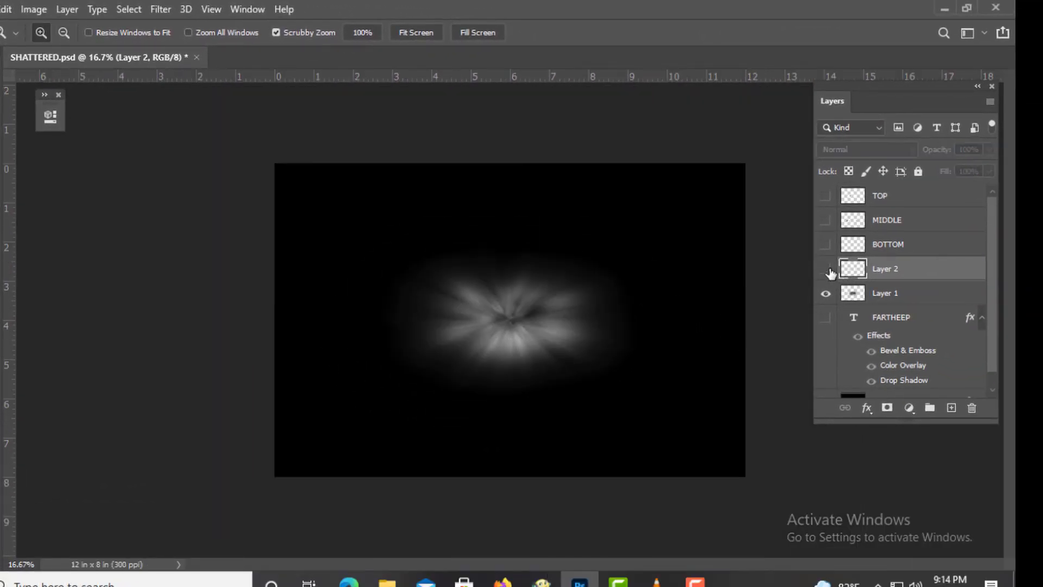
pyautogui.click(826, 270)
pyautogui.click(823, 270)
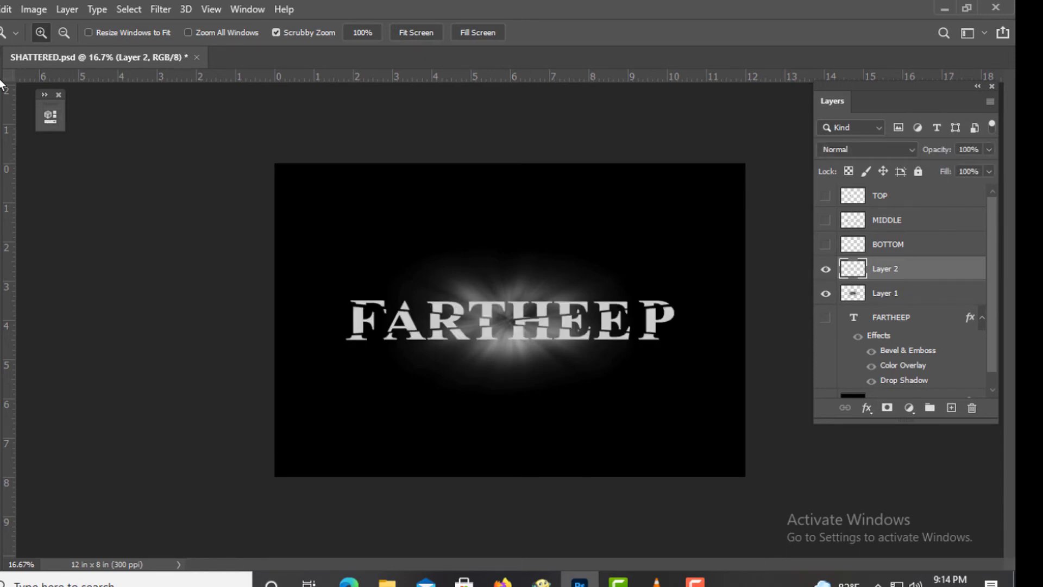
# - Marquee-select a wide band across the text and apply Radial Blur with amount 75, Zoom method and Good quality
pyautogui.press('m')
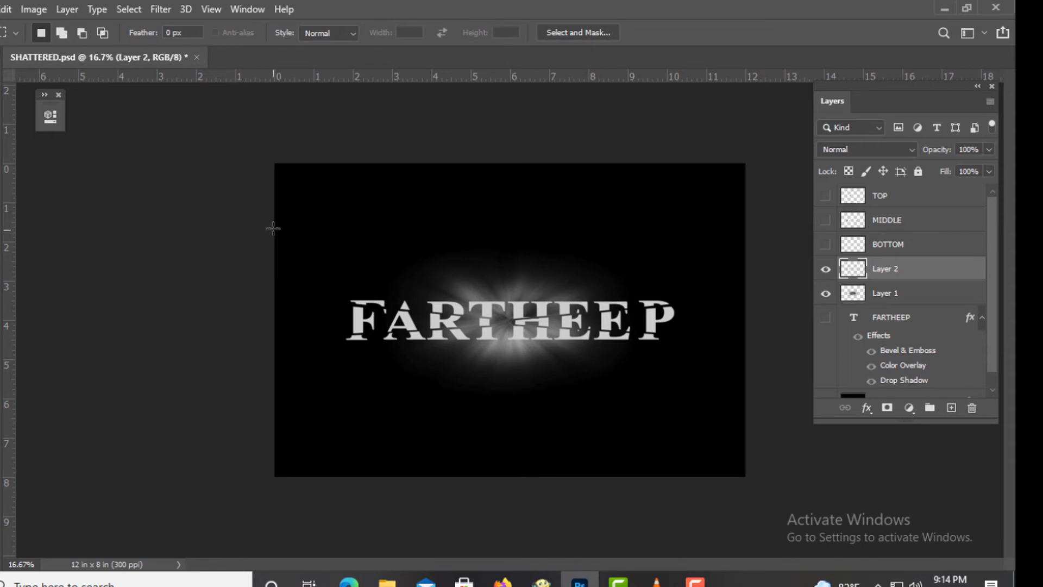
pyautogui.moveTo(274, 216); pyautogui.dragTo(742, 407)
pyautogui.moveTo(631, 400); pyautogui.dragTo(629, 407)
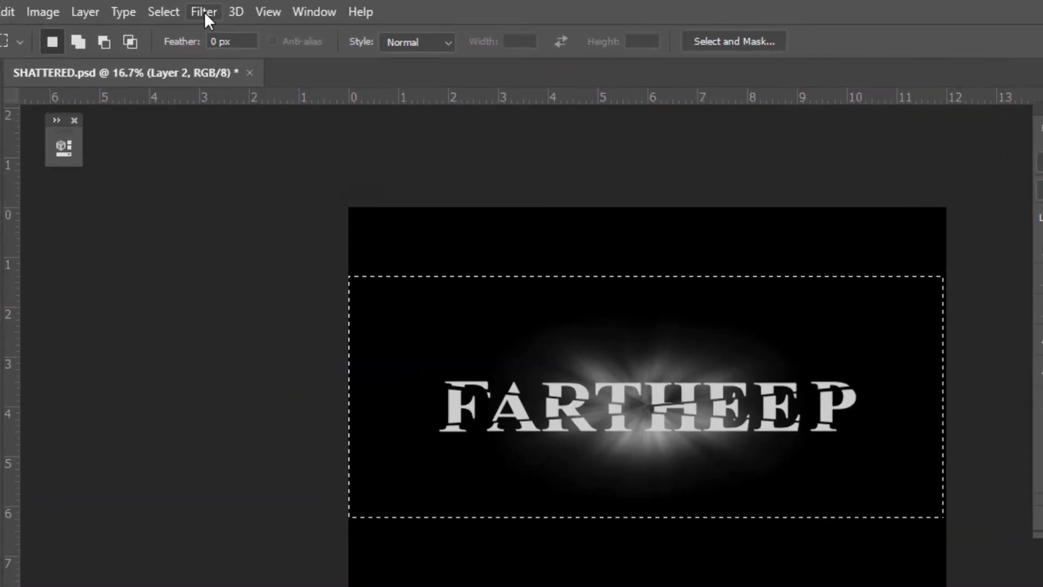
pyautogui.click(161, 10)
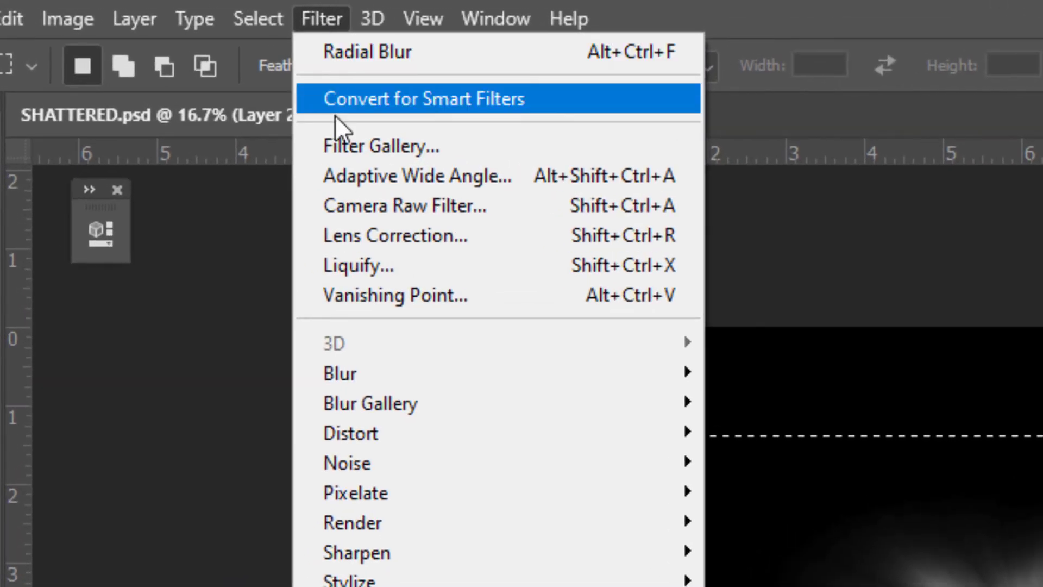
pyautogui.moveTo(410, 375)
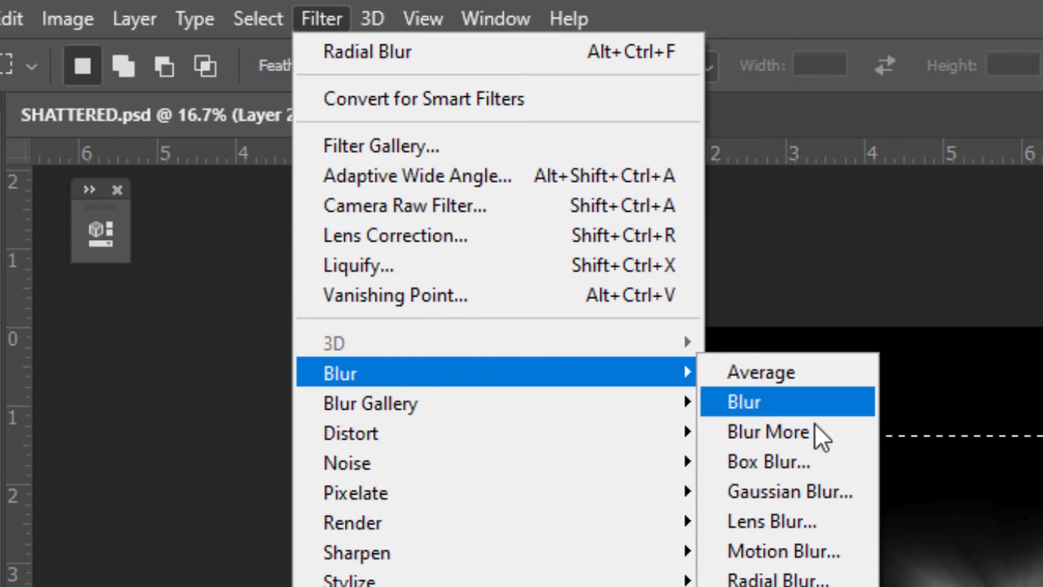
pyautogui.click(809, 580)
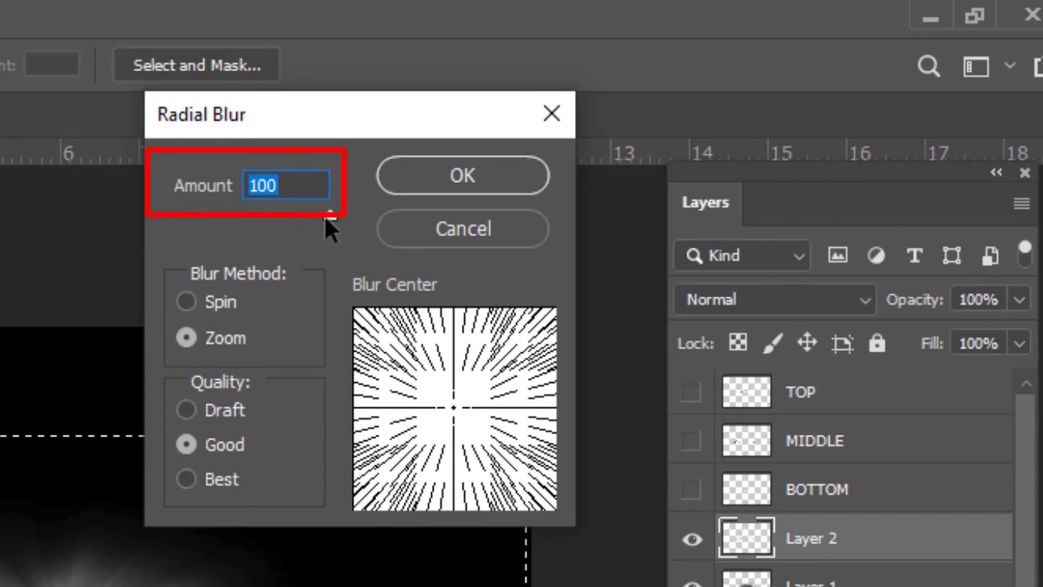
pyautogui.moveTo(324, 215); pyautogui.dragTo(286, 215)
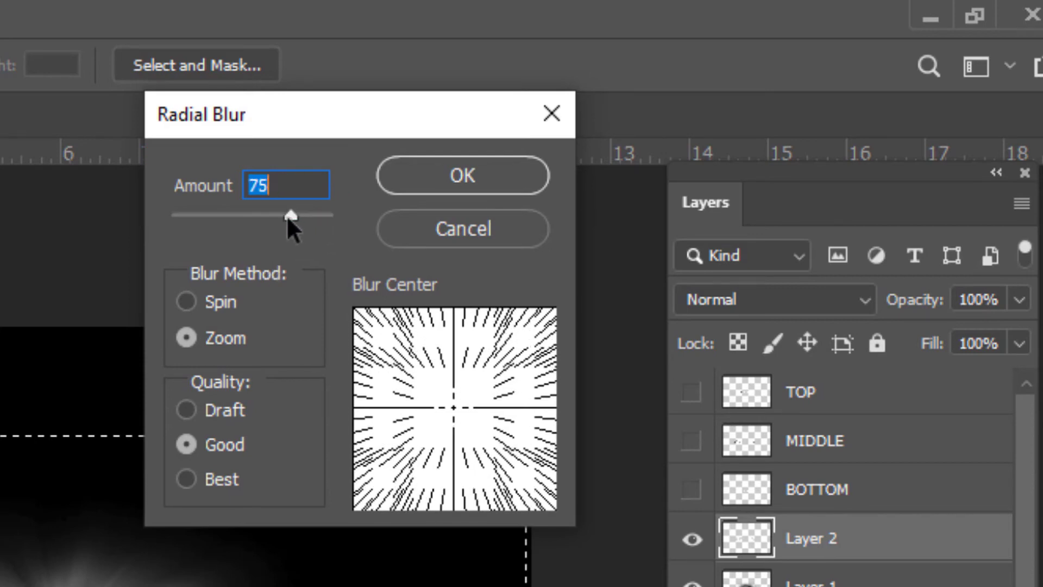
pyautogui.click(195, 337)
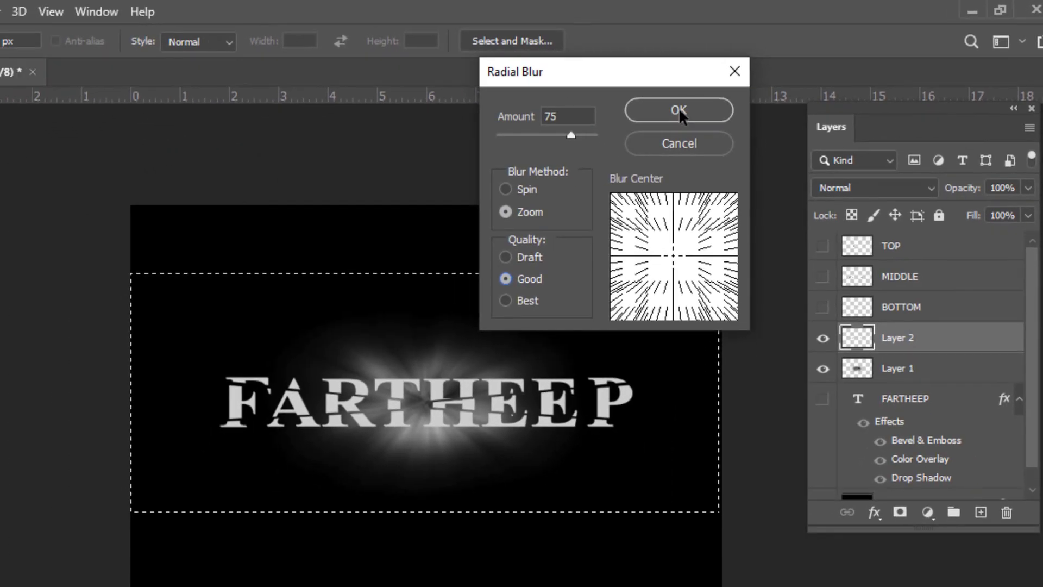
pyautogui.click(650, 122)
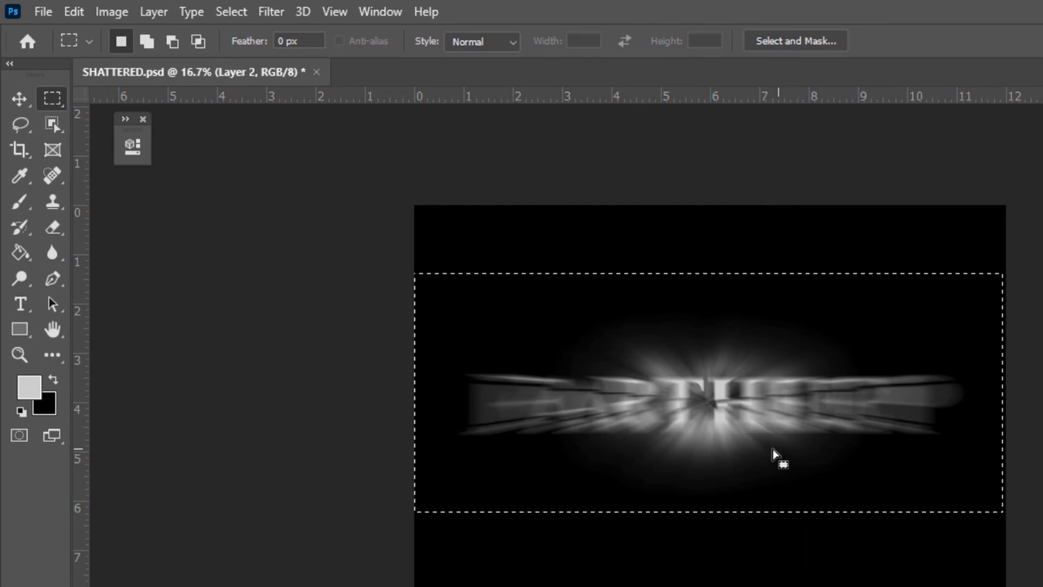
# - Deselect the blurred band on Layer 2
pyautogui.click(21, 356)
pyautogui.click(736, 401)
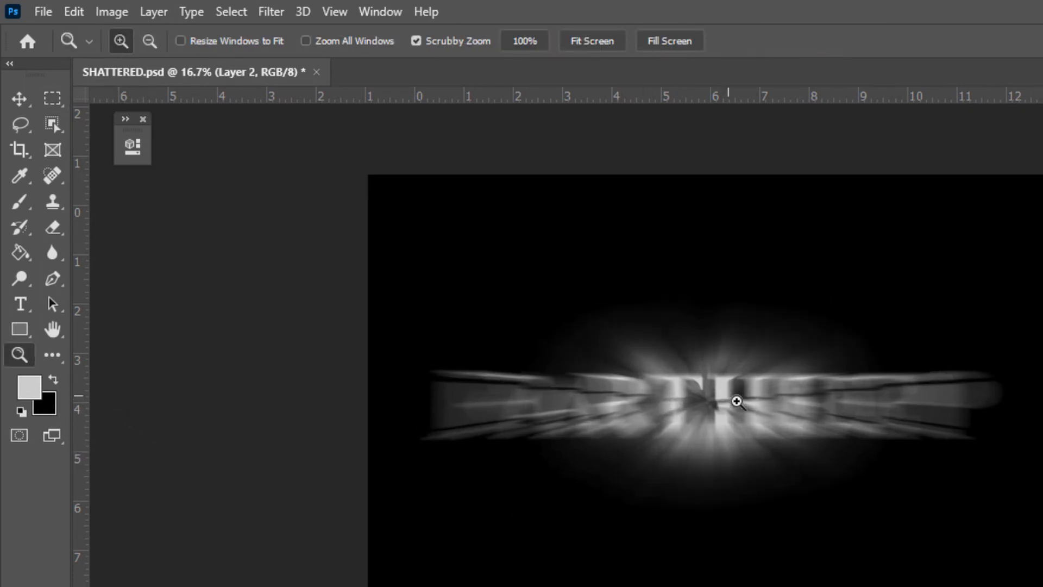
pyautogui.click(771, 419)
pyautogui.click(507, 405)
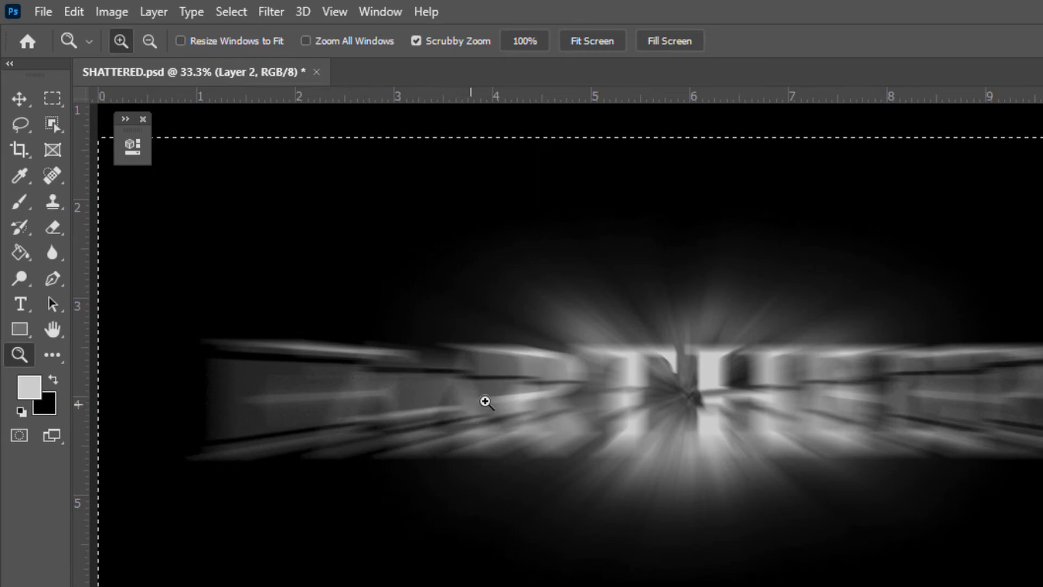
pyautogui.keyDown('alt'); pyautogui.click(615, 392); pyautogui.keyUp('alt')
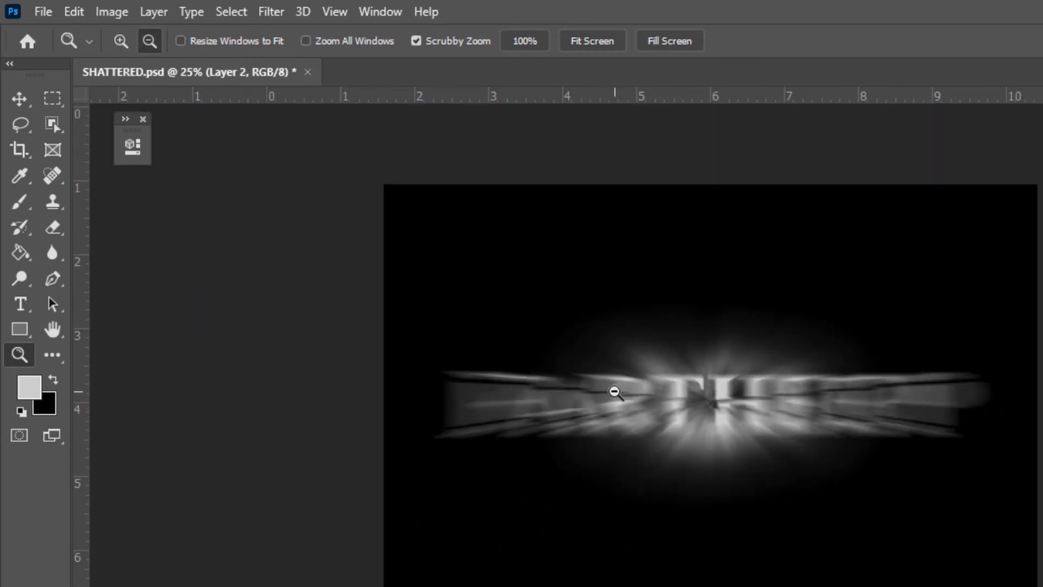
pyautogui.keyDown('alt'); pyautogui.click(616, 392); pyautogui.keyUp('alt')
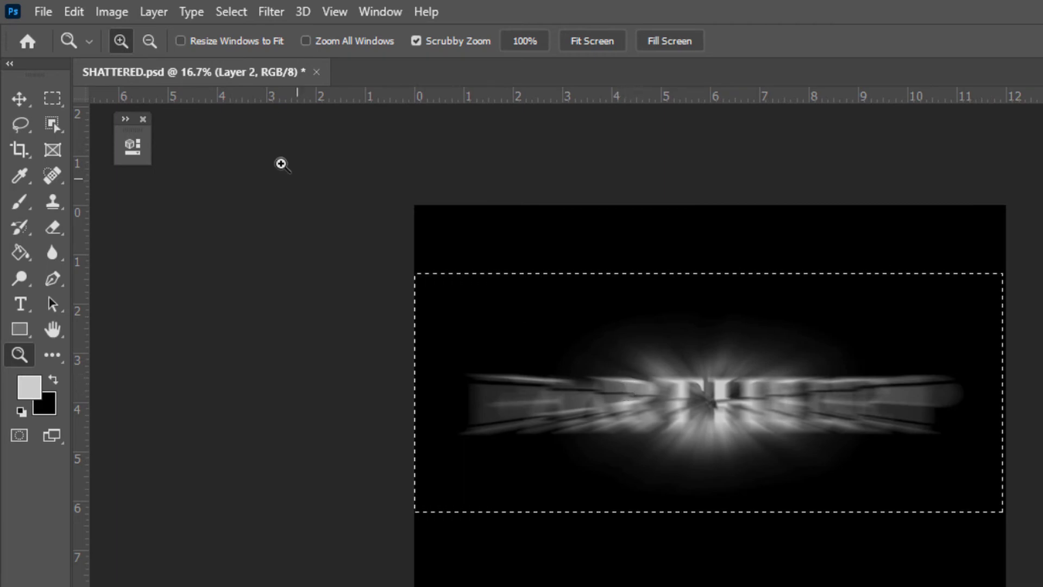
pyautogui.click(225, 10)
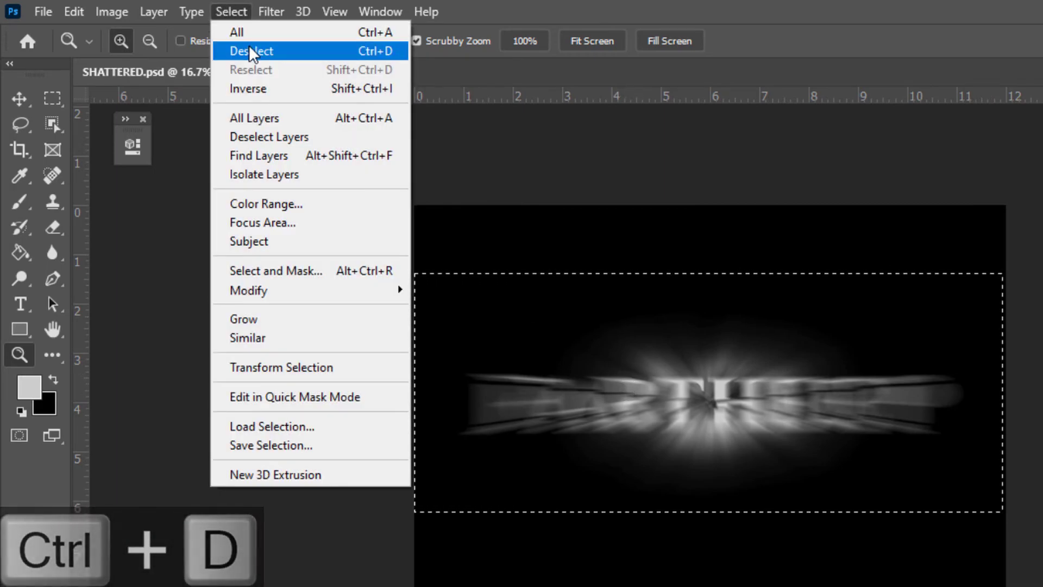
pyautogui.click(249, 46)
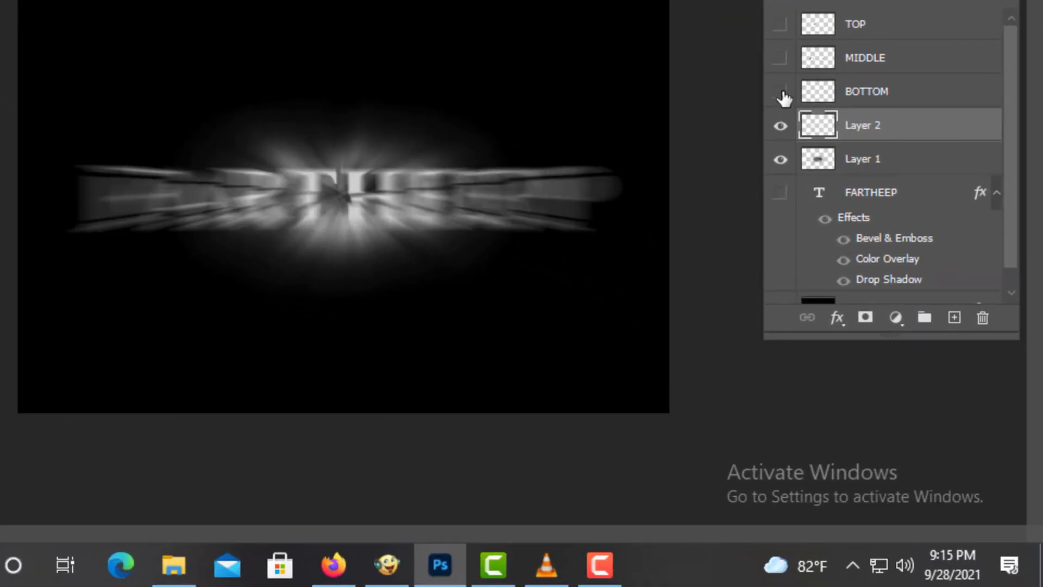
# - Show the BOTTOM, MIDDLE and TOP layers and merge Layer 2 down into Layer 1
pyautogui.moveTo(784, 98); pyautogui.dragTo(782, 24)
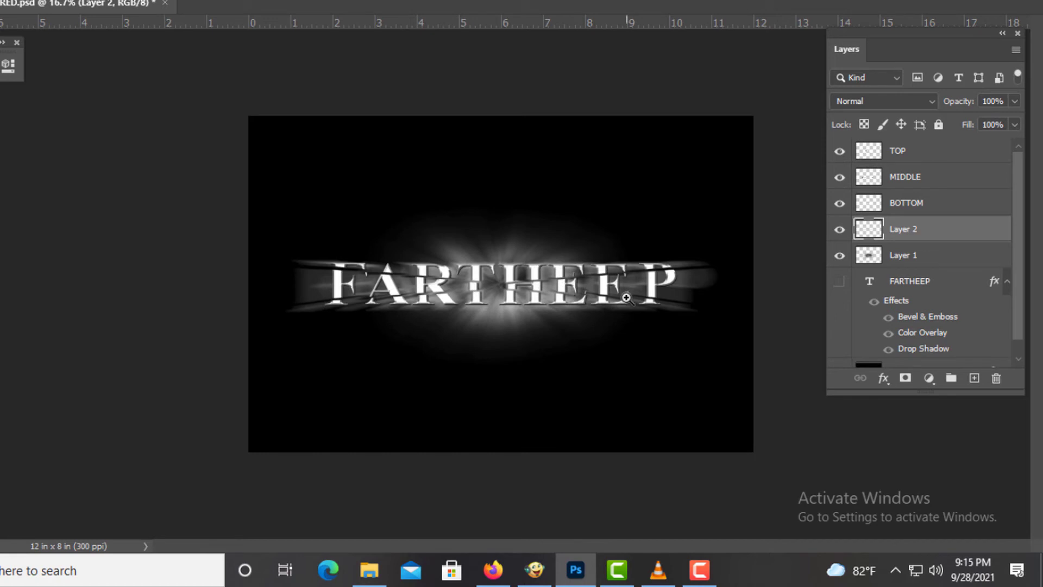
pyautogui.click(727, 293)
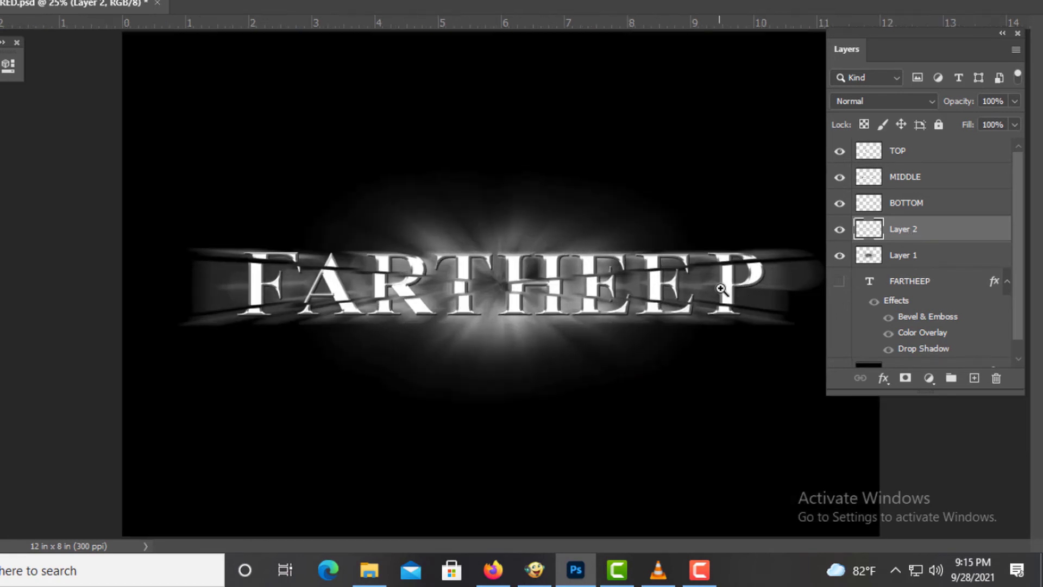
pyautogui.rightClick(929, 235)
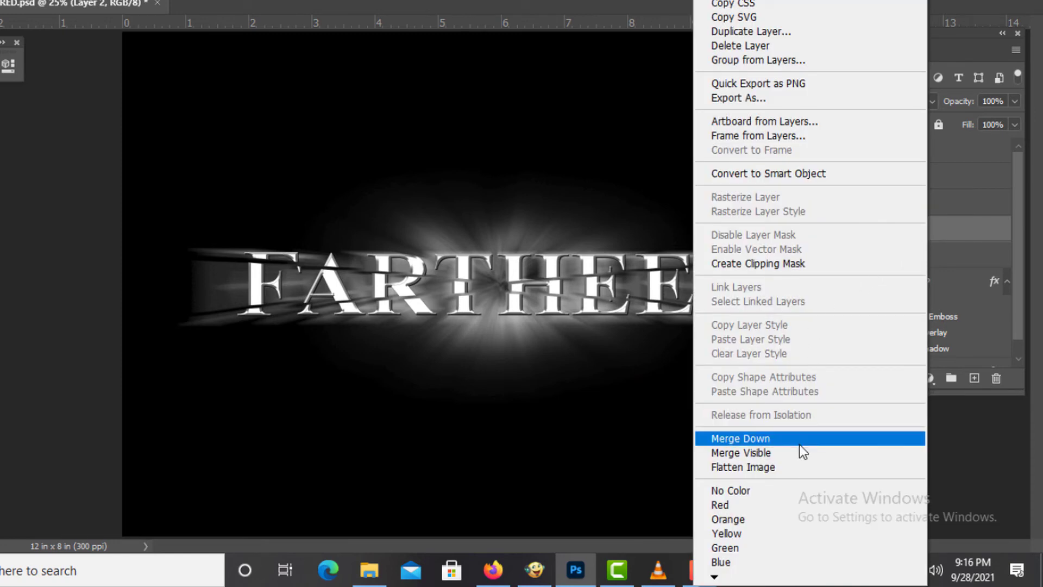
pyautogui.click(800, 438)
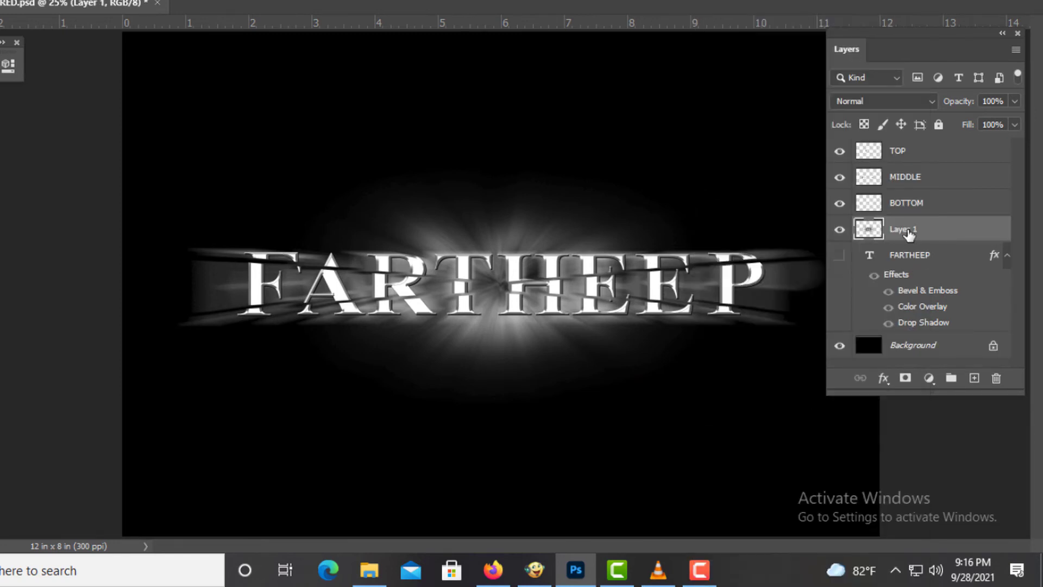
# - Add a colorized Hue/Saturation adjustment layer above Layer 1 with hue 203, saturation 56 and lightness -27
pyautogui.click(840, 231)
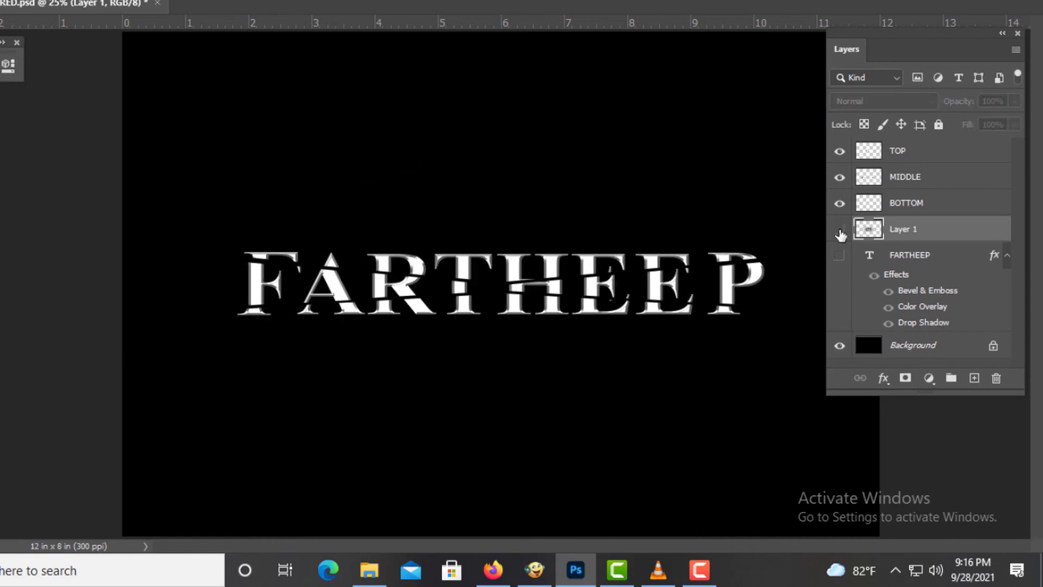
pyautogui.click(839, 230)
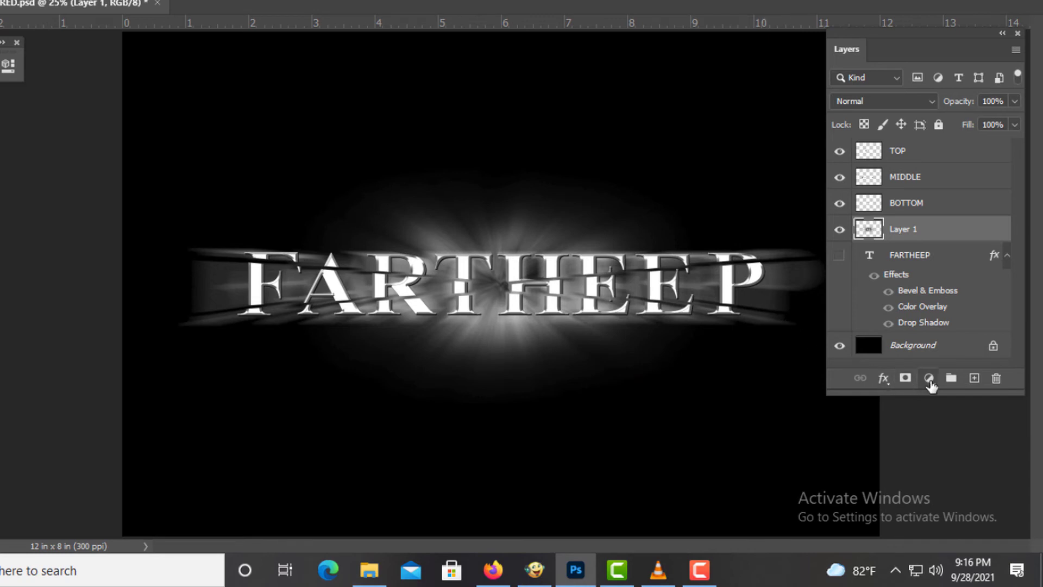
pyautogui.click(929, 379)
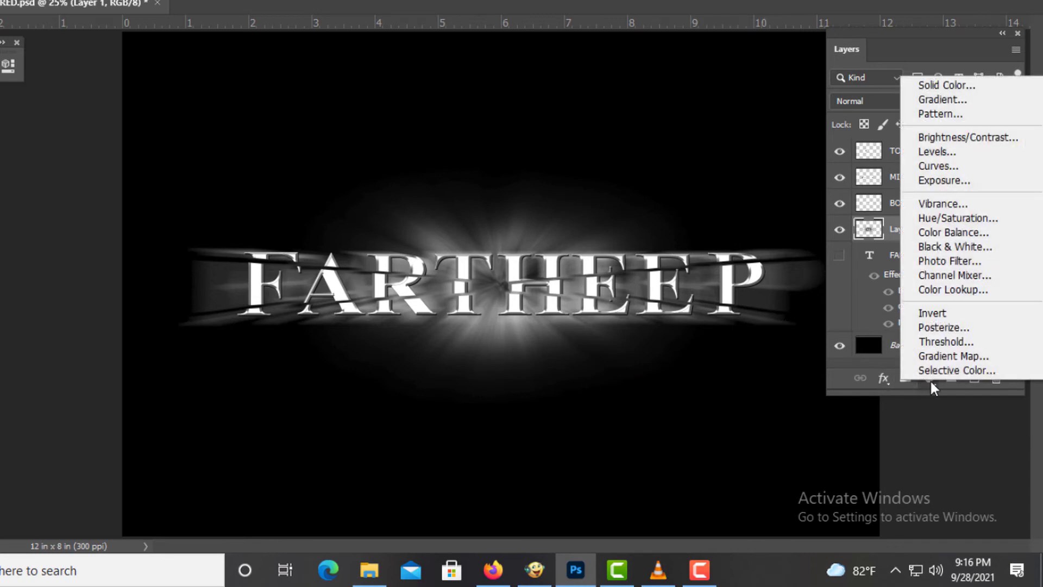
pyautogui.click(943, 219)
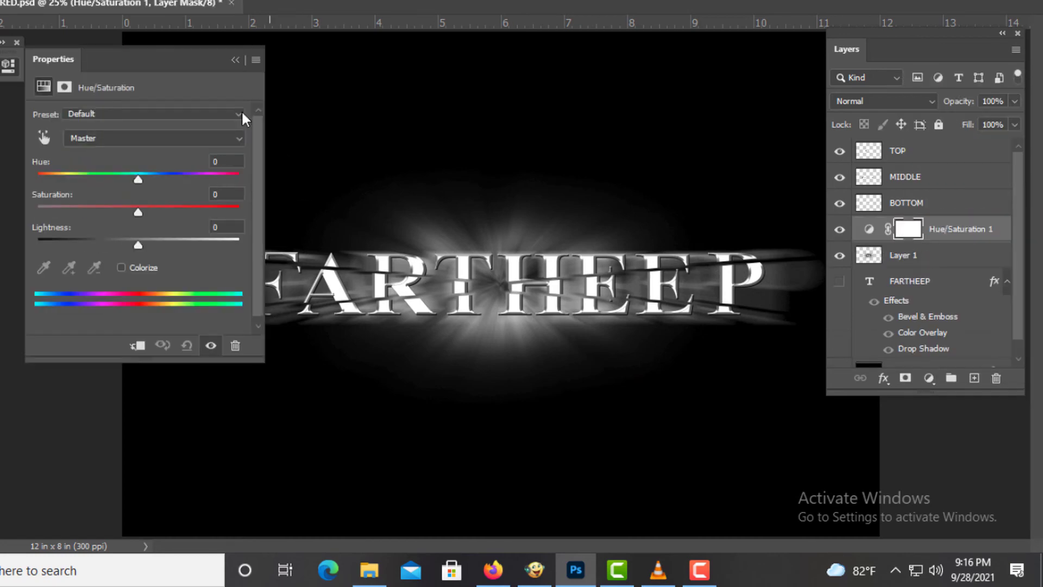
pyautogui.moveTo(186, 63)
pyautogui.mouseDown()
pyautogui.moveTo(170, 60)
pyautogui.moveTo(184, 55)
pyautogui.mouseUp()
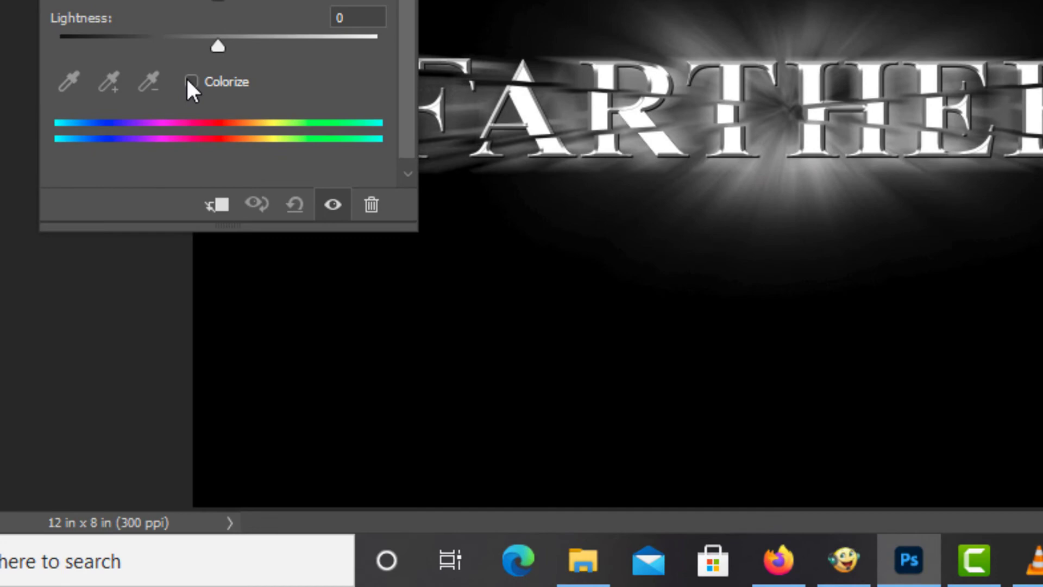
pyautogui.click(120, 266)
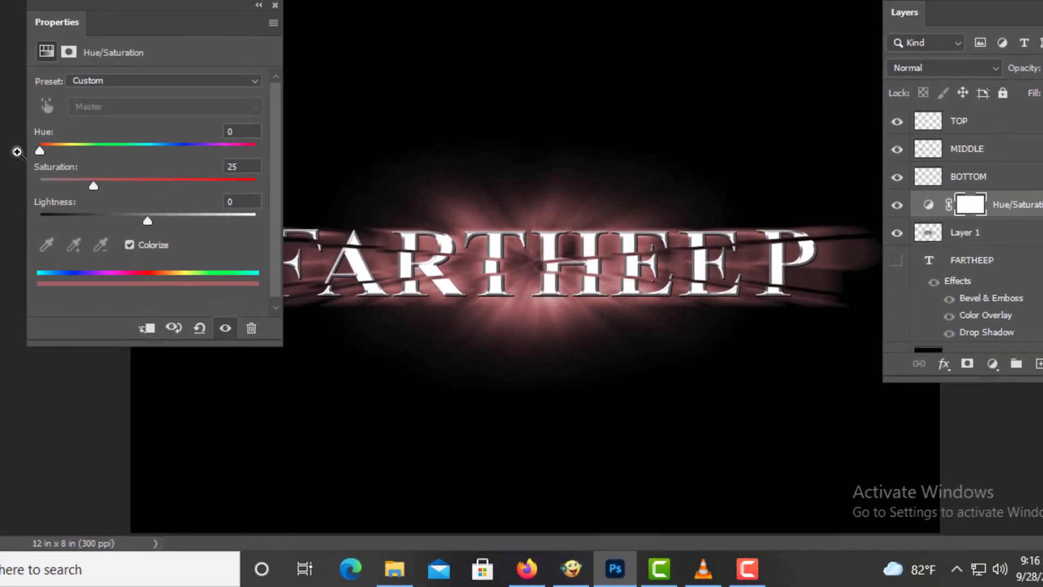
pyautogui.moveTo(40, 150); pyautogui.dragTo(162, 144)
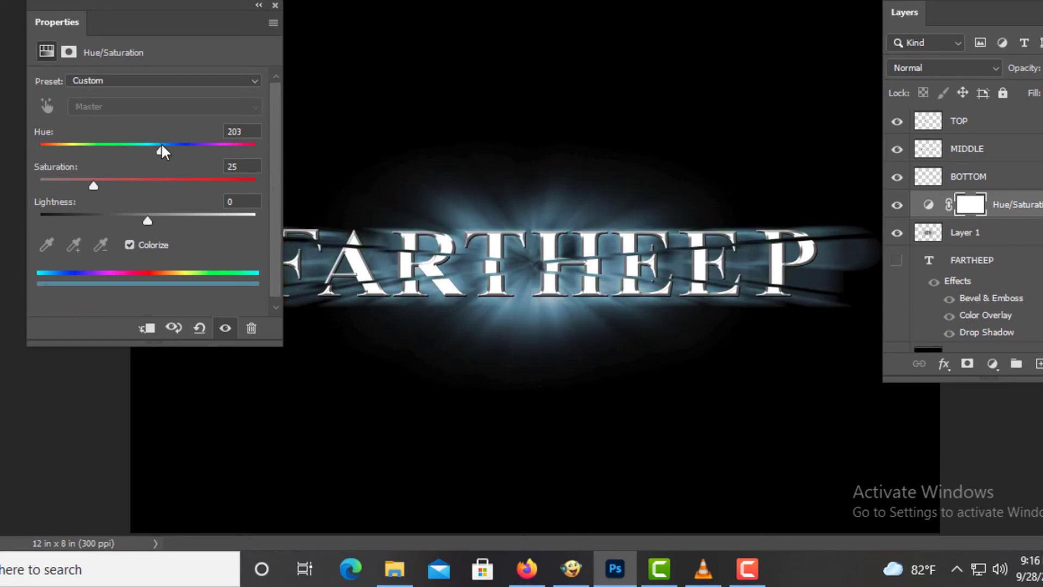
pyautogui.moveTo(96, 184); pyautogui.dragTo(118, 224)
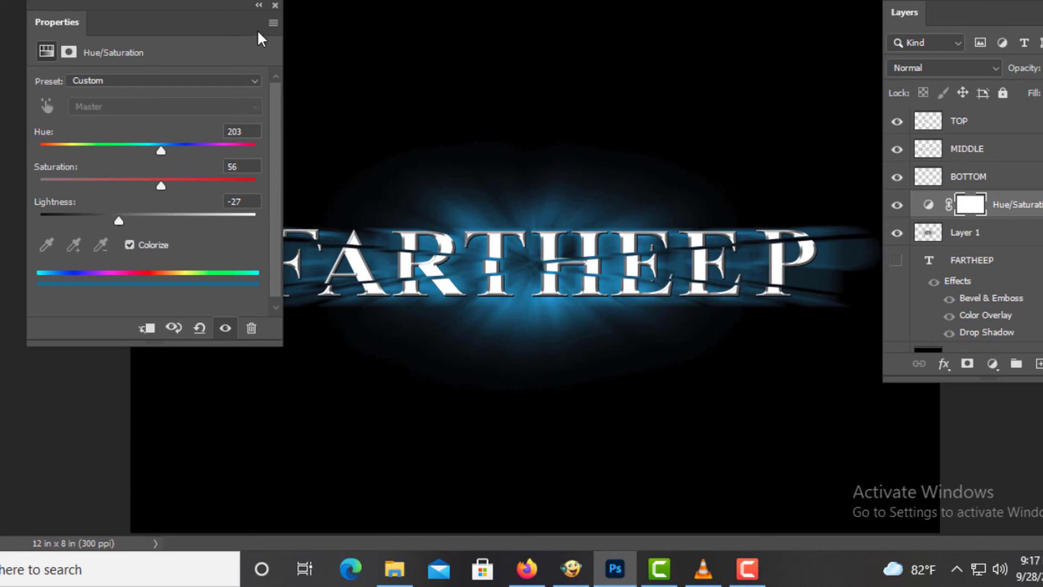
# - Open a Gradient Overlay layer style on the Hue/Saturation 1 layer
pyautogui.click(259, 6)
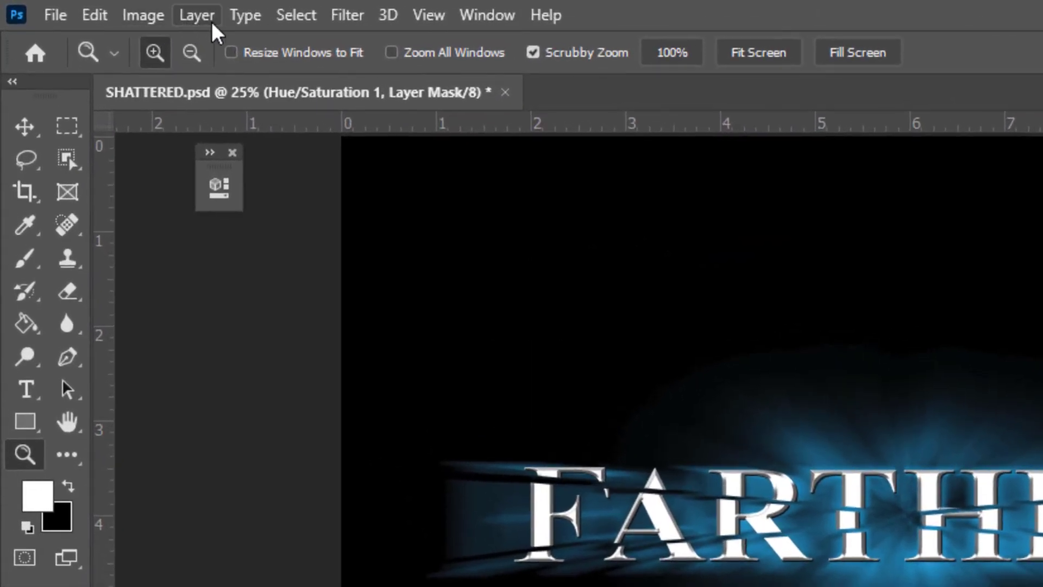
pyautogui.click(132, 9)
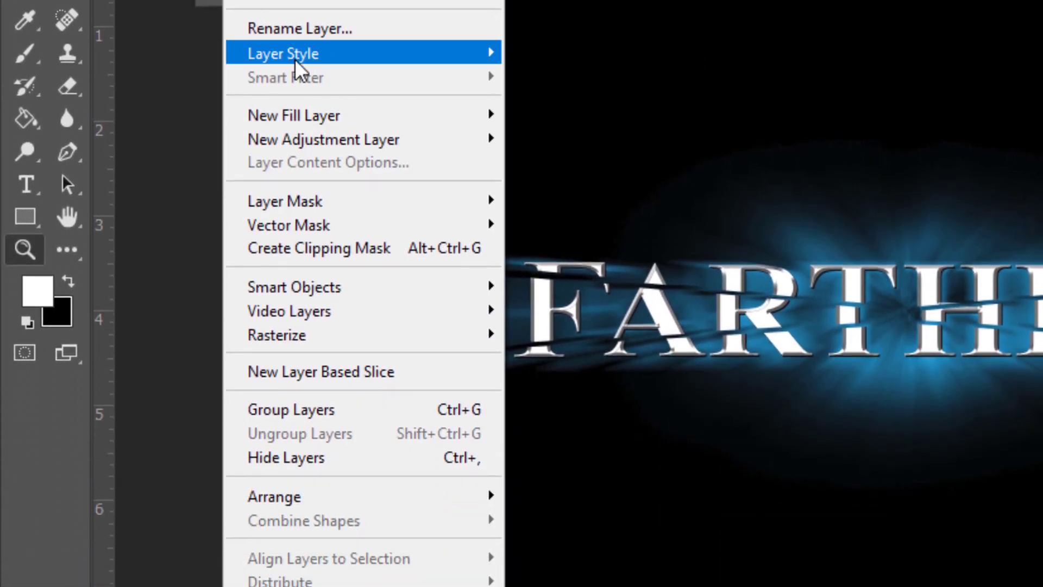
pyautogui.moveTo(294, 185)
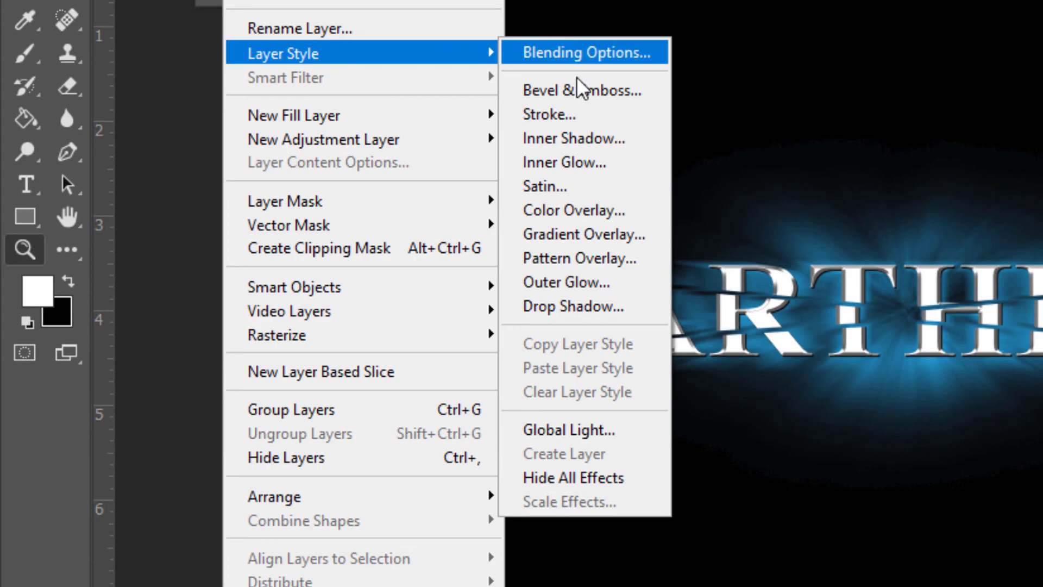
pyautogui.click(608, 237)
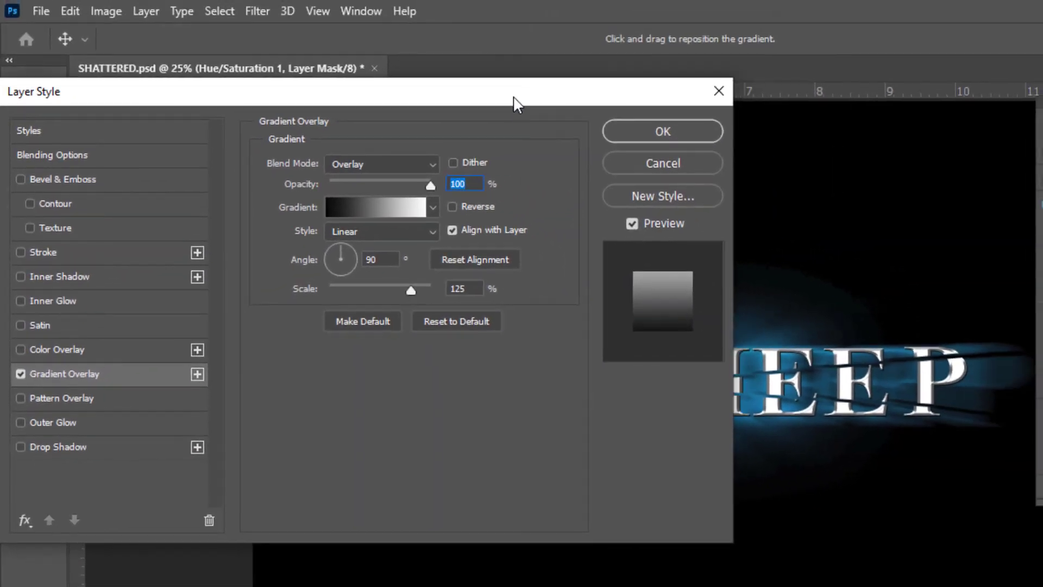
pyautogui.moveTo(603, 29); pyautogui.dragTo(881, 35)
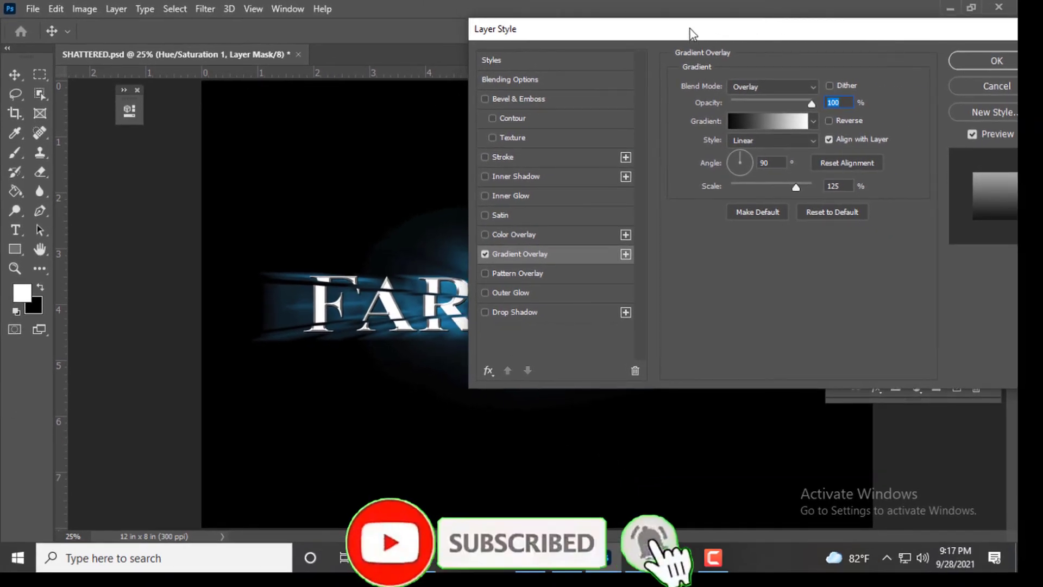
pyautogui.moveTo(689, 28); pyautogui.dragTo(810, 15)
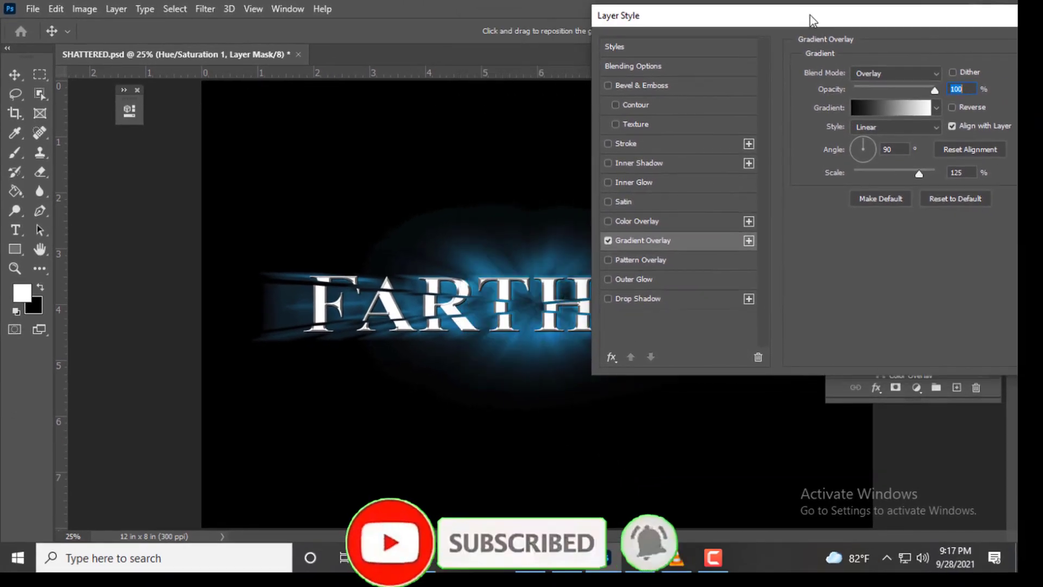
# - Apply the Gradient Overlay with Linear style, Overlay blend mode, 100% opacity, 90° angle and 125% scale
pyautogui.click(887, 125)
pyautogui.click(880, 163)
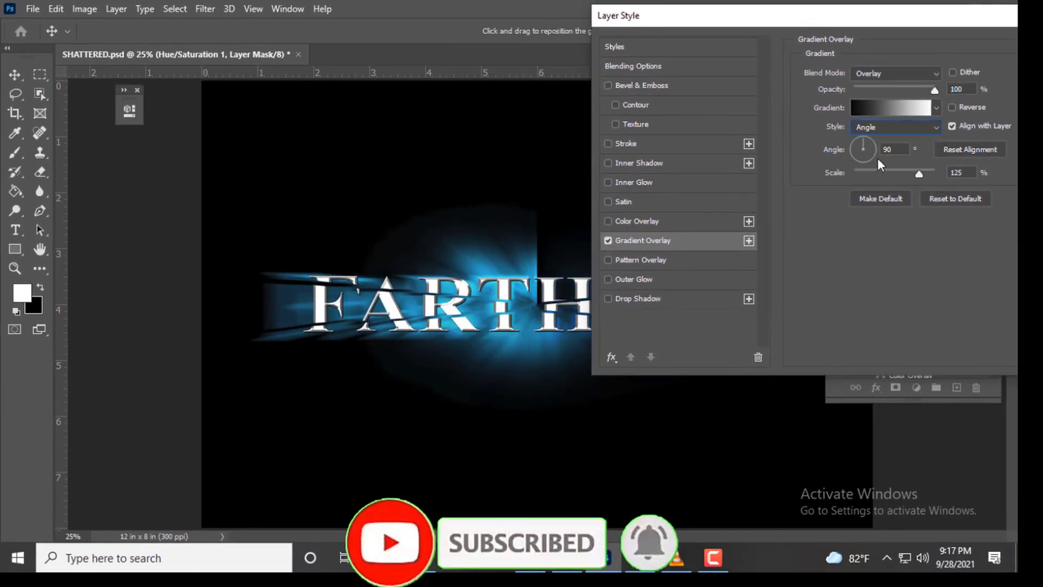
pyautogui.moveTo(835, 24); pyautogui.dragTo(792, 17)
pyautogui.click(839, 126)
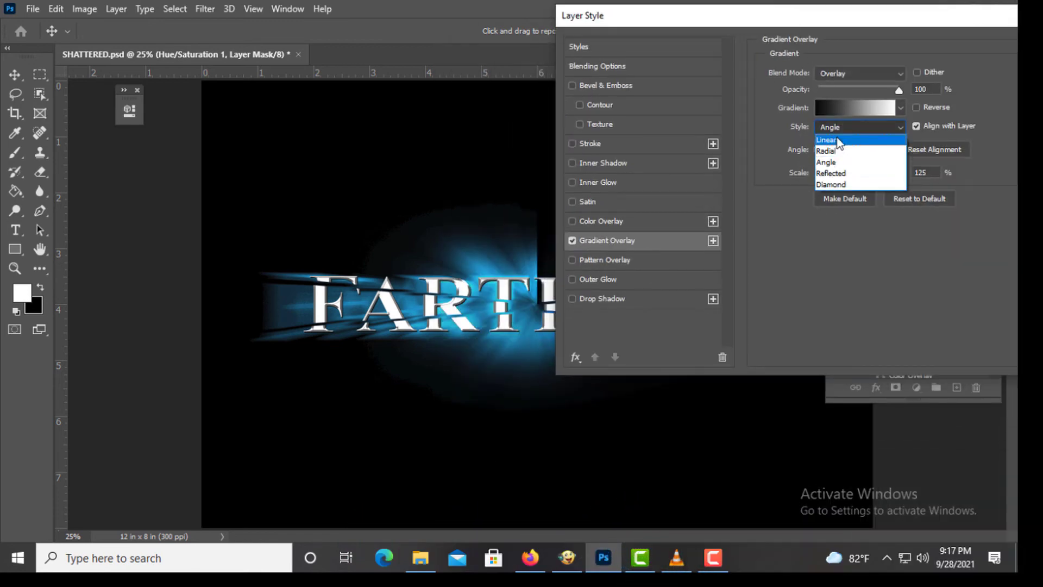
pyautogui.click(839, 140)
pyautogui.moveTo(859, 14); pyautogui.dragTo(476, 69)
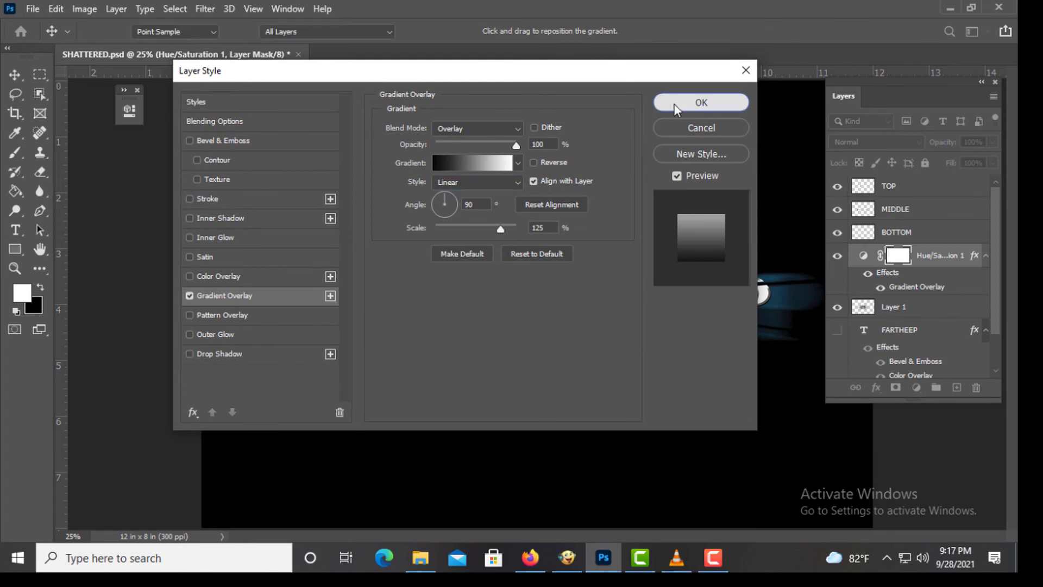
pyautogui.click(676, 102)
pyautogui.press('z')
pyautogui.click(637, 278)
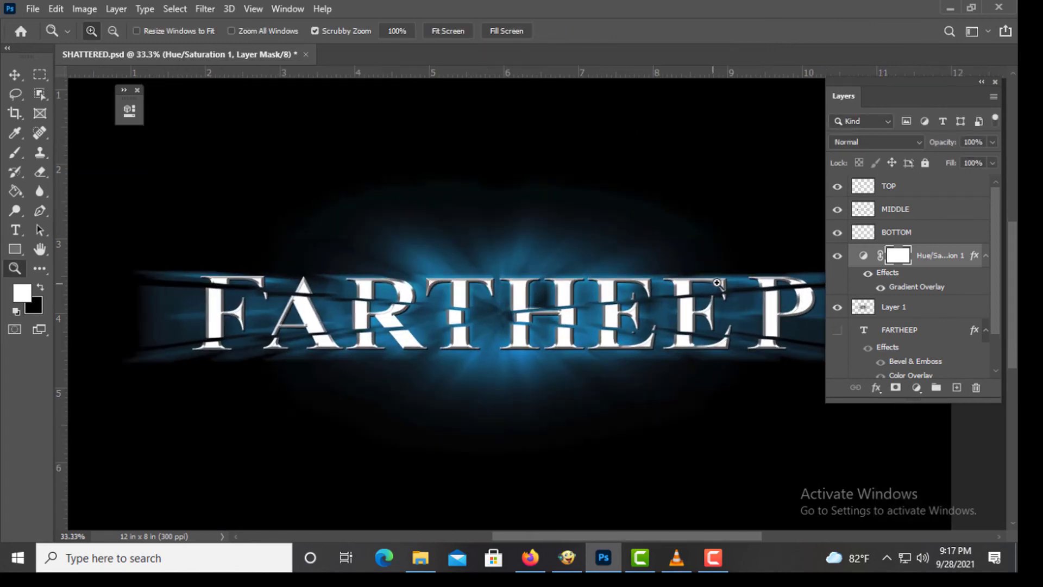
# - Merge the BOTTOM, MIDDLE and TOP layers into a single layer
pyautogui.click(837, 256)
pyautogui.click(837, 255)
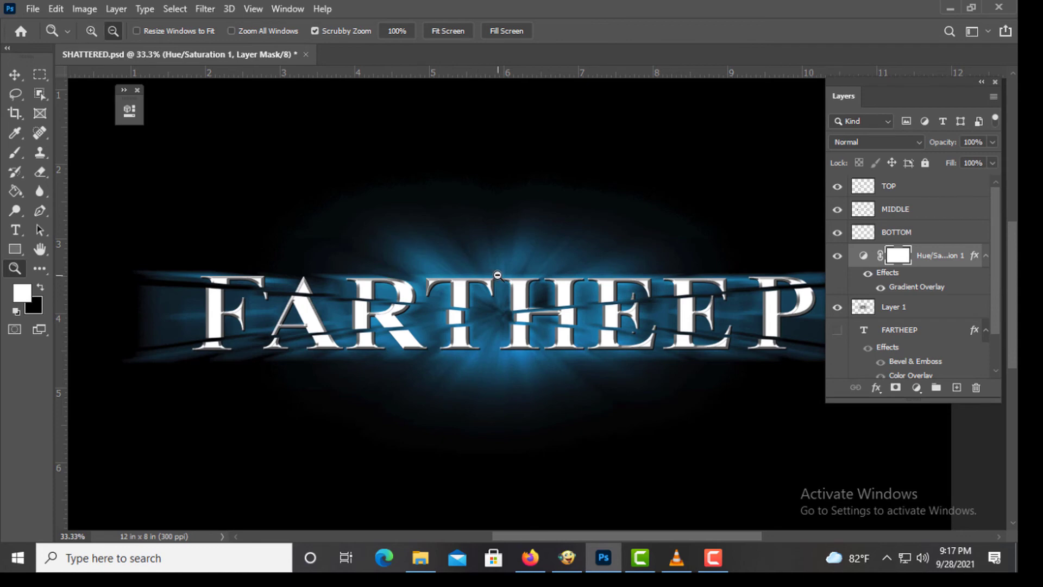
pyautogui.keyDown('alt'); pyautogui.click(467, 271); pyautogui.keyUp('alt')
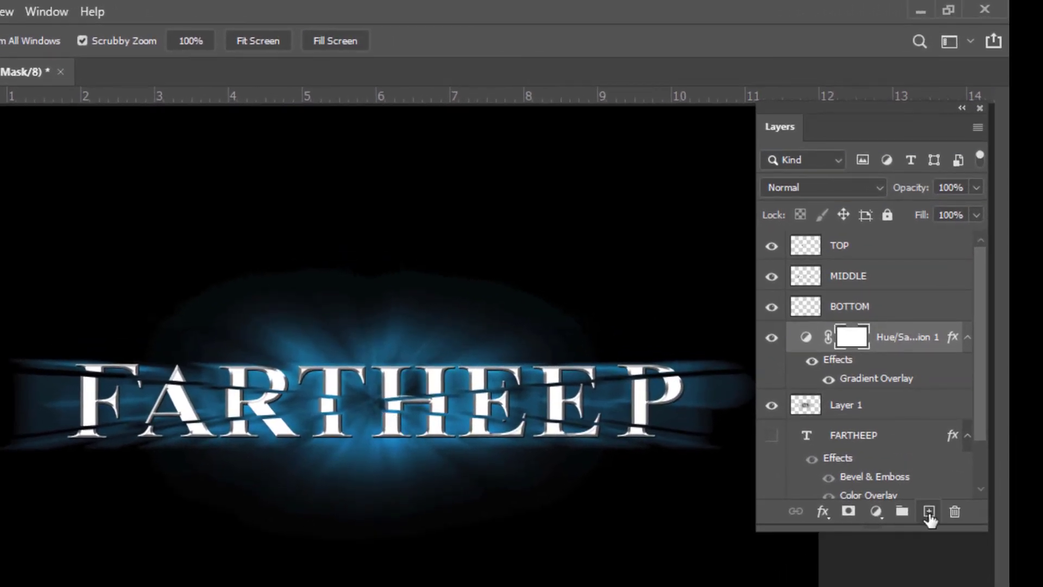
pyautogui.click(852, 306)
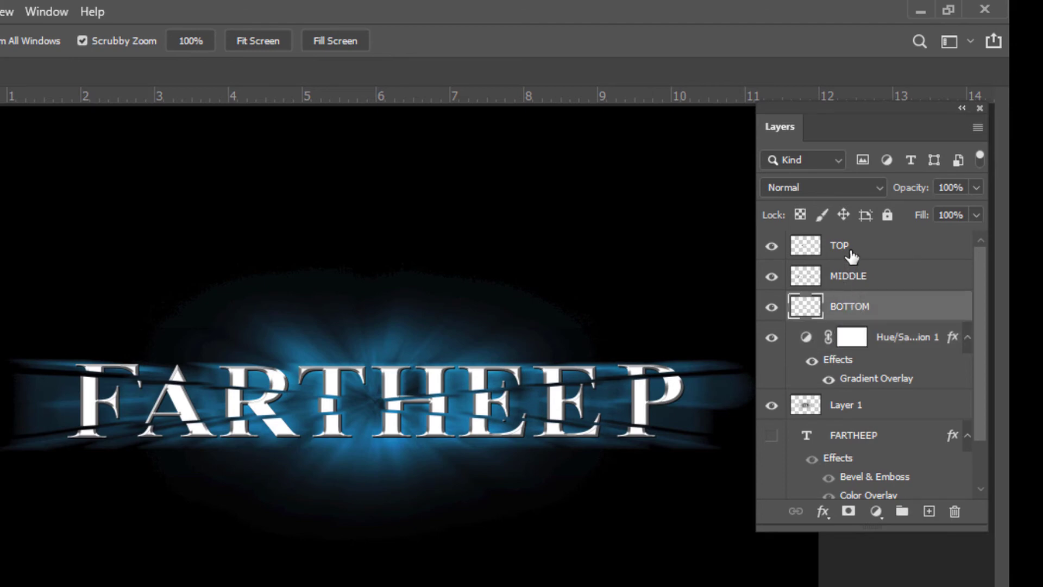
pyautogui.keyDown('shift'); pyautogui.click(866, 281); pyautogui.keyUp('shift')
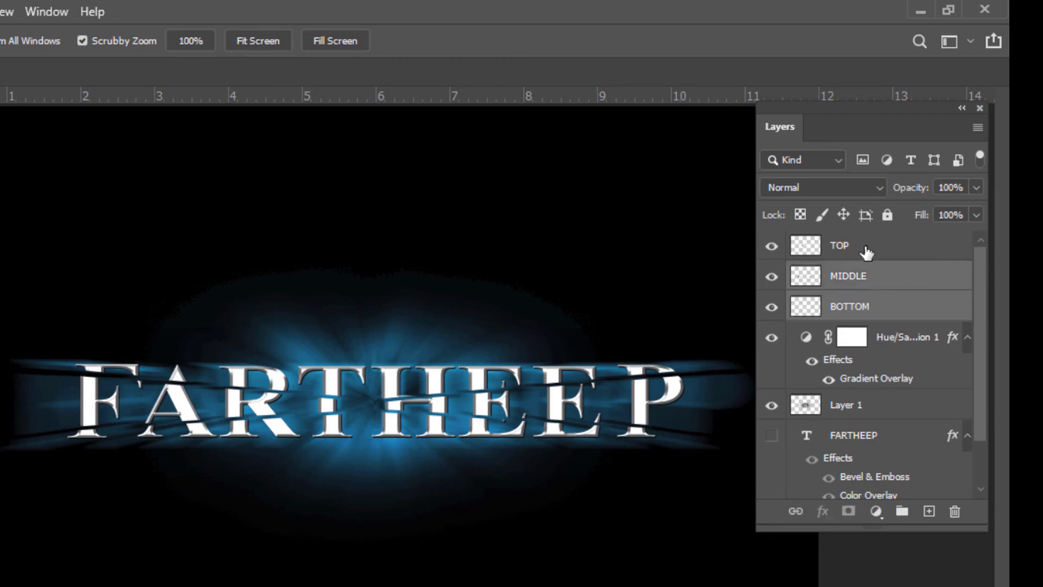
pyautogui.keyDown('shift'); pyautogui.click(865, 254); pyautogui.keyUp('shift')
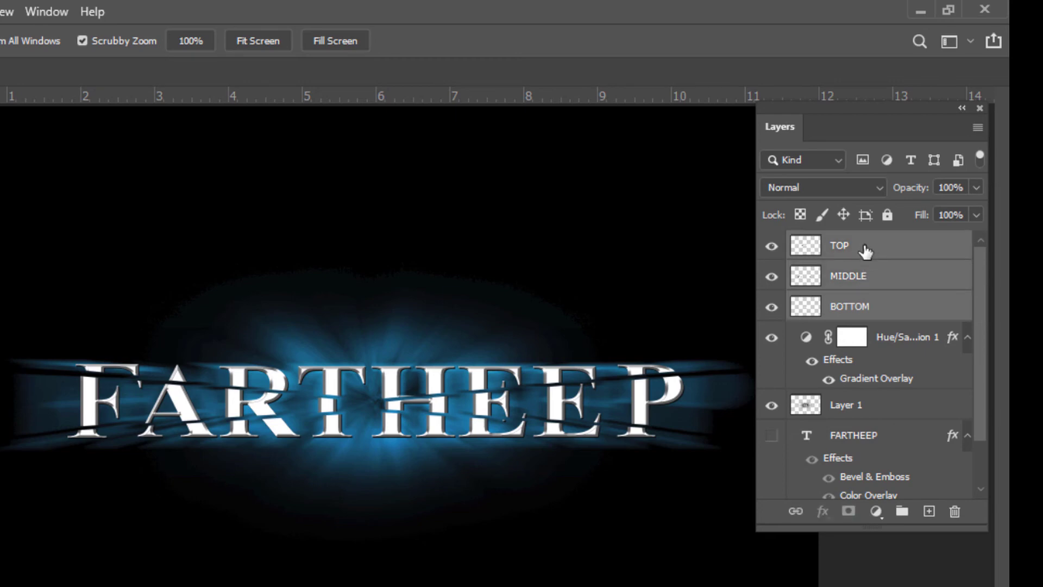
pyautogui.rightClick(866, 254)
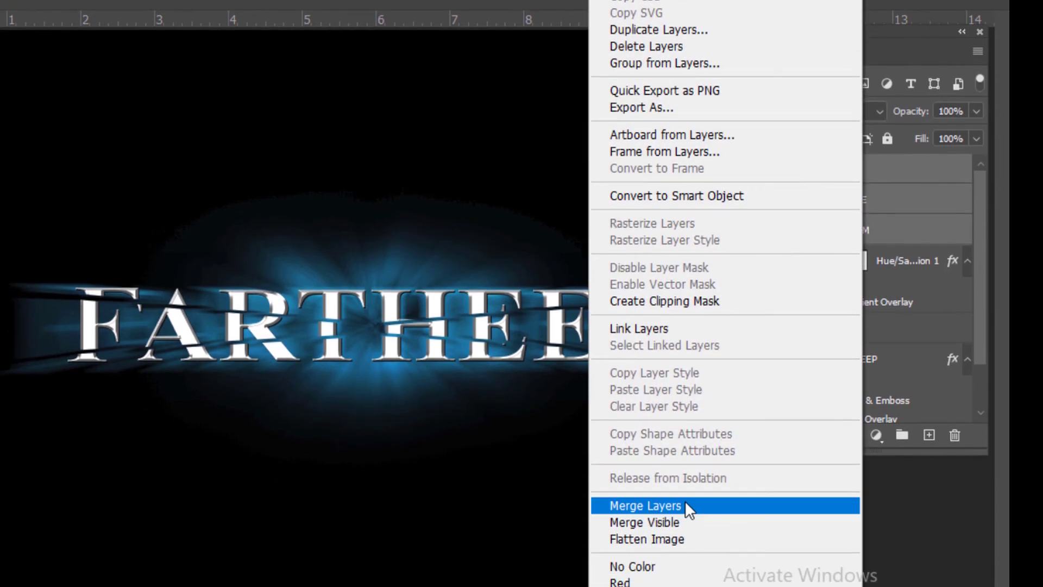
pyautogui.click(646, 508)
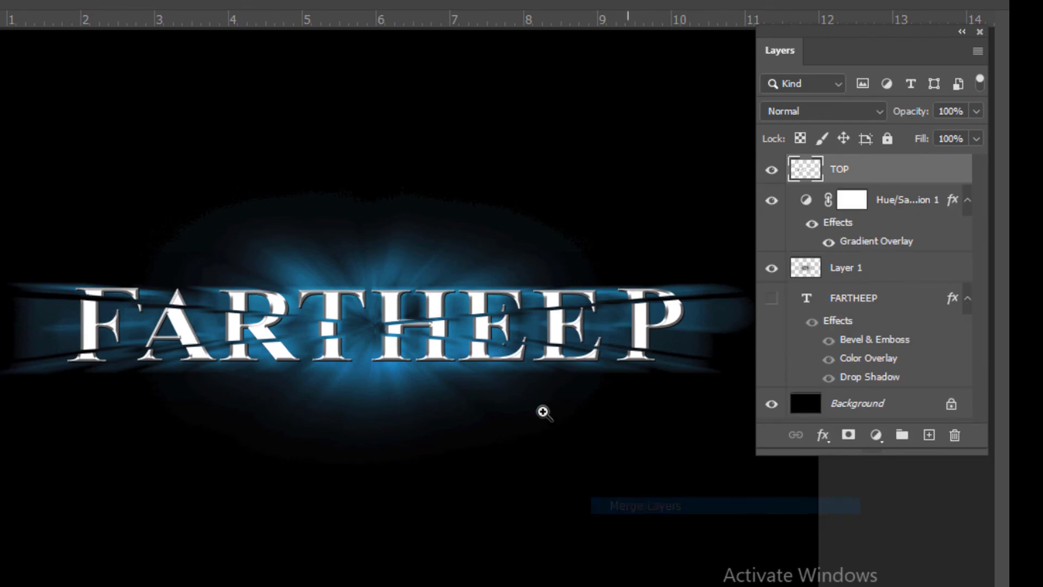
# - Open a Stroke layer style on the merged TOP layer
pyautogui.click(771, 170)
pyautogui.click(771, 170)
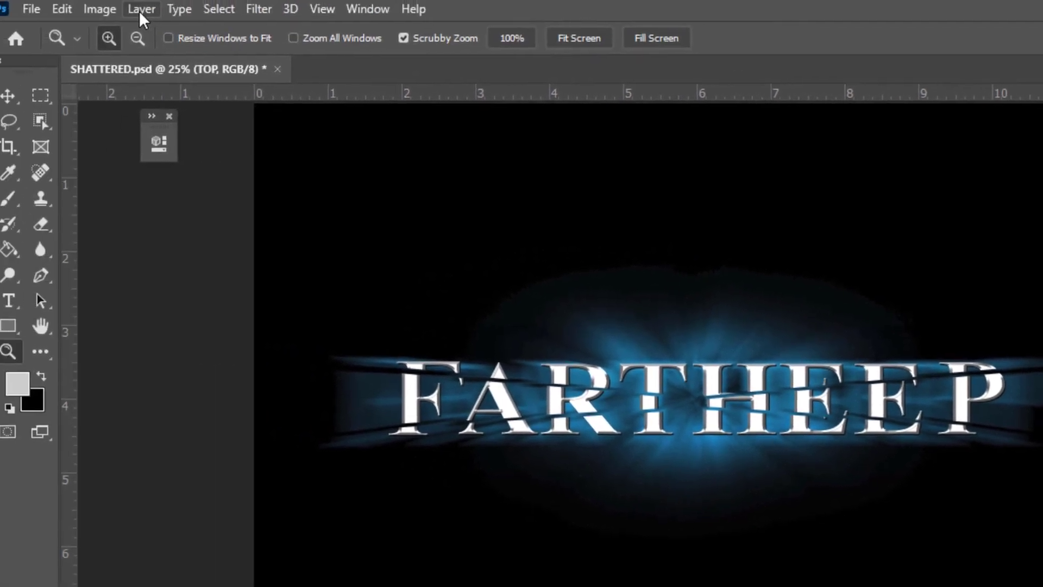
pyautogui.click(142, 11)
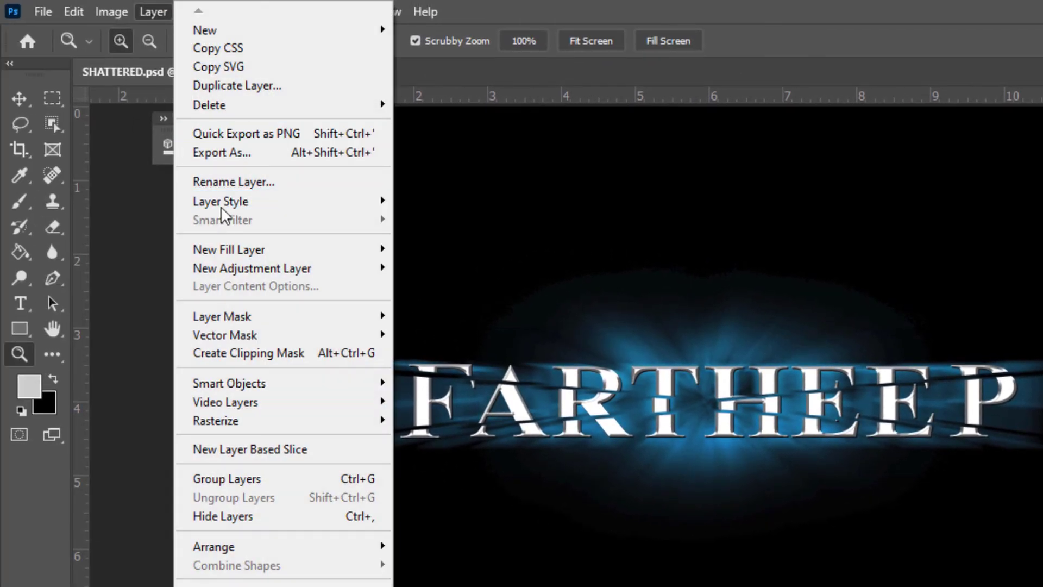
pyautogui.moveTo(223, 206)
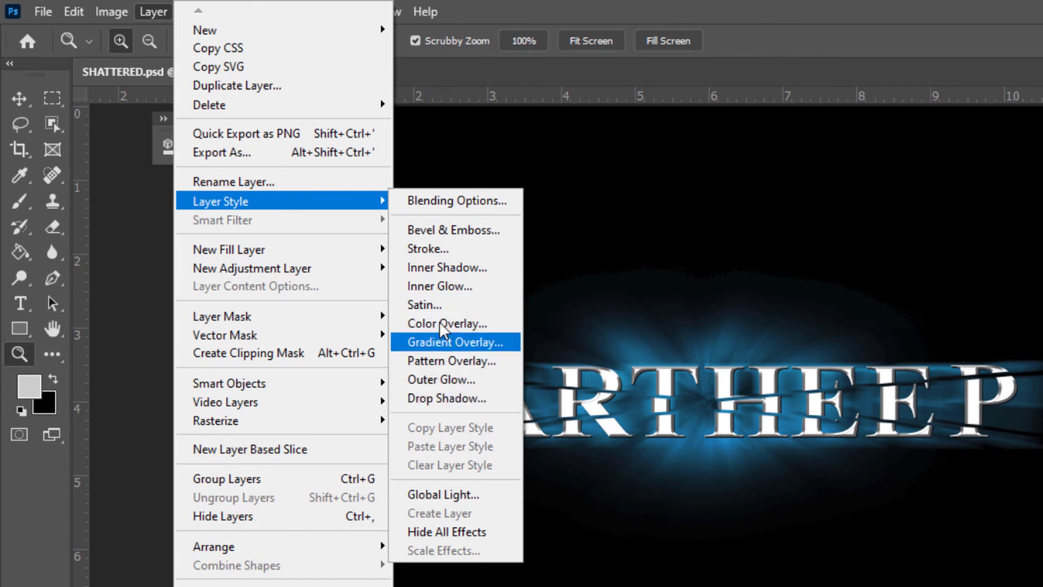
pyautogui.click(451, 249)
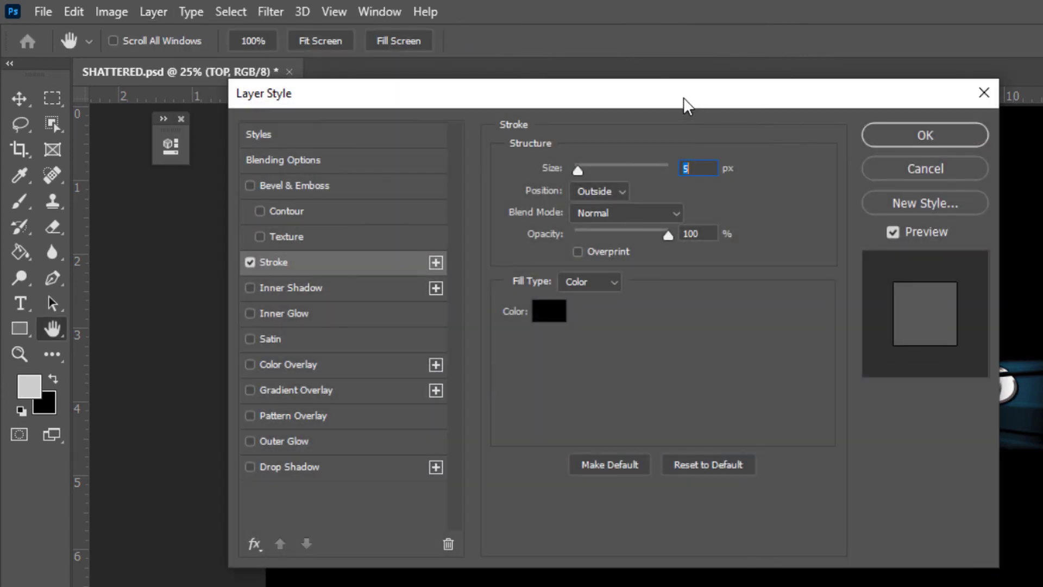
# - Apply the Stroke with a 5 px size, Outside position, Normal blend mode and black color
pyautogui.moveTo(683, 97); pyautogui.dragTo(1042, 27)
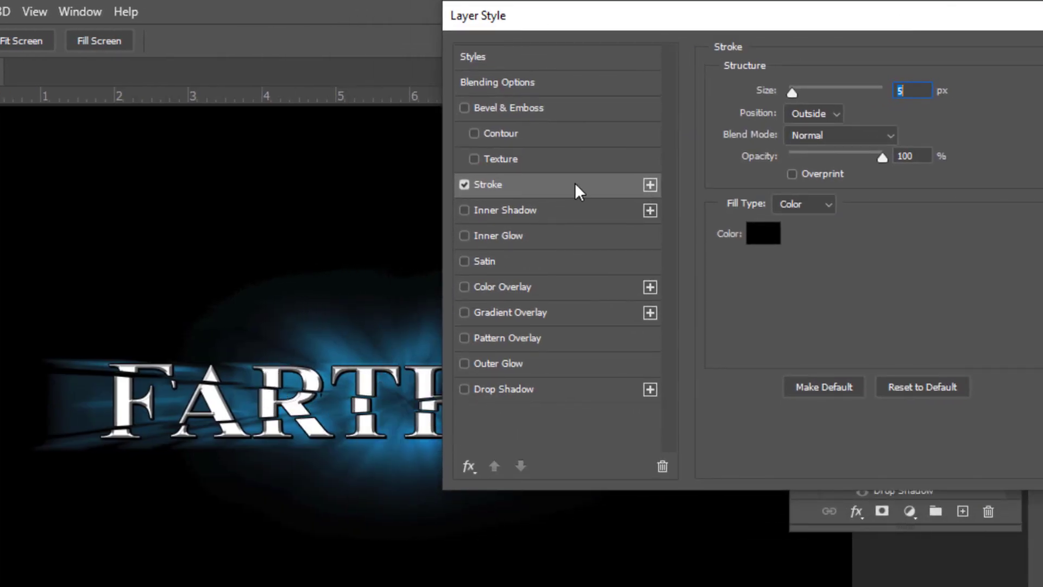
pyautogui.moveTo(798, 90); pyautogui.dragTo(799, 90)
pyautogui.click(33, 12)
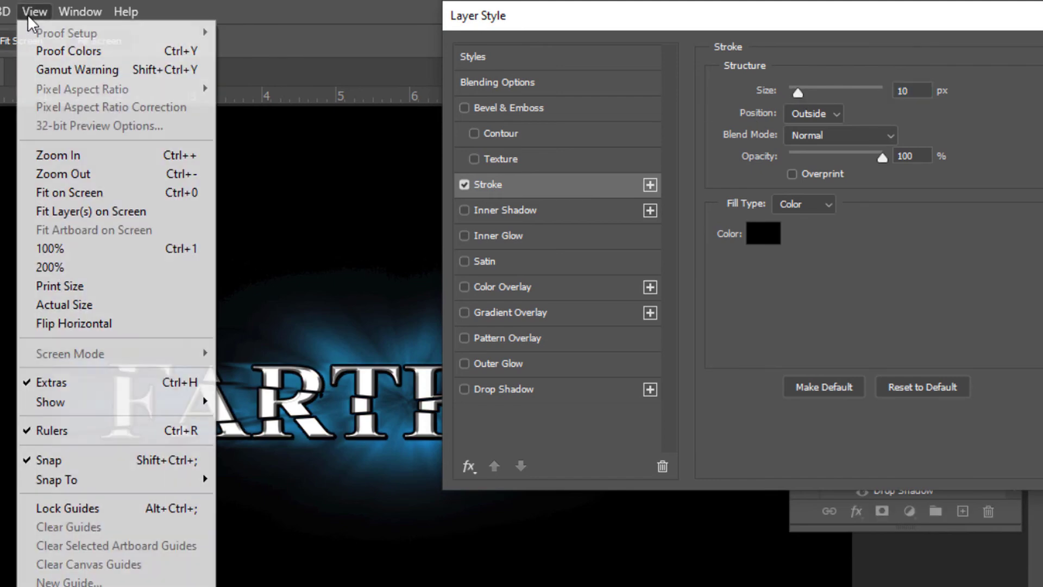
pyautogui.click(71, 155)
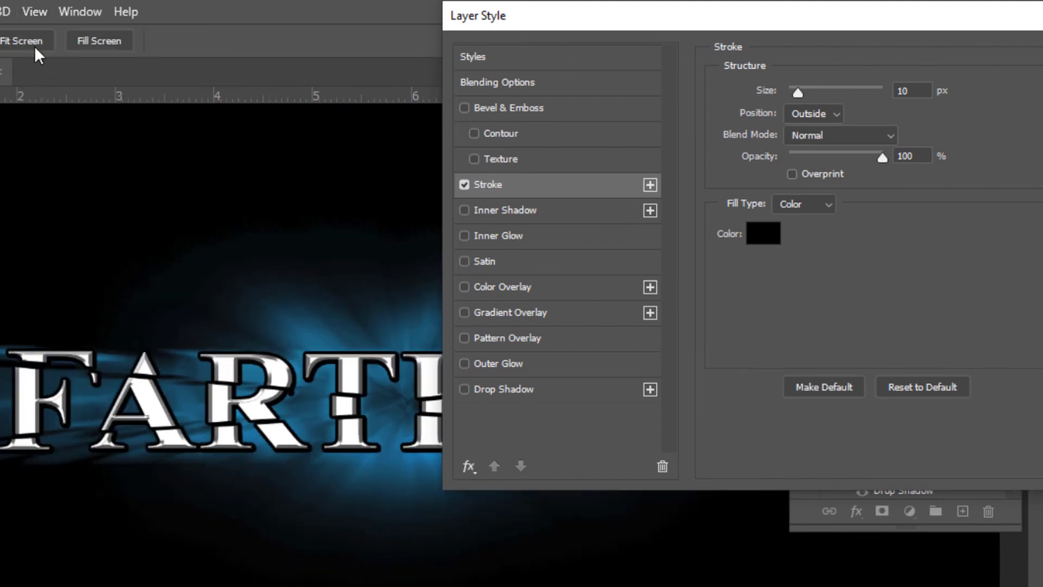
pyautogui.click(32, 13)
pyautogui.click(76, 156)
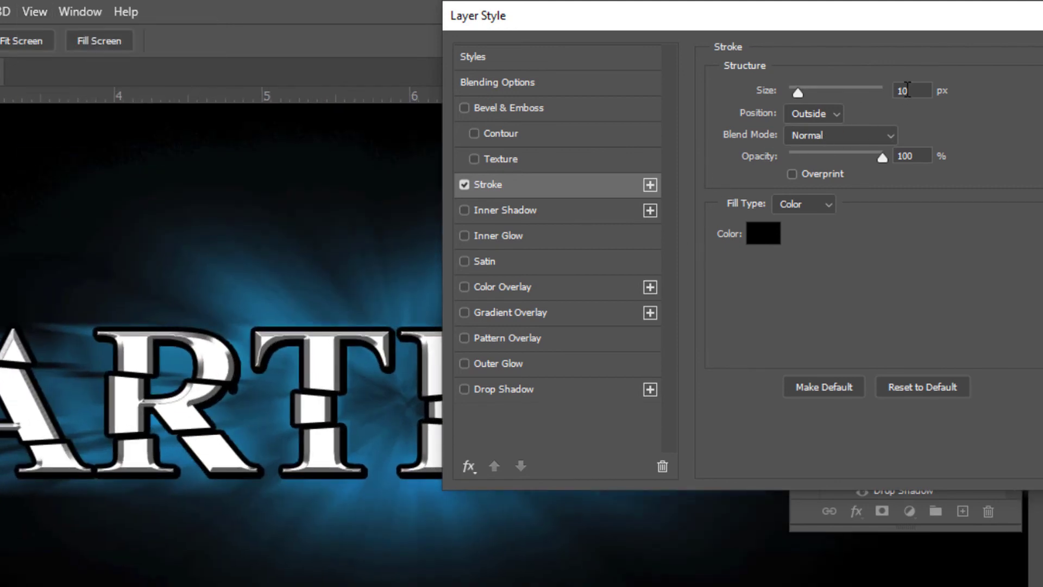
pyautogui.press('Down')
pyautogui.press('Down')
pyautogui.press('Down')
pyautogui.press('Down')
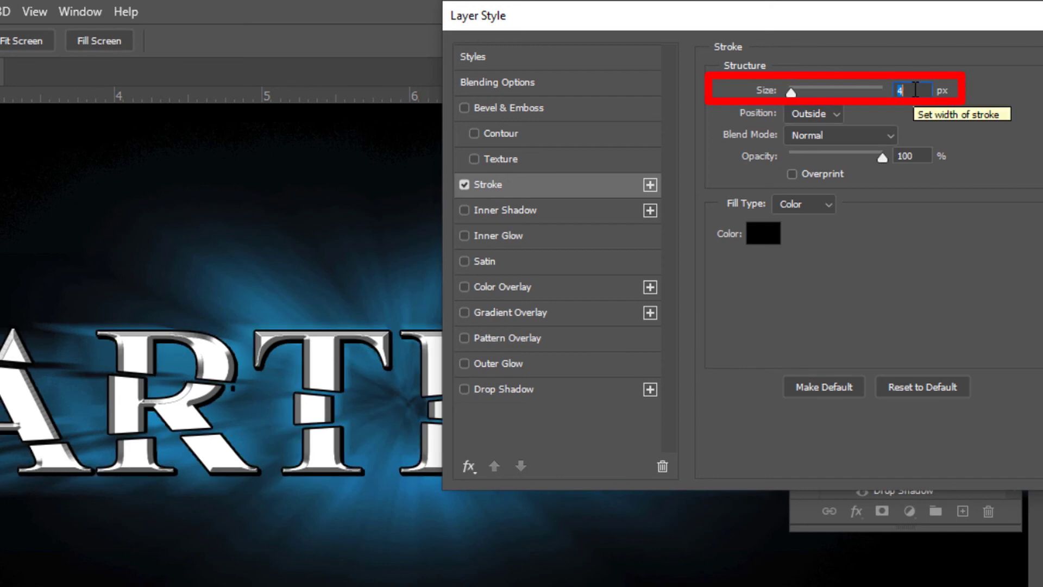
pyautogui.press('Up')
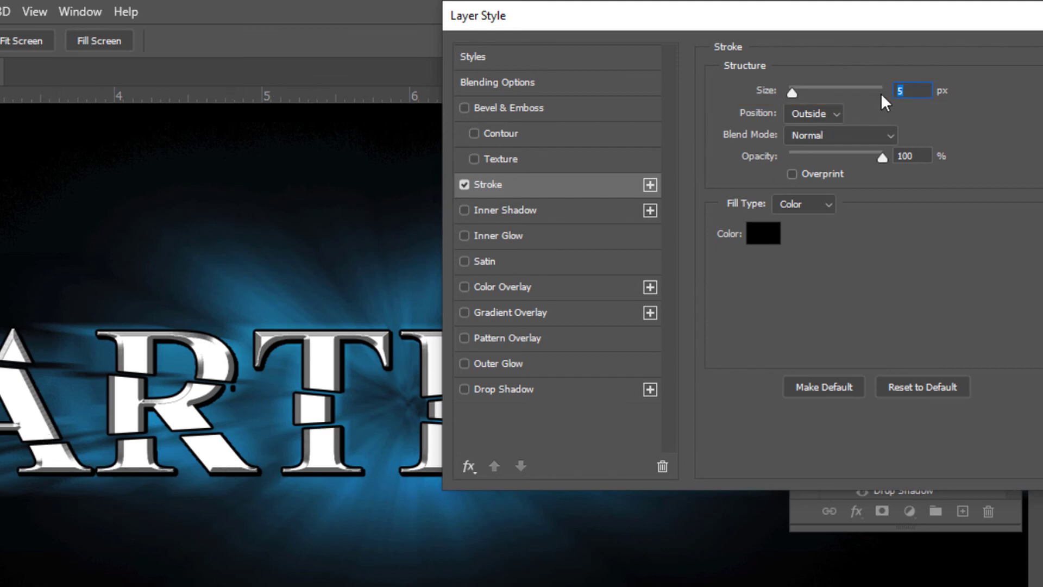
pyautogui.moveTo(867, 24); pyautogui.dragTo(344, 73)
pyautogui.click(608, 109)
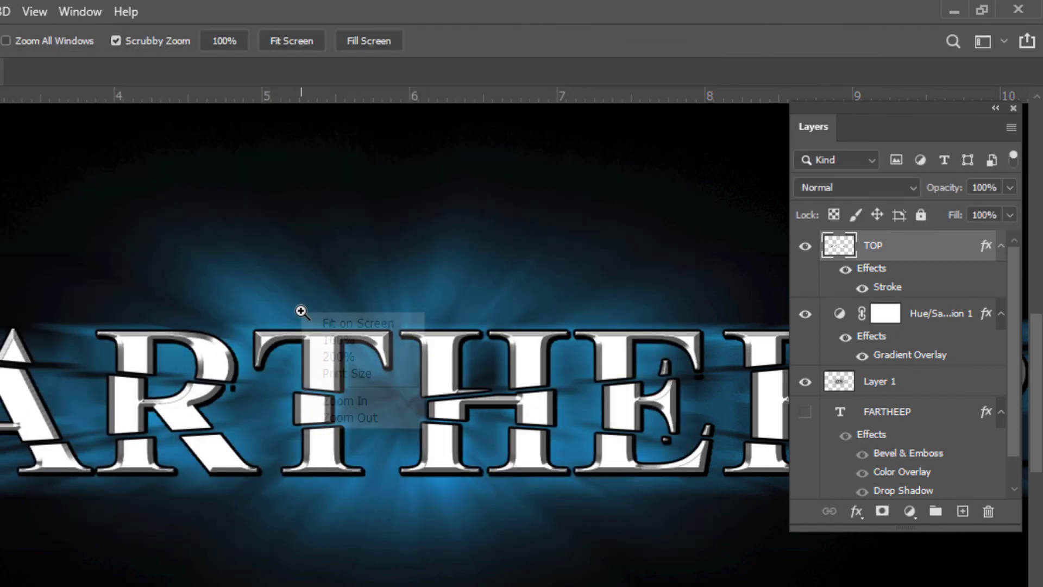
# - Stretch Layer 1 vertically to about 107.6% height with Free Transform
pyautogui.rightClick(302, 313)
pyautogui.click(327, 325)
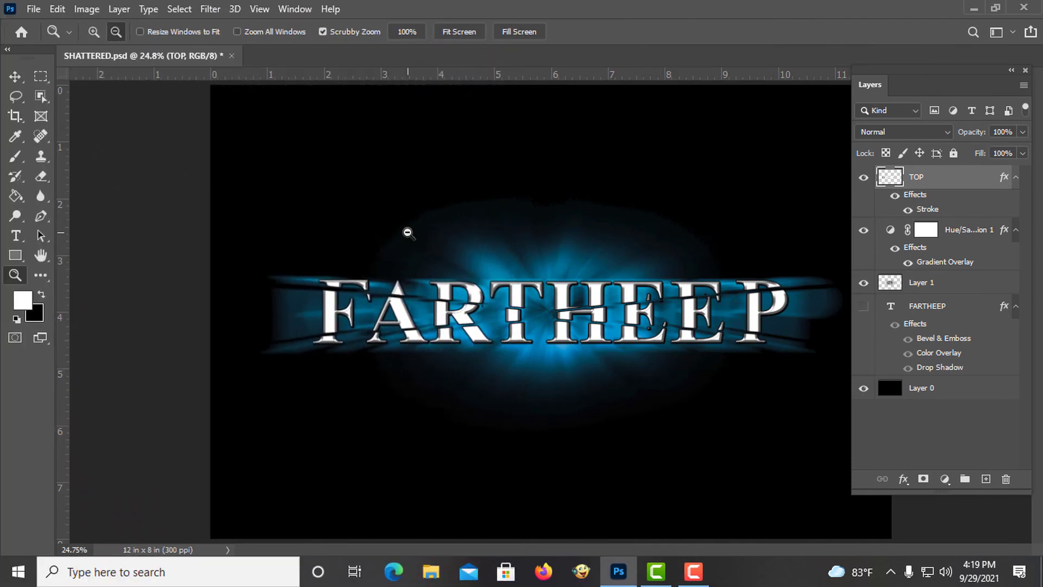
pyautogui.rightClick(399, 227)
pyautogui.click(411, 239)
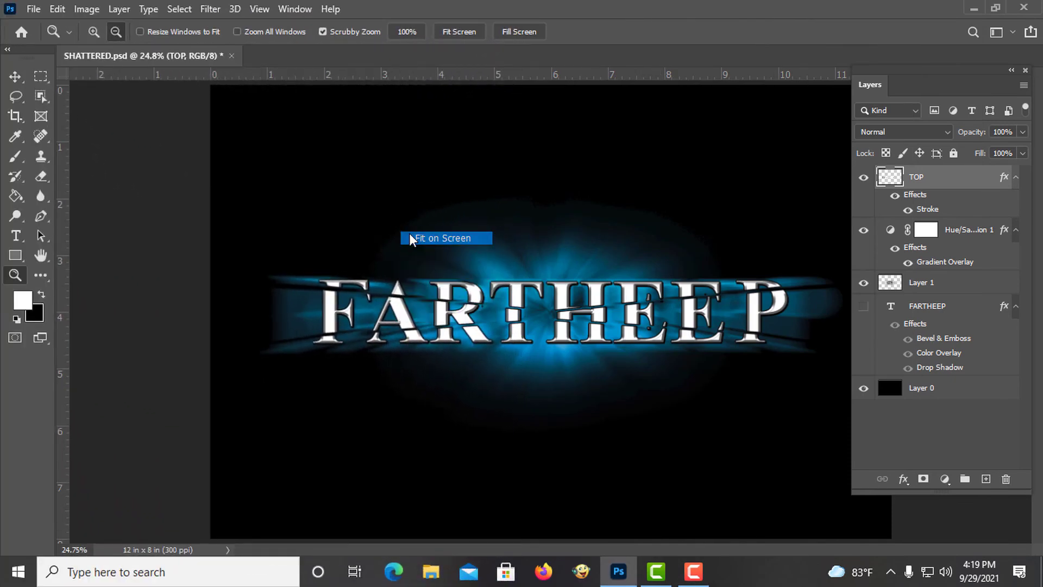
pyautogui.click(401, 253)
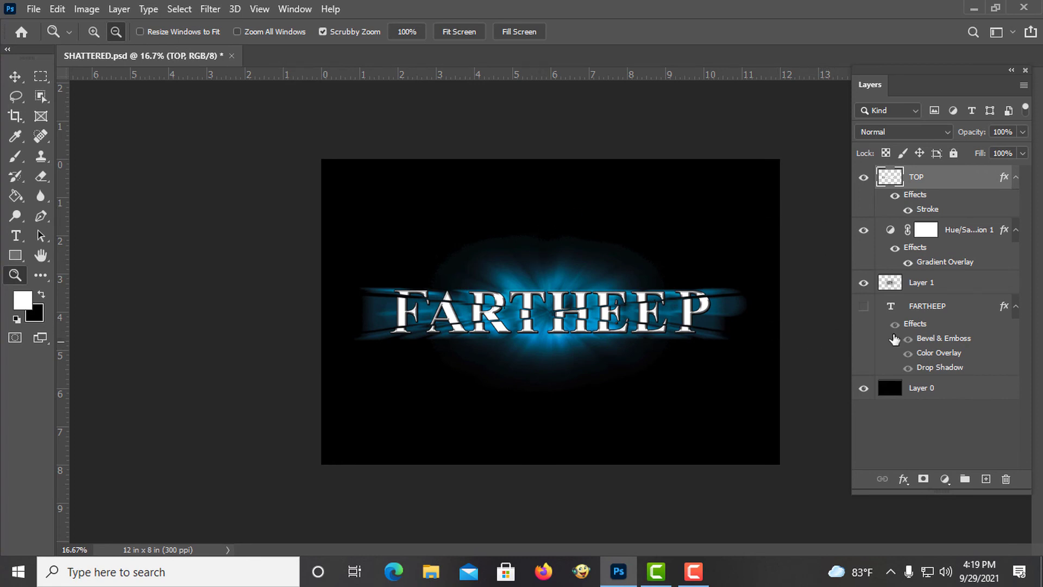
pyautogui.keyDown('shift'); pyautogui.click(960, 288); pyautogui.keyUp('shift')
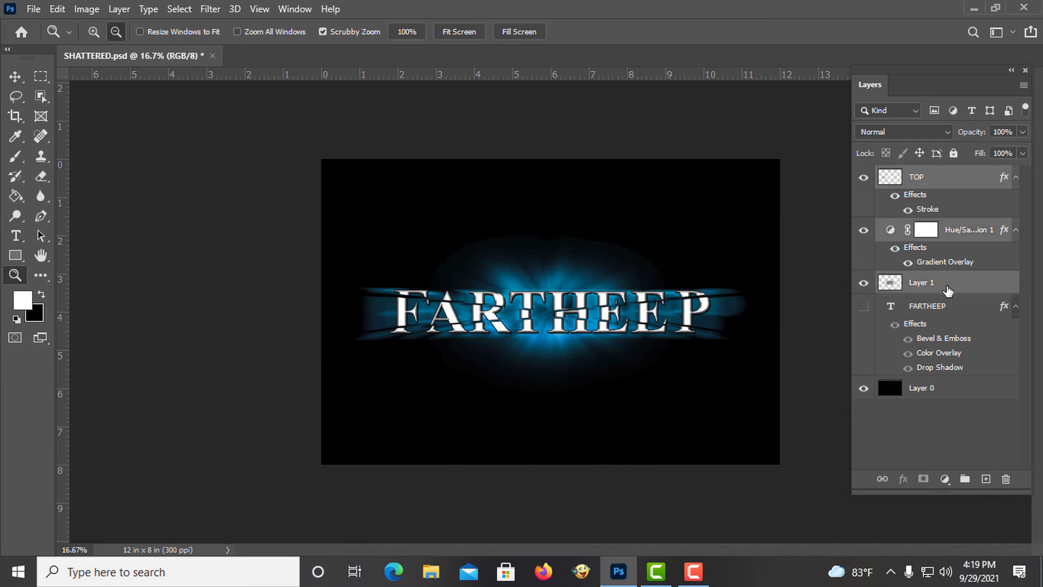
pyautogui.click(58, 9)
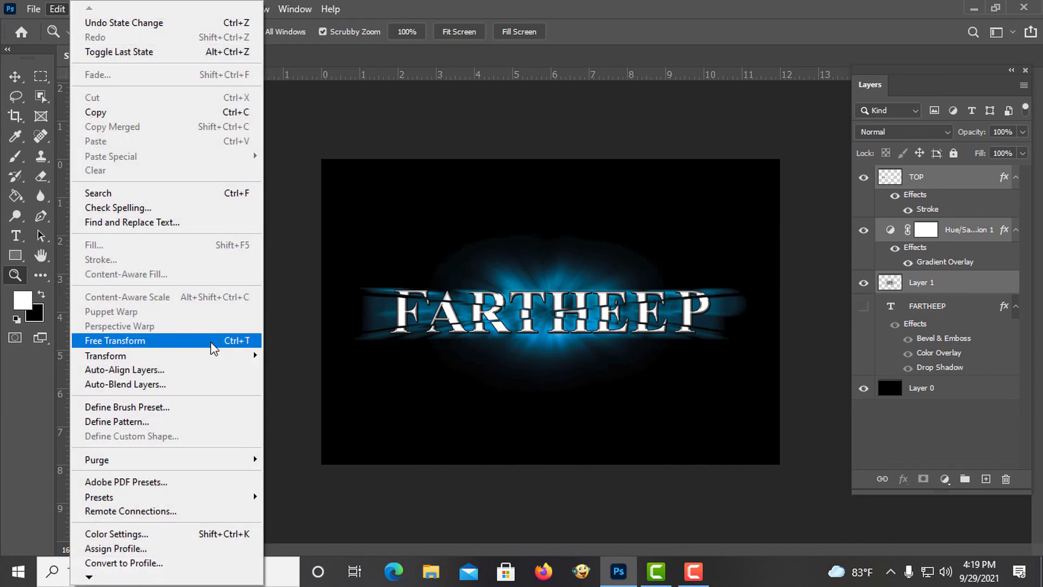
pyautogui.click(211, 343)
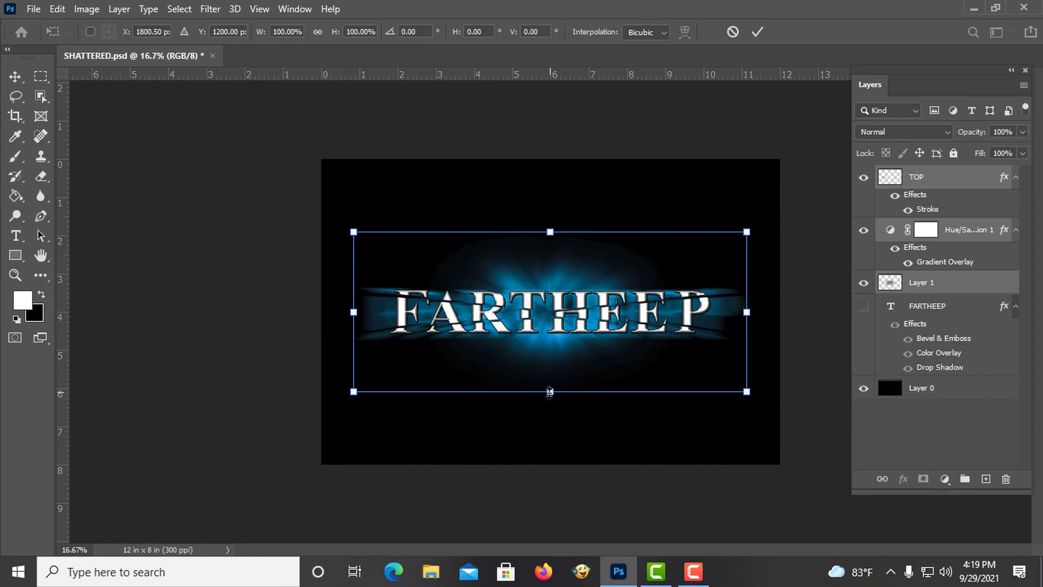
pyautogui.moveTo(550, 391); pyautogui.dragTo(549, 397)
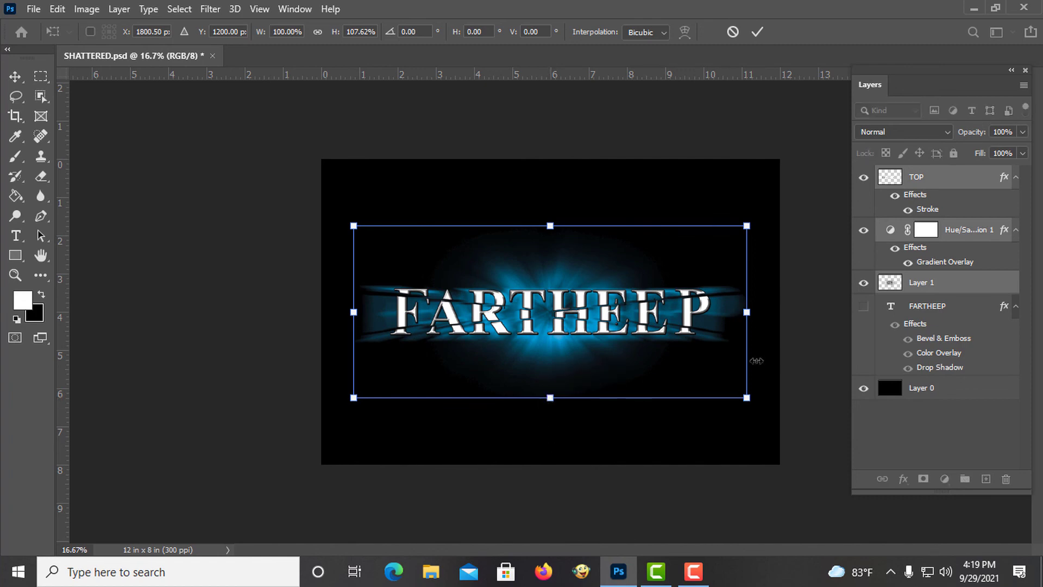
pyautogui.click(756, 33)
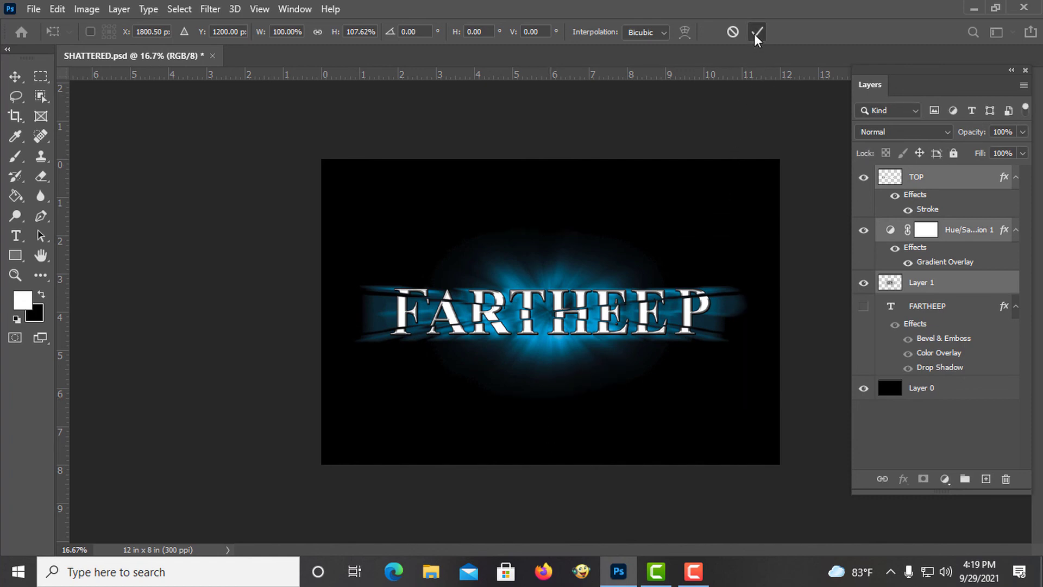
pyautogui.press('z')
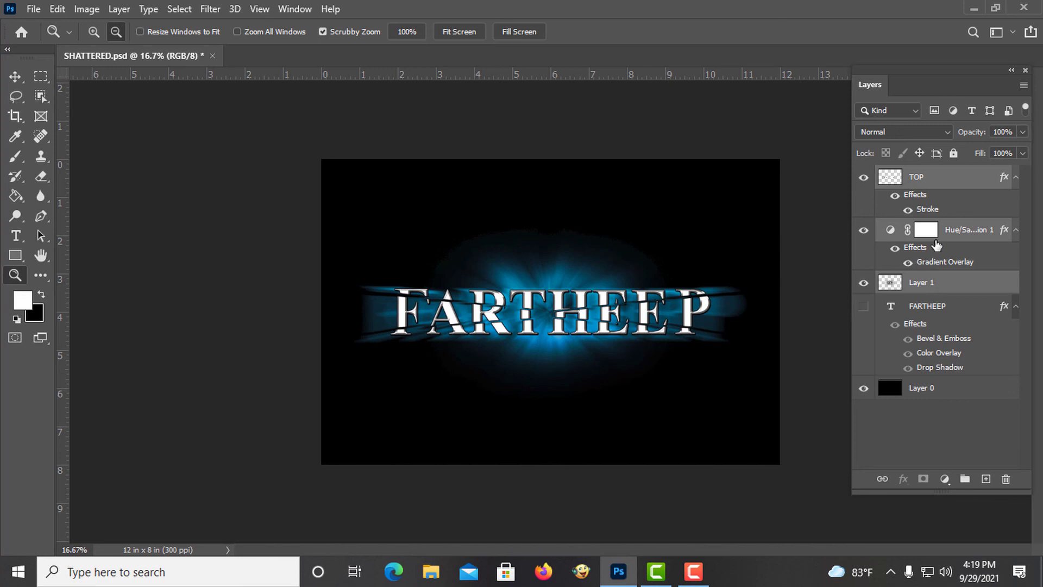
# - Create a clipping mask clipping the Hue/Saturation 1 layer to Layer 1
pyautogui.click(958, 232)
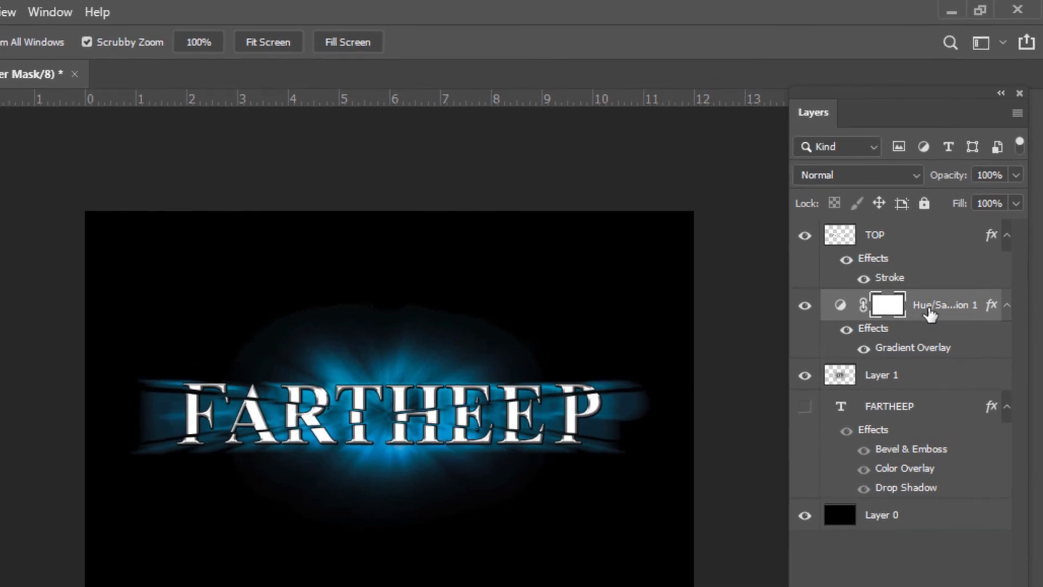
pyautogui.hotkey('ctrl', '+')
pyautogui.rightClick(864, 311)
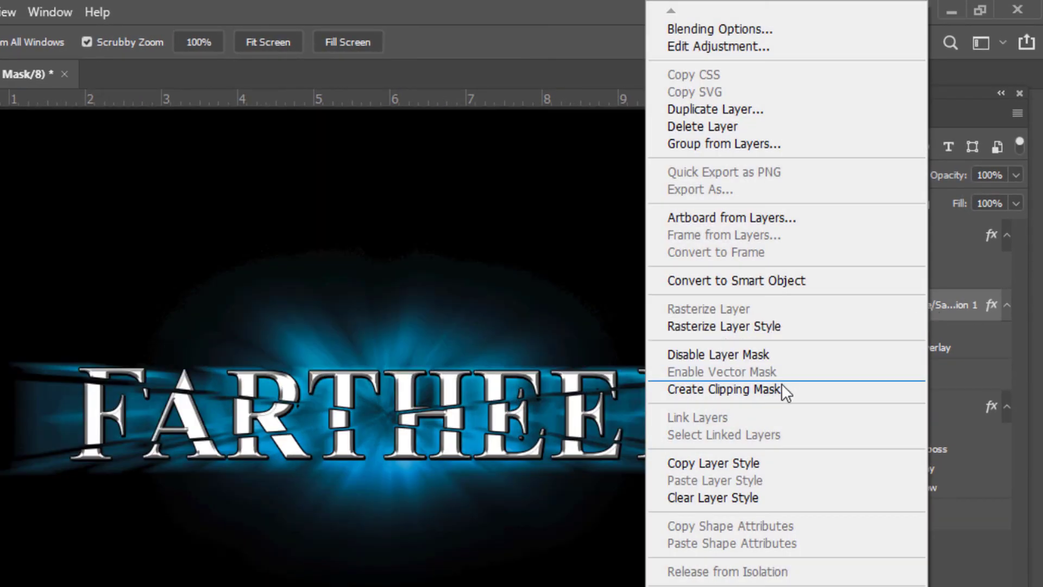
pyautogui.click(782, 389)
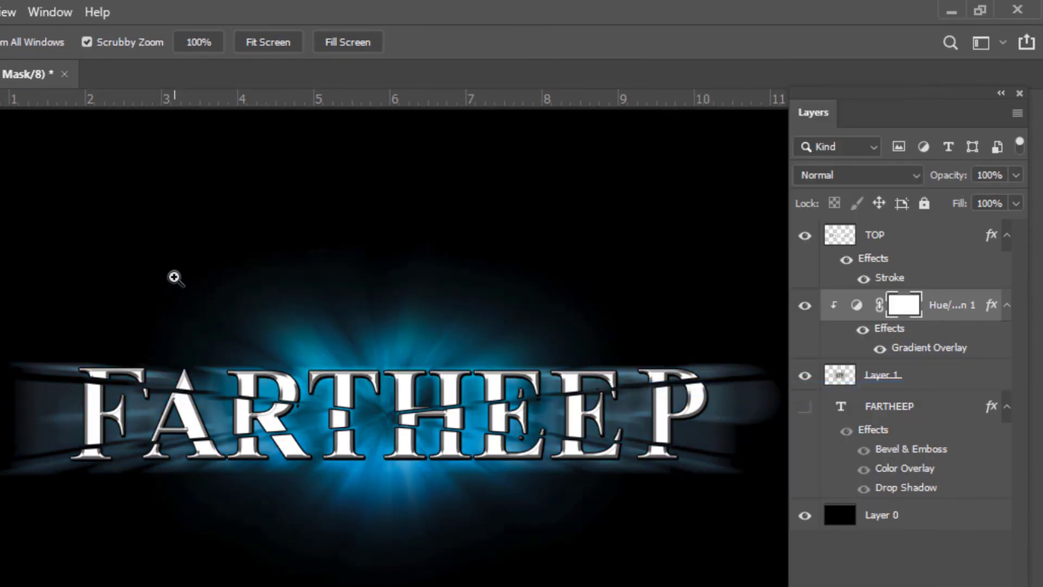
# - With Layer 0 active, set the foreground color to a dark navy blue
pyautogui.click(925, 383)
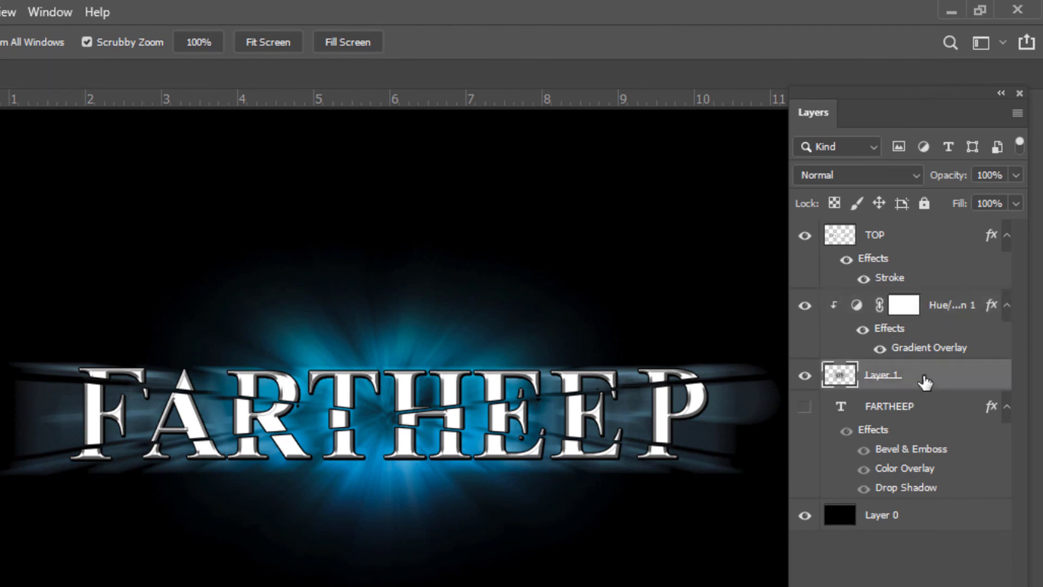
pyautogui.click(935, 308)
pyautogui.click(874, 381)
pyautogui.click(898, 520)
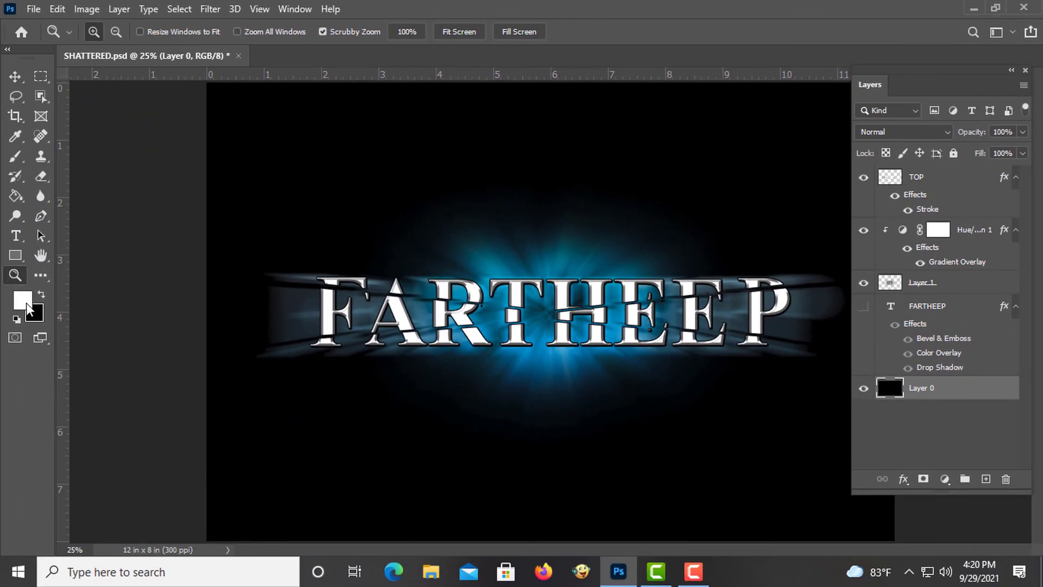
pyautogui.click(27, 304)
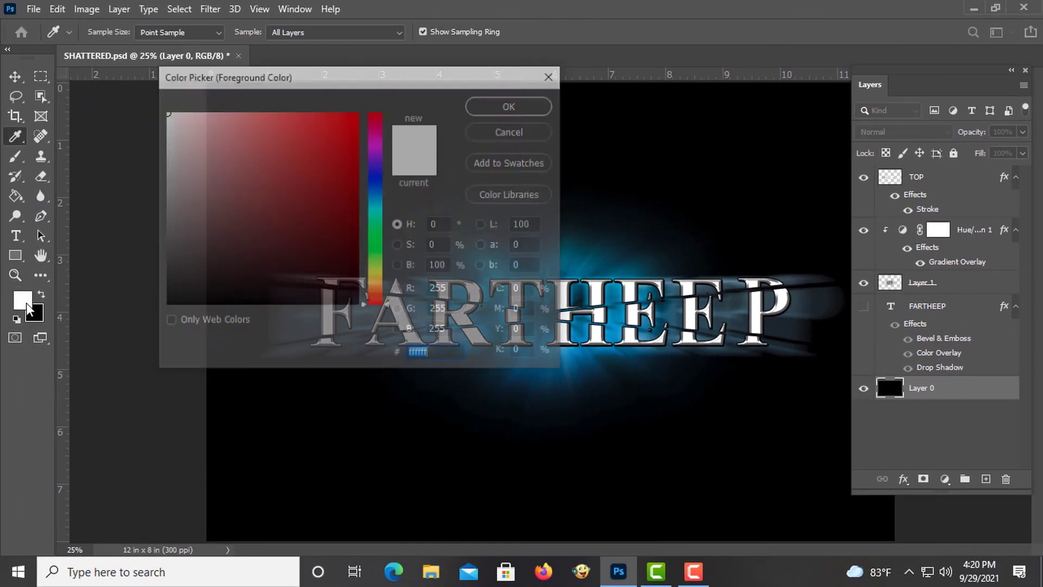
pyautogui.click(377, 172)
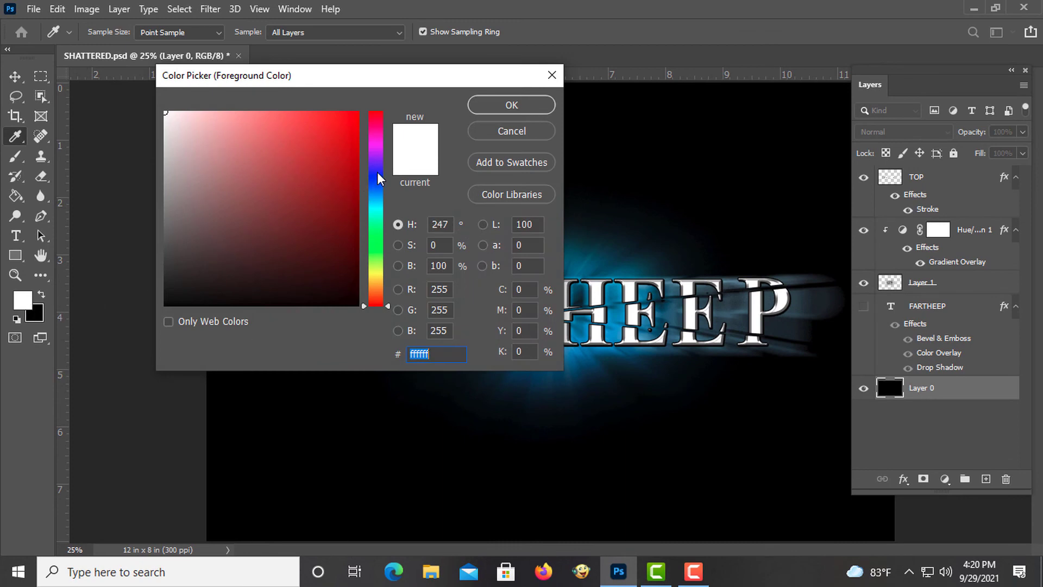
pyautogui.moveTo(305, 258)
pyautogui.mouseDown()
pyautogui.moveTo(357, 297)
pyautogui.moveTo(357, 271)
pyautogui.moveTo(356, 281)
pyautogui.mouseUp()
pyautogui.click(511, 105)
# - Fill Layer 0 with the dark navy foreground color
pyautogui.press('z')
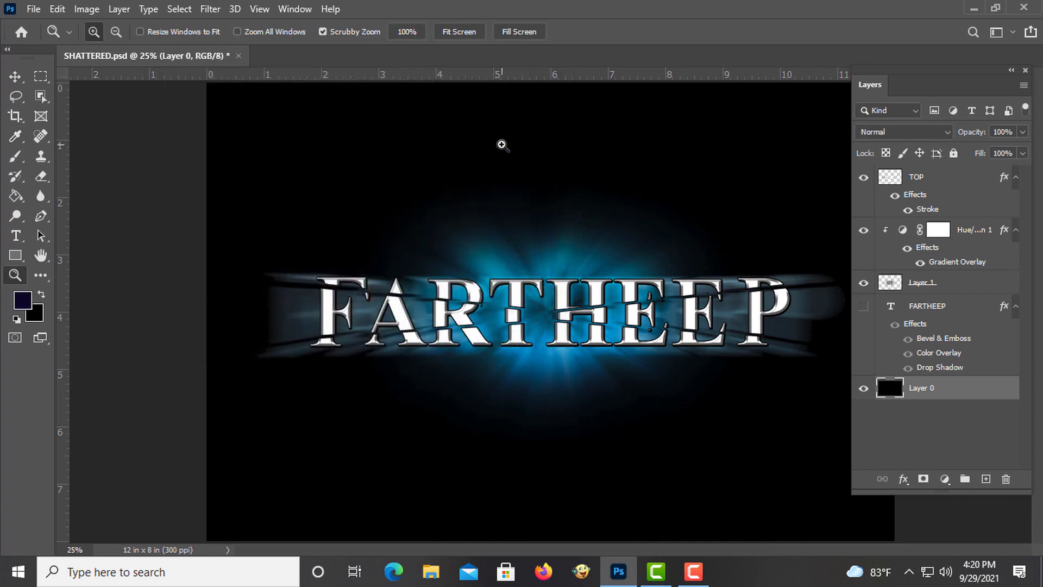
pyautogui.click(58, 9)
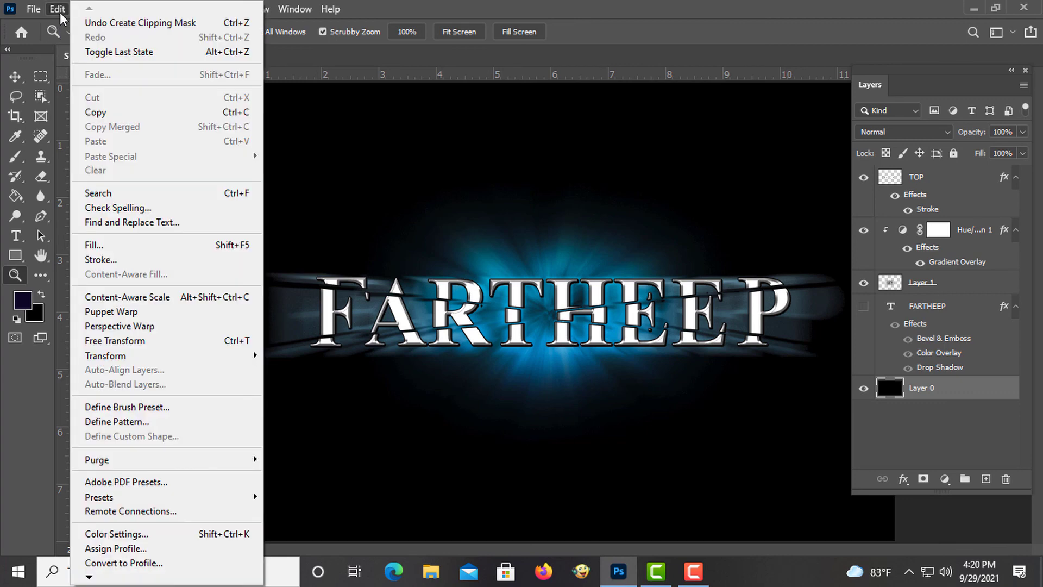
pyautogui.click(116, 245)
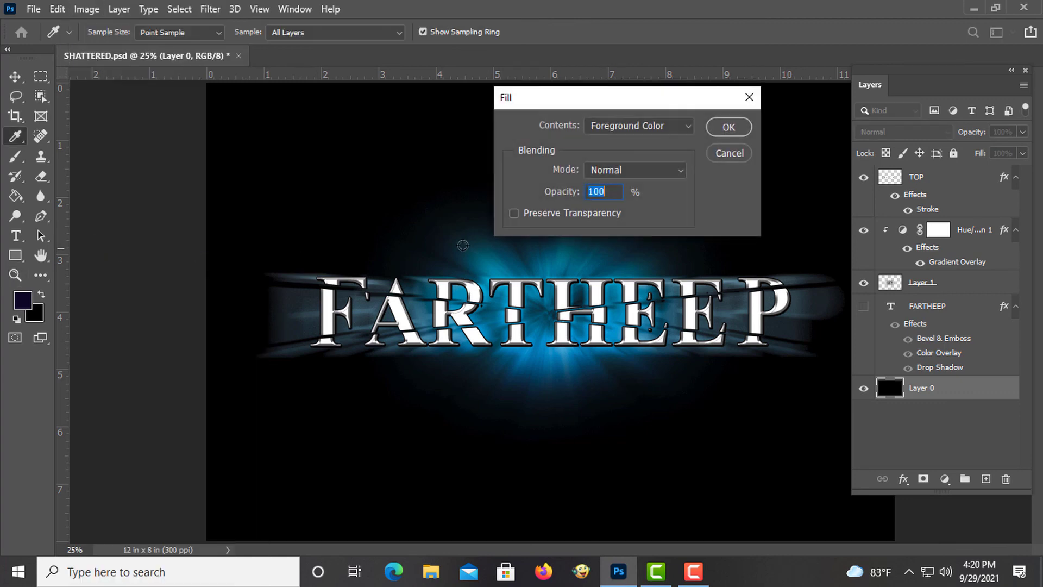
pyautogui.click(726, 128)
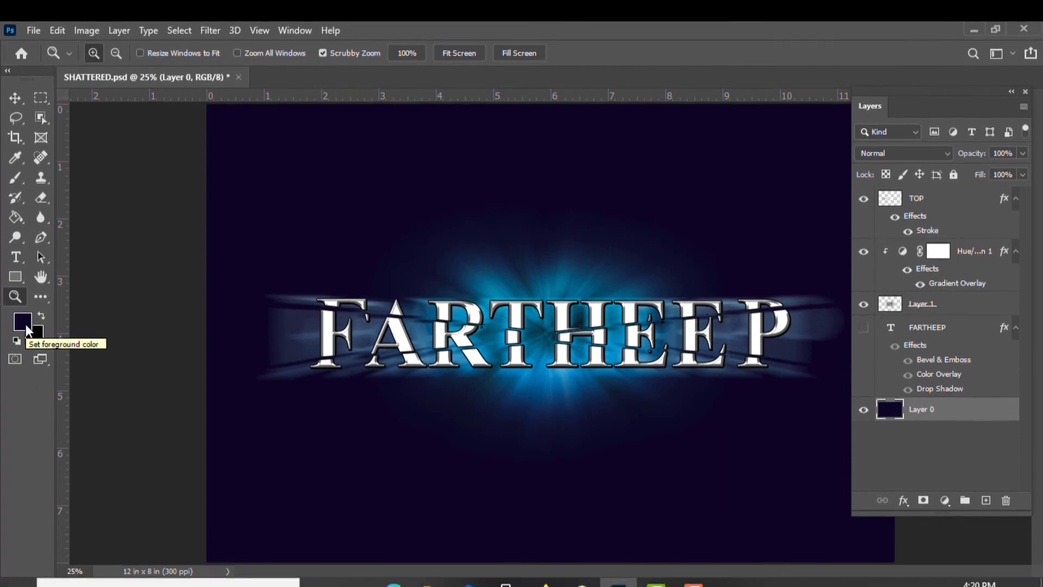
# - Darken the foreground color to #020010 and fill Layer 0 with it again
pyautogui.click(23, 397)
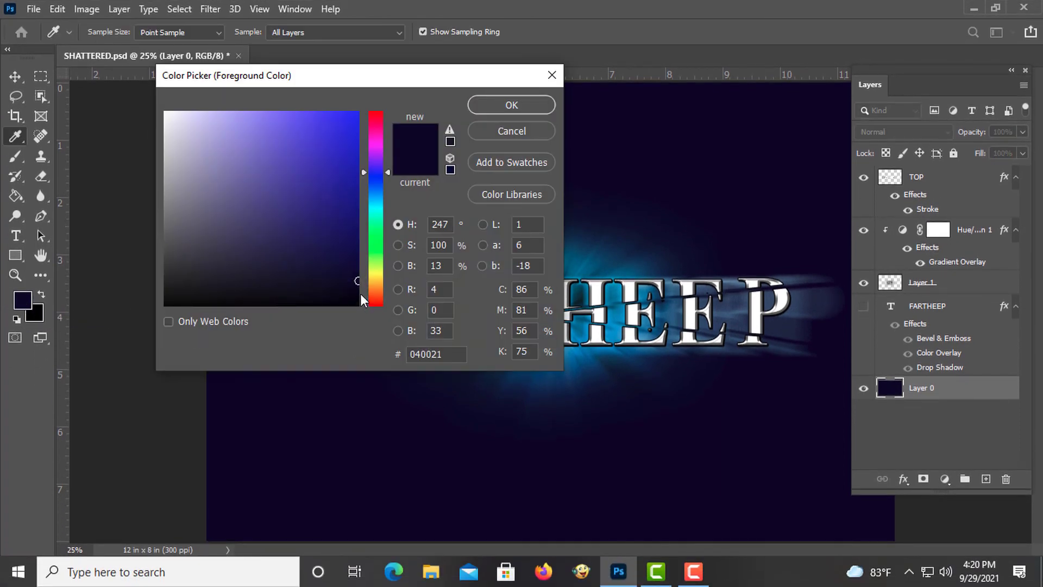
pyautogui.click(357, 294)
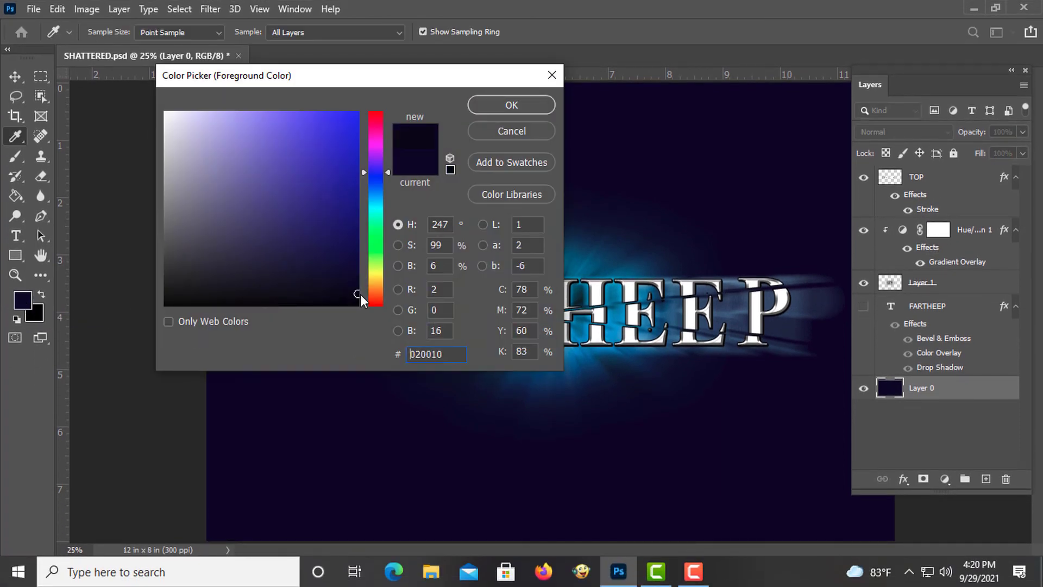
pyautogui.click(511, 105)
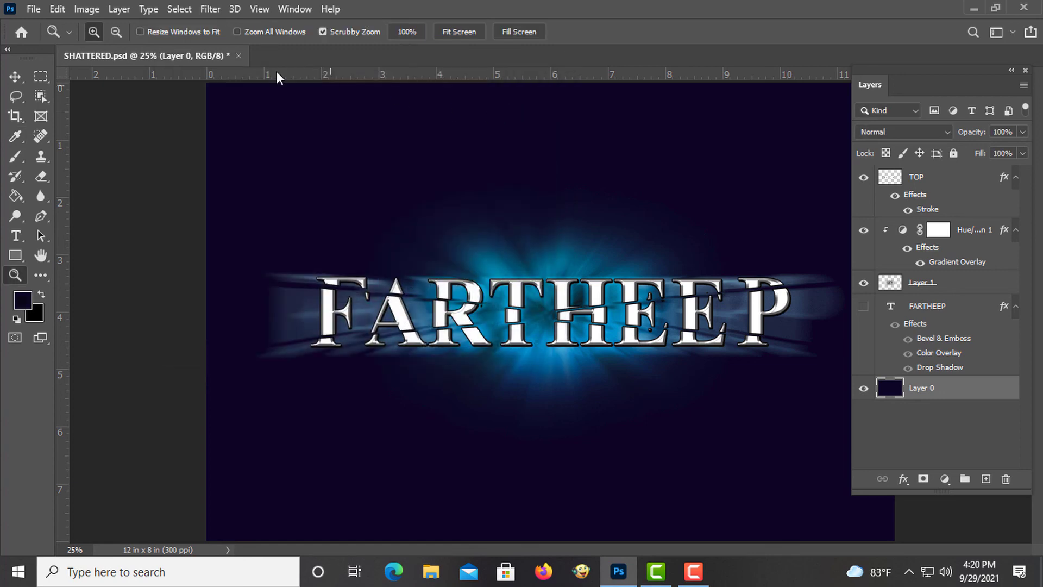
pyautogui.click(57, 8)
pyautogui.click(125, 245)
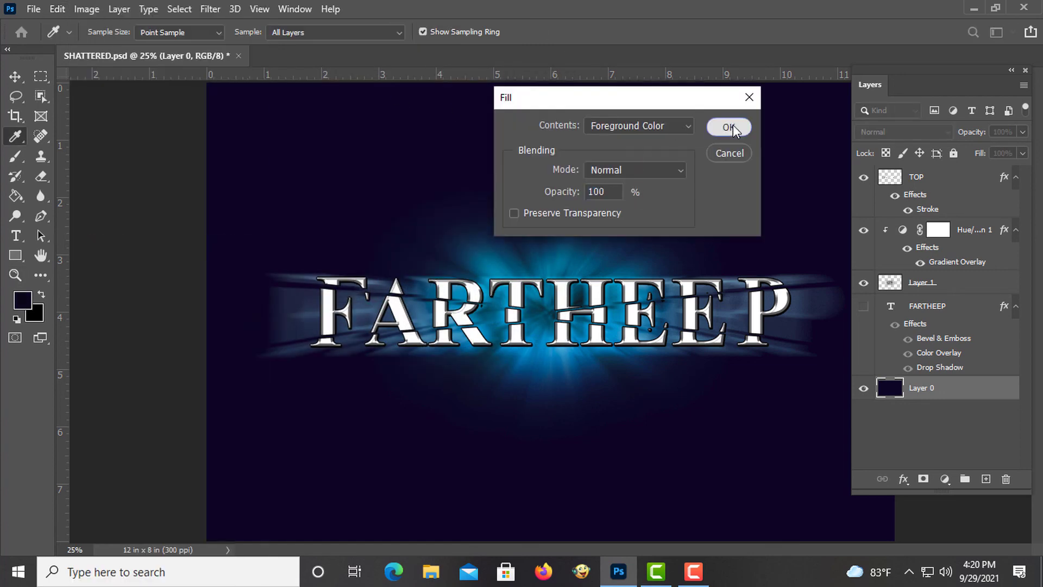
pyautogui.click(730, 126)
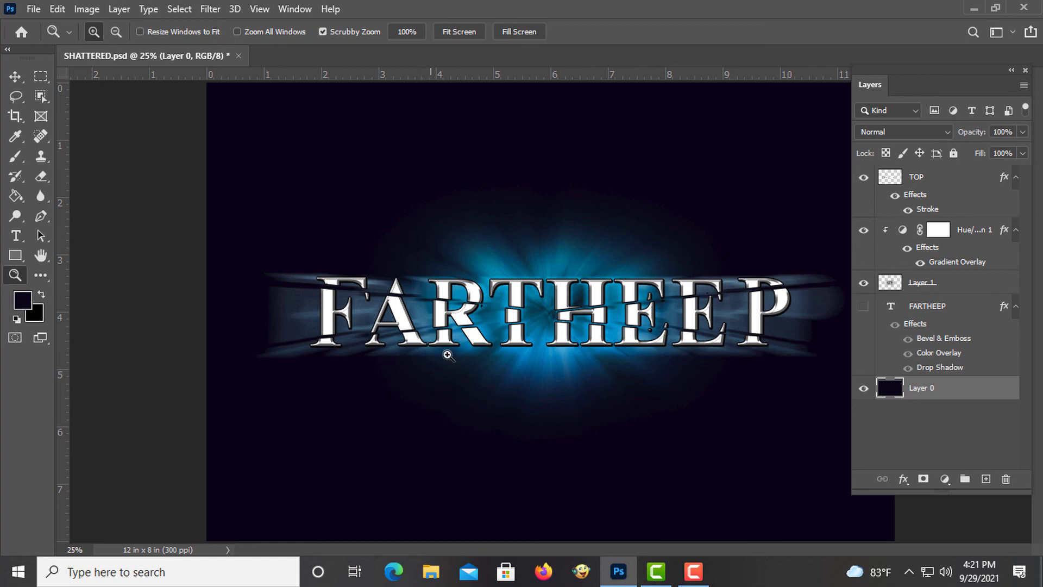
# - Brighten Layer 1 with a Hue/Saturation adjustment, setting Lightness to +19
pyautogui.click(938, 285)
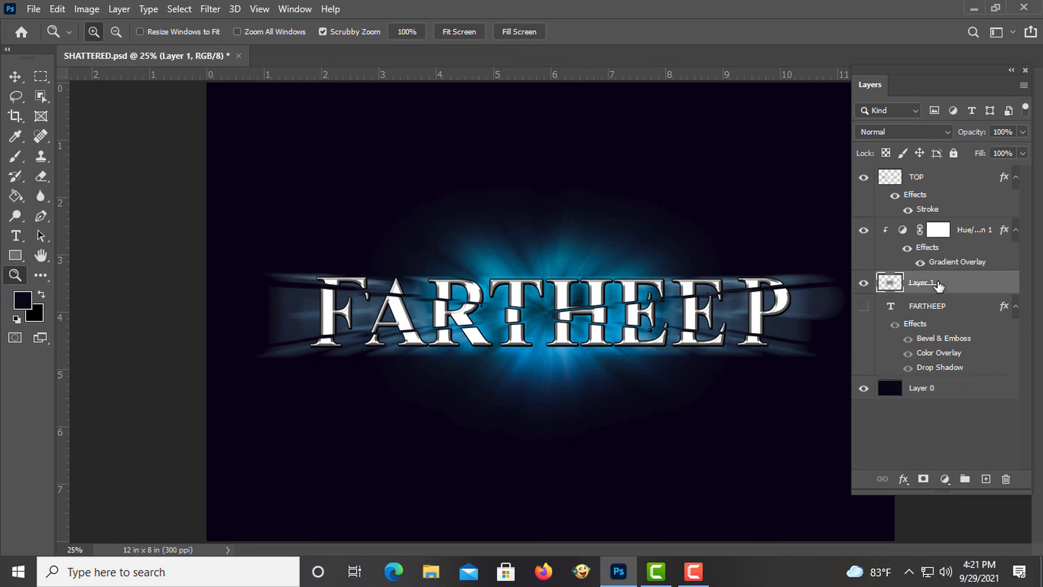
pyautogui.click(83, 9)
pyautogui.moveTo(101, 52)
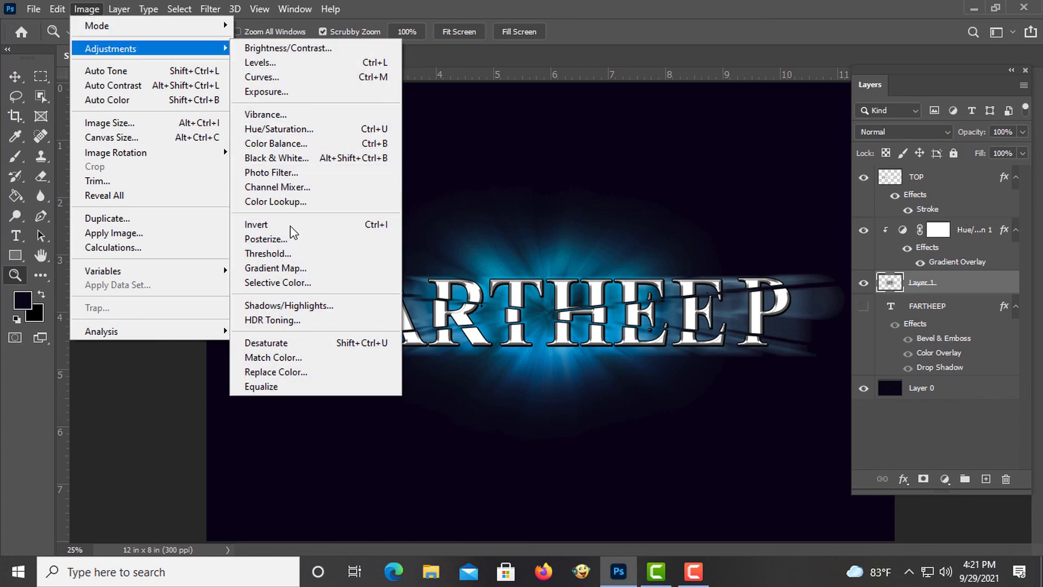
pyautogui.click(330, 131)
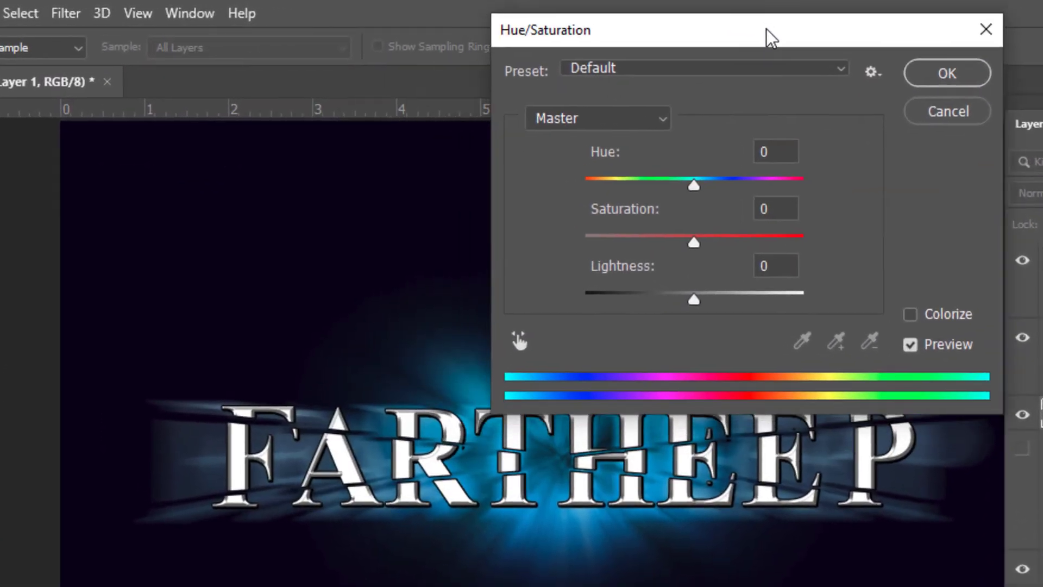
pyautogui.moveTo(771, 39); pyautogui.dragTo(847, 23)
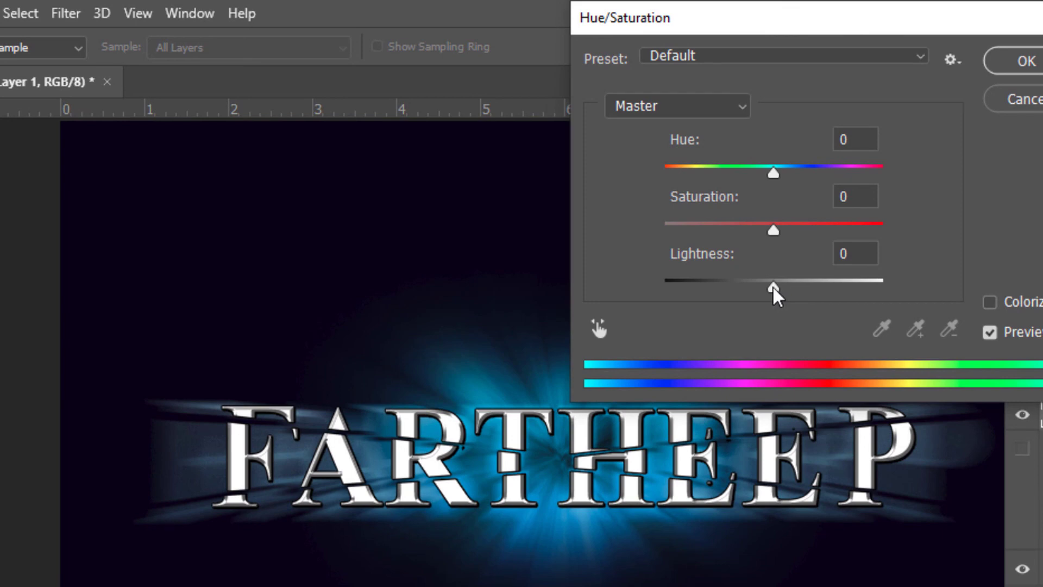
pyautogui.moveTo(775, 289); pyautogui.dragTo(797, 292)
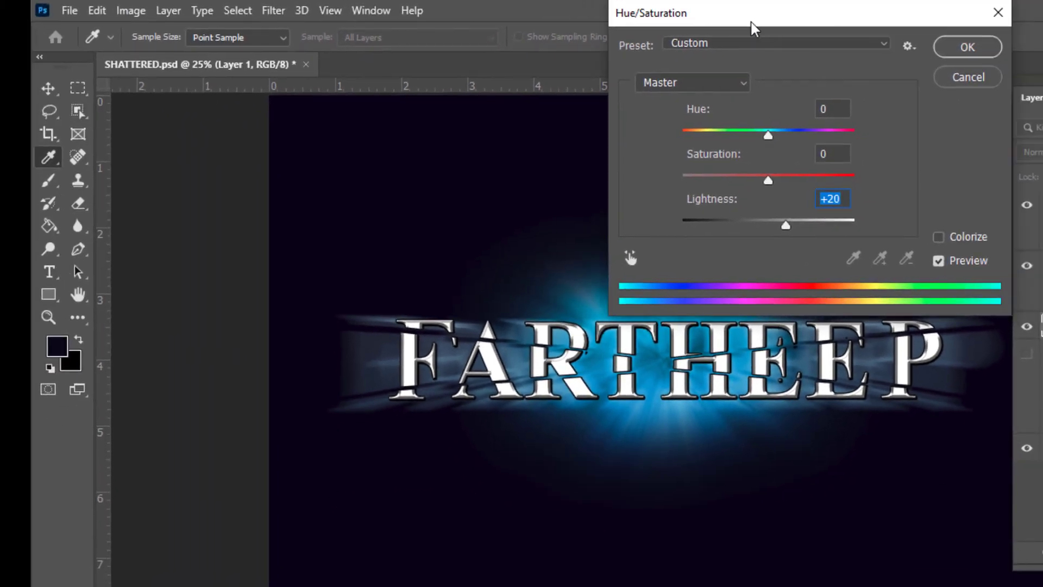
pyautogui.moveTo(751, 22); pyautogui.dragTo(185, 70)
pyautogui.moveTo(171, 274)
pyautogui.mouseDown()
pyautogui.moveTo(160, 274)
pyautogui.moveTo(200, 269)
pyautogui.moveTo(182, 266)
pyautogui.moveTo(216, 275)
pyautogui.moveTo(173, 271)
pyautogui.mouseUp()
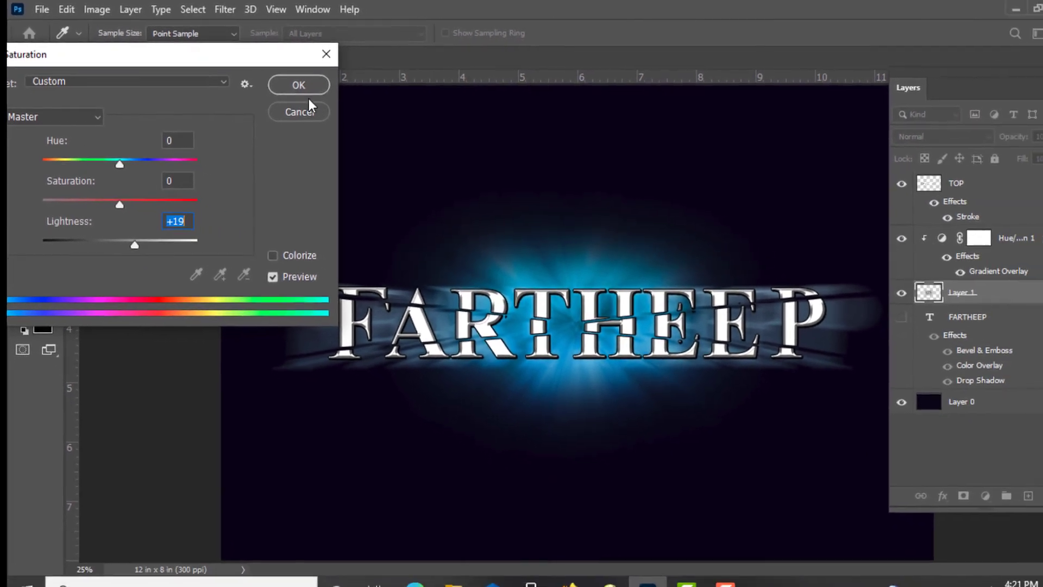
pyautogui.click(328, 90)
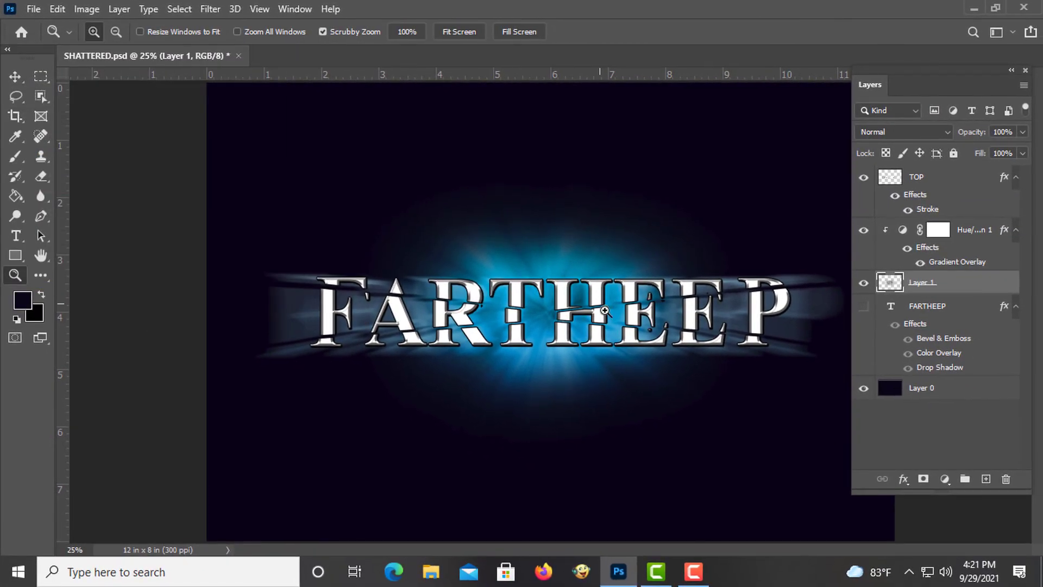